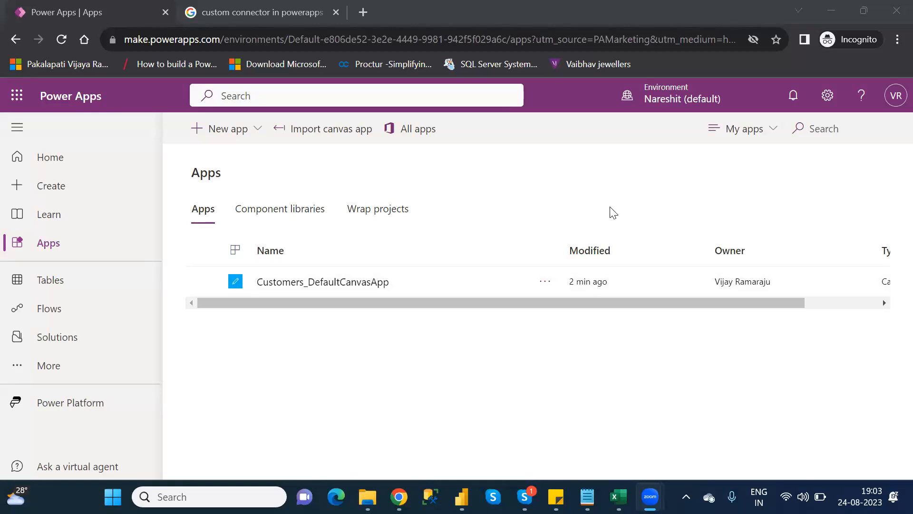
# Open the Category_Wise_Functions text file from the NareshIT_B1 folder
pyautogui.moveTo(587, 497)
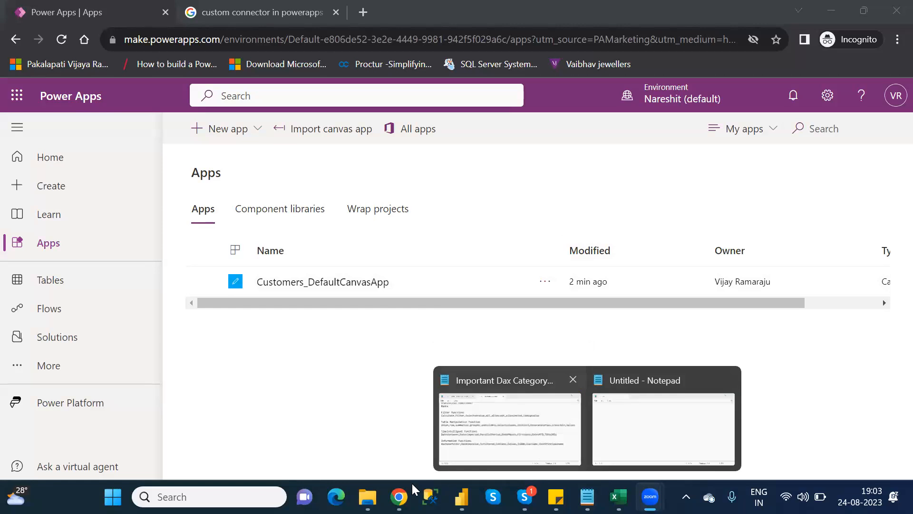
pyautogui.moveTo(368, 497)
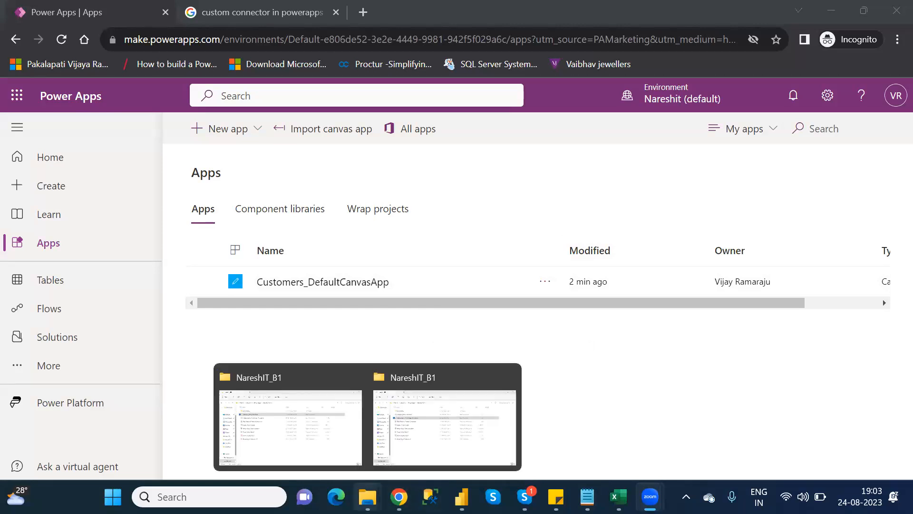
pyautogui.click(321, 450)
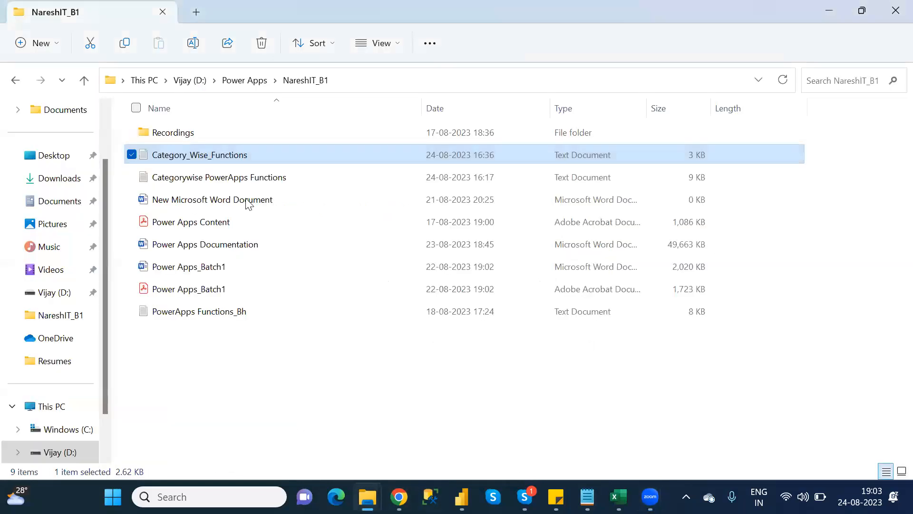
pyautogui.doubleClick(231, 157)
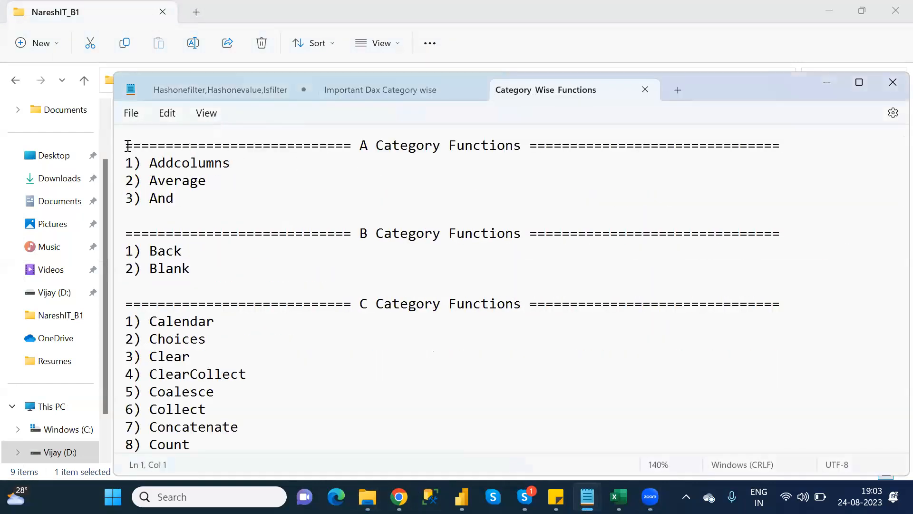
# Review the A, B and D category function lists in the notes, highlighting the Download function
pyautogui.keyDown('shift'); pyautogui.click(201, 204); pyautogui.keyUp('shift')
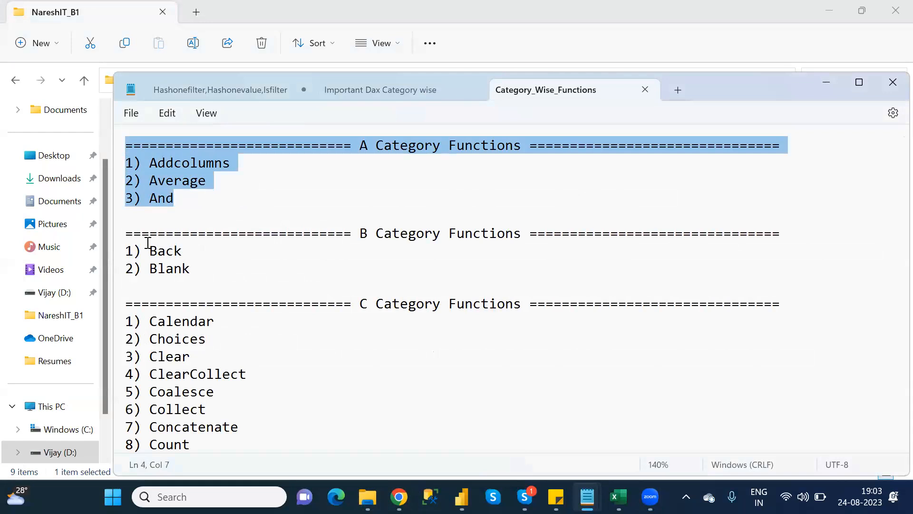
pyautogui.moveTo(127, 235); pyautogui.dragTo(221, 267)
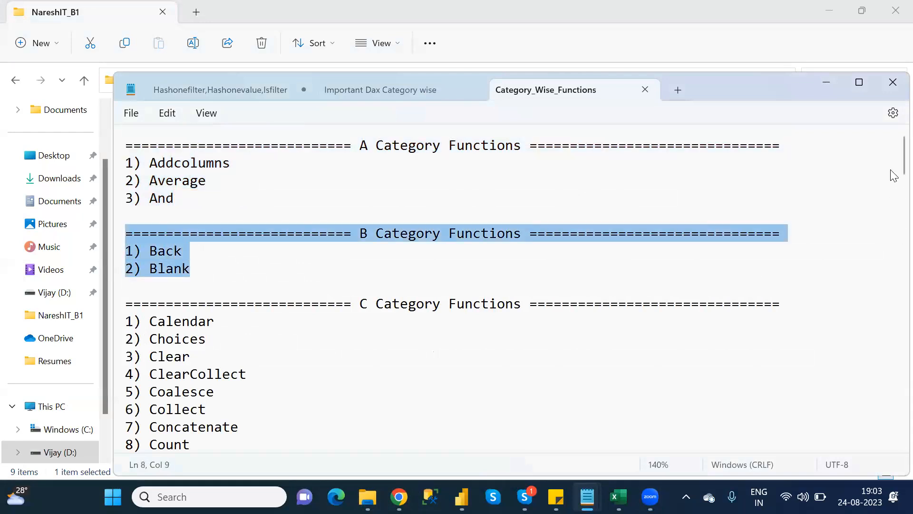
pyautogui.scroll(-4, 893, 187)
pyautogui.scroll(-3, 893, 205)
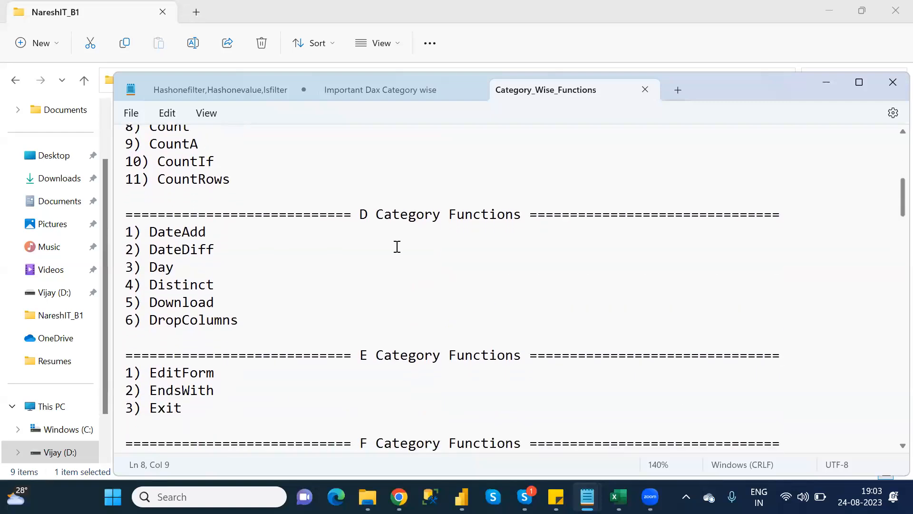
pyautogui.moveTo(226, 285); pyautogui.dragTo(110, 208)
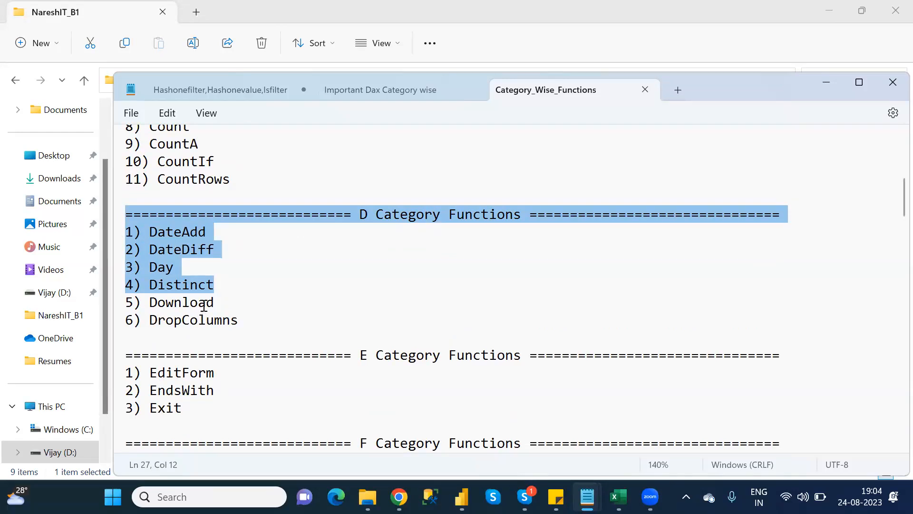
pyautogui.doubleClick(204, 304)
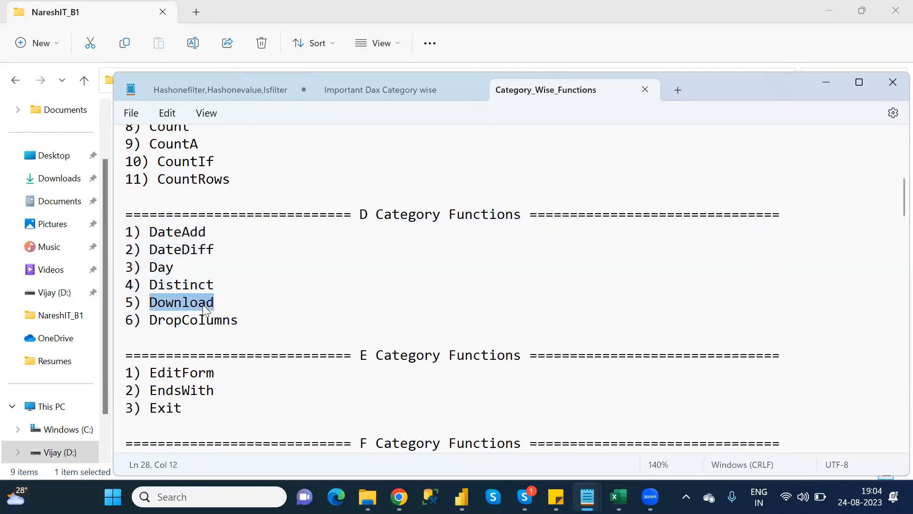
# Return to the browser, open a new tab and go to onedrive.live.com
pyautogui.moveTo(399, 497)
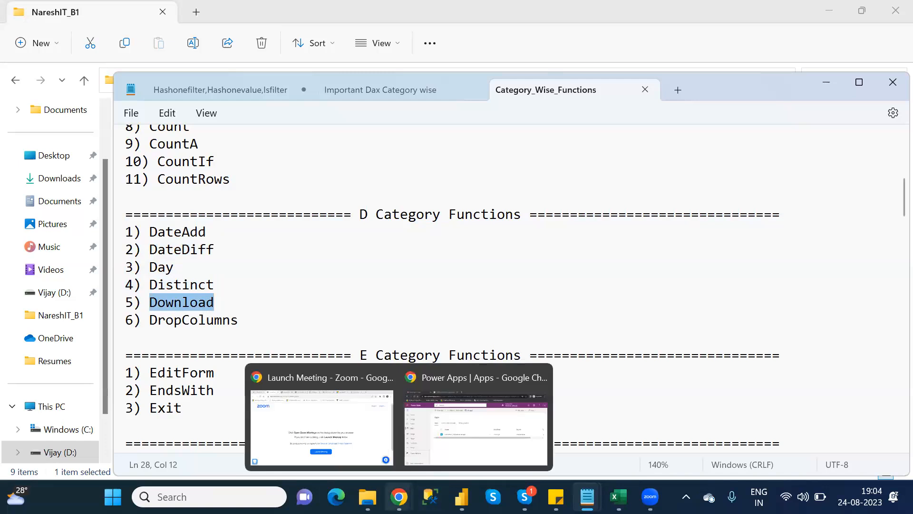
pyautogui.click(461, 452)
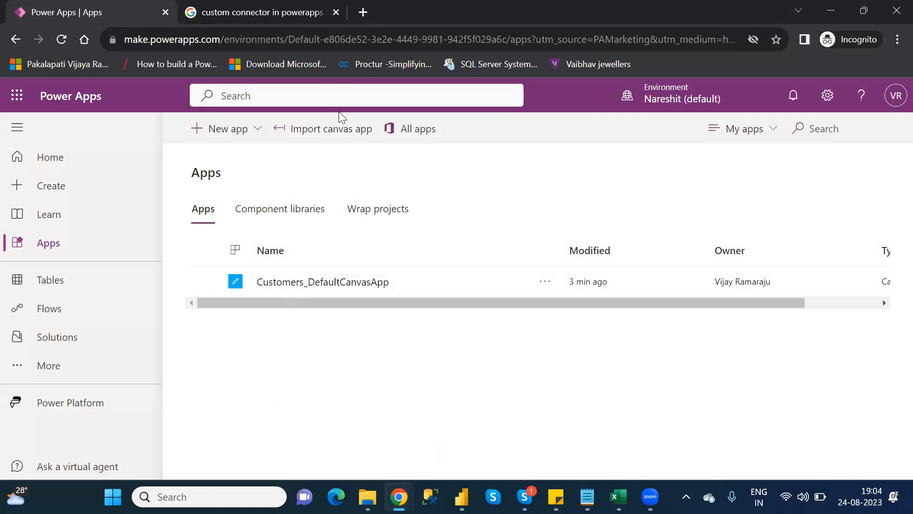
pyautogui.click(363, 12)
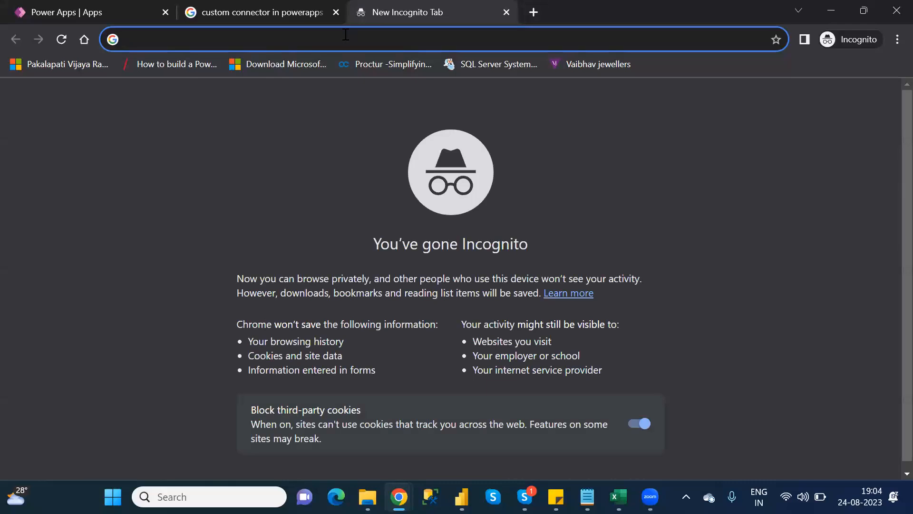
pyautogui.write('ond')
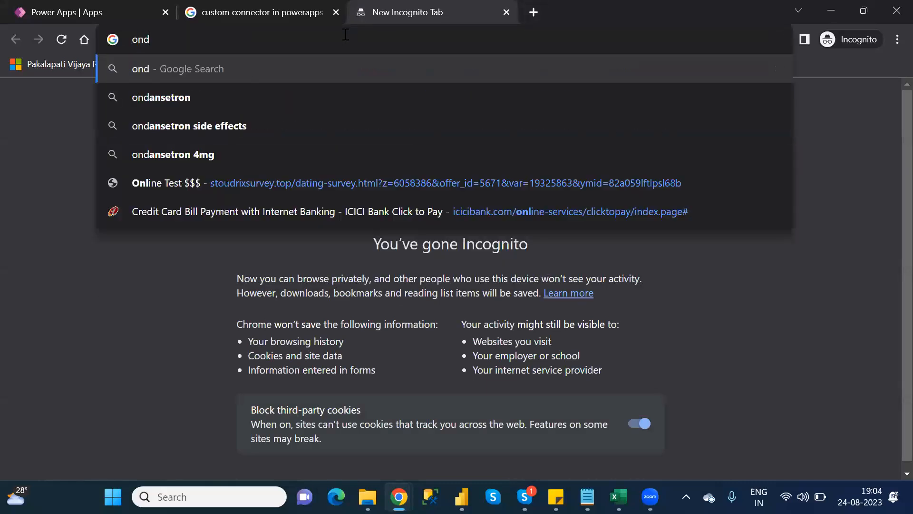
pyautogui.press('BackSpace')
pyautogui.write('ed')
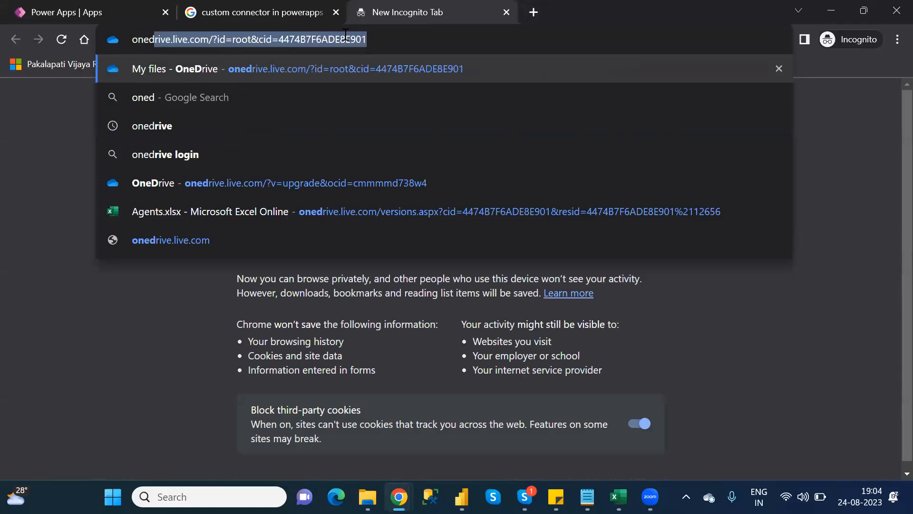
pyautogui.press('Return')
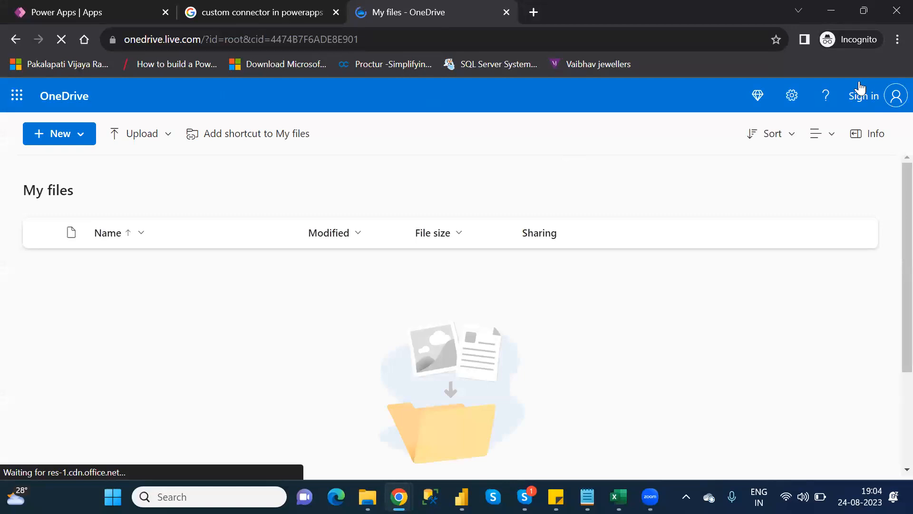
# Start signing in to OneDrive and enter the Microsoft account e-mail address
pyautogui.click(892, 101)
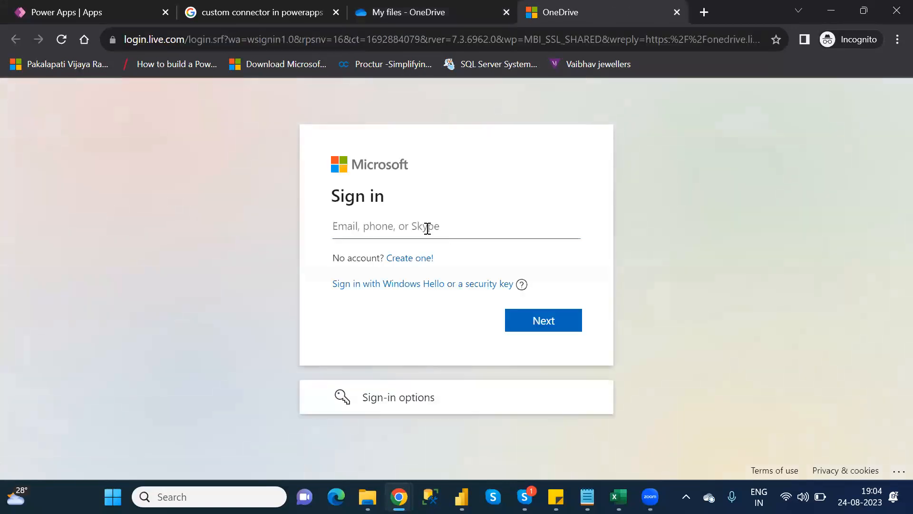
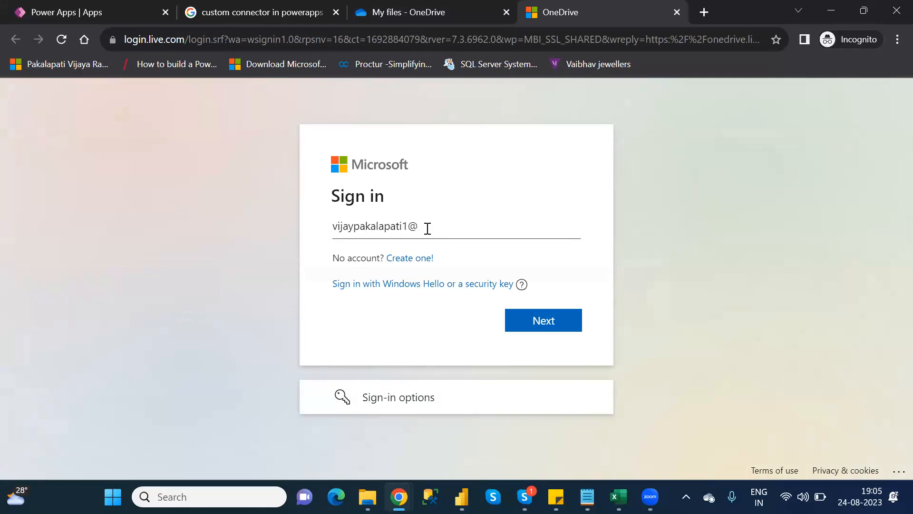
pyautogui.press('Return')
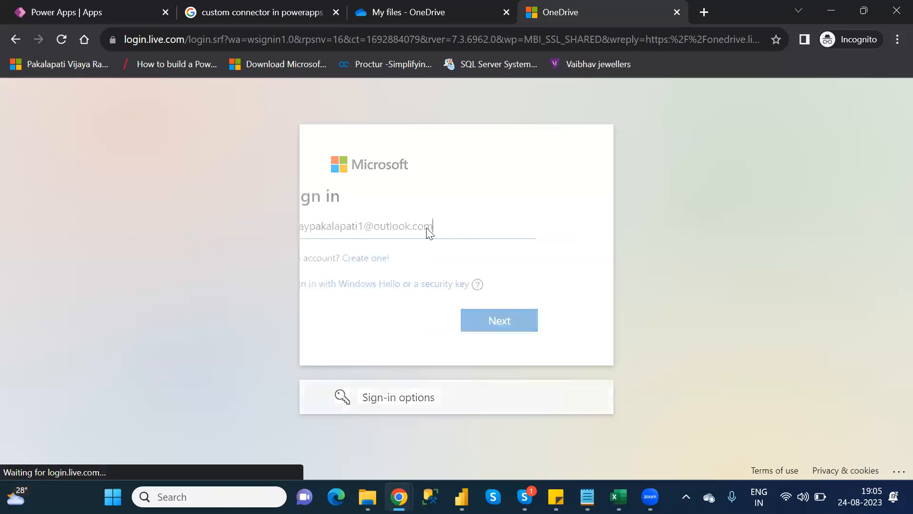
# Enter the account password and sign in
pyautogui.write('********')
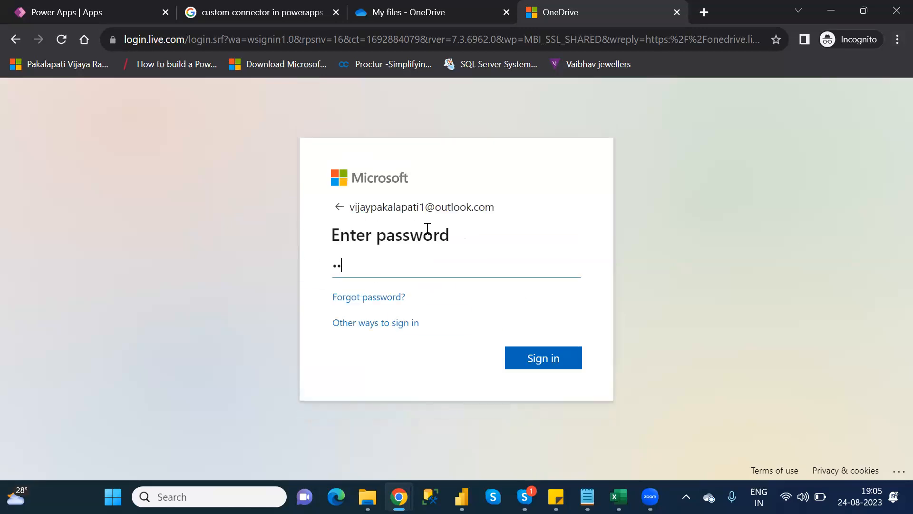
pyautogui.write('****')
pyautogui.press('Return')
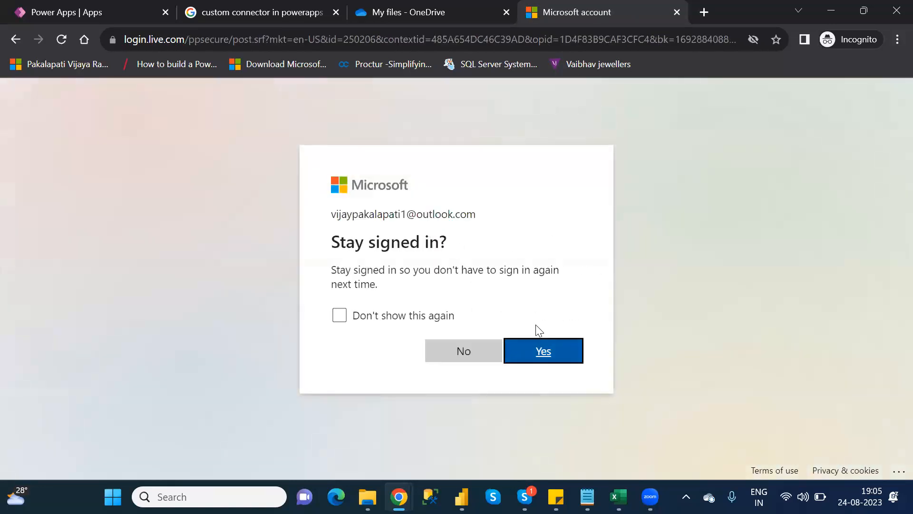
pyautogui.click(555, 351)
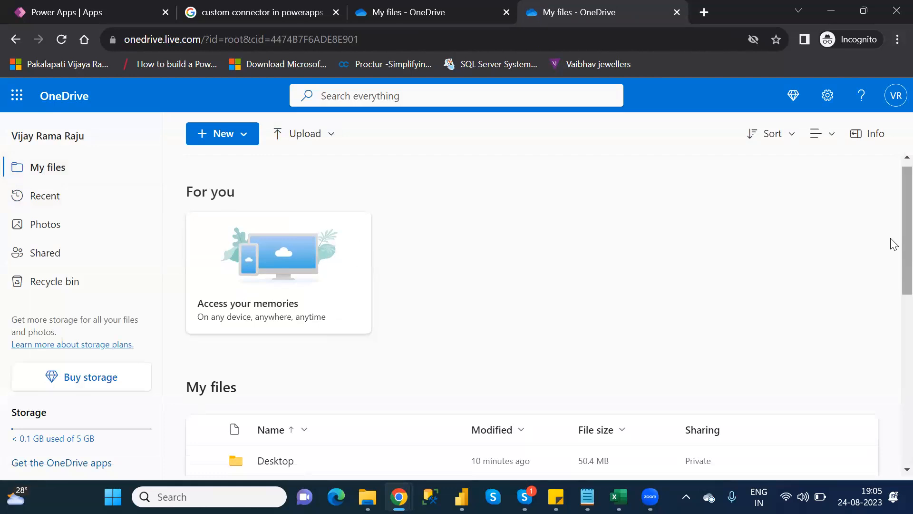
# Examine the My files list for the Customers.xlsx workbook
pyautogui.scroll(-2, 891, 245)
pyautogui.scroll(-3, 891, 335)
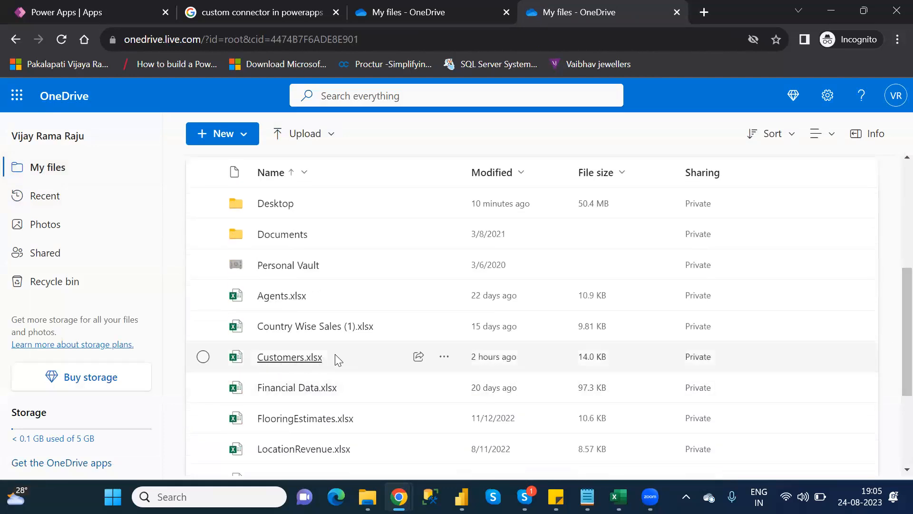
# Select Customers_DefaultCanvasApp in the Power Apps app list and open it for editing
pyautogui.click(79, 10)
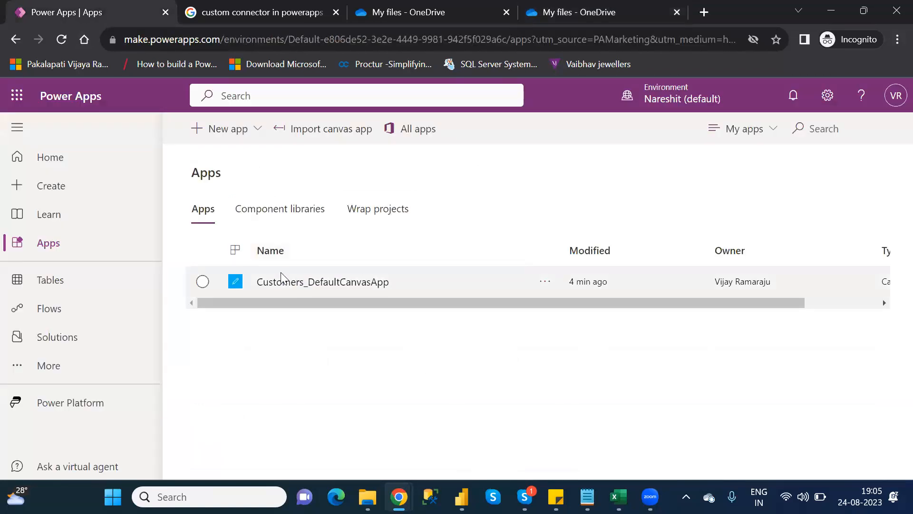
pyautogui.click(204, 284)
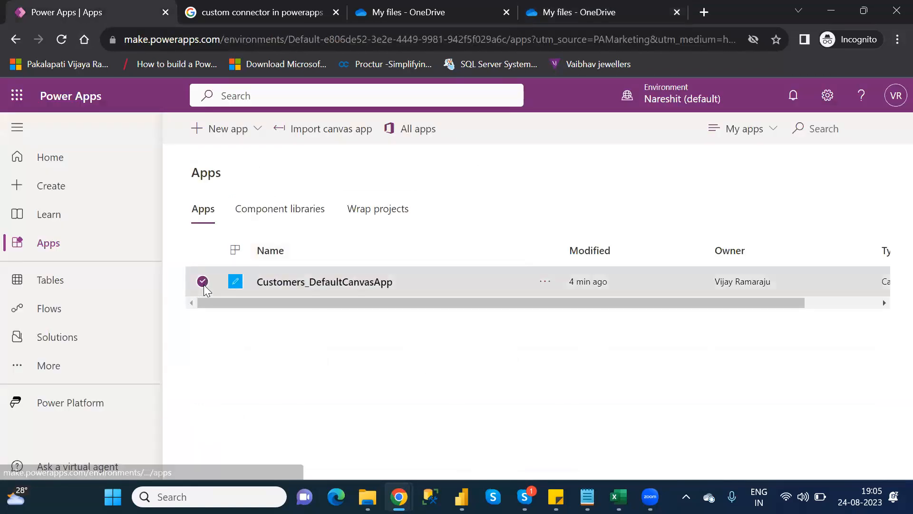
pyautogui.moveTo(588, 497)
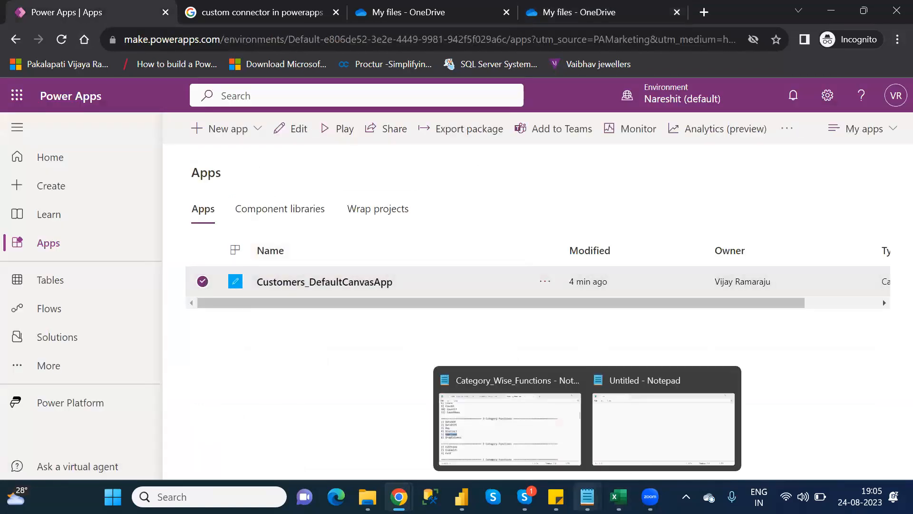
pyautogui.click(530, 436)
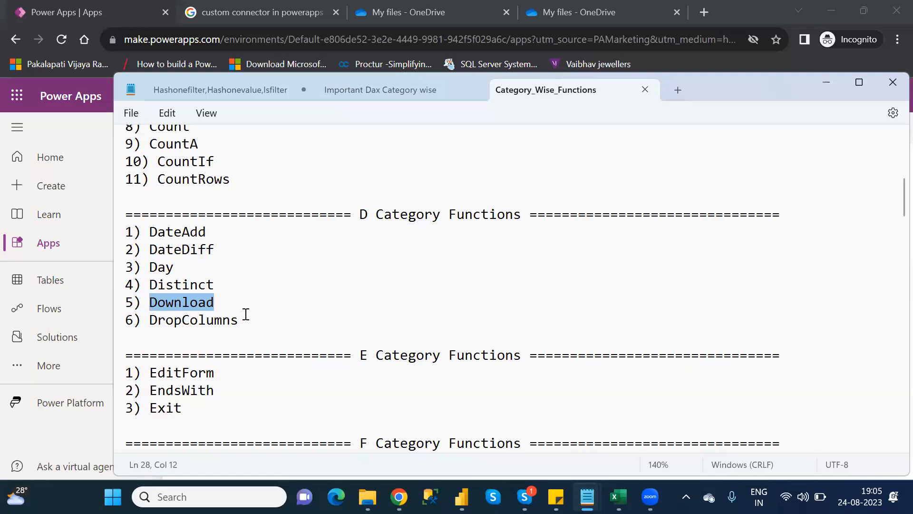
pyautogui.hotkey('alt', 'Tab')
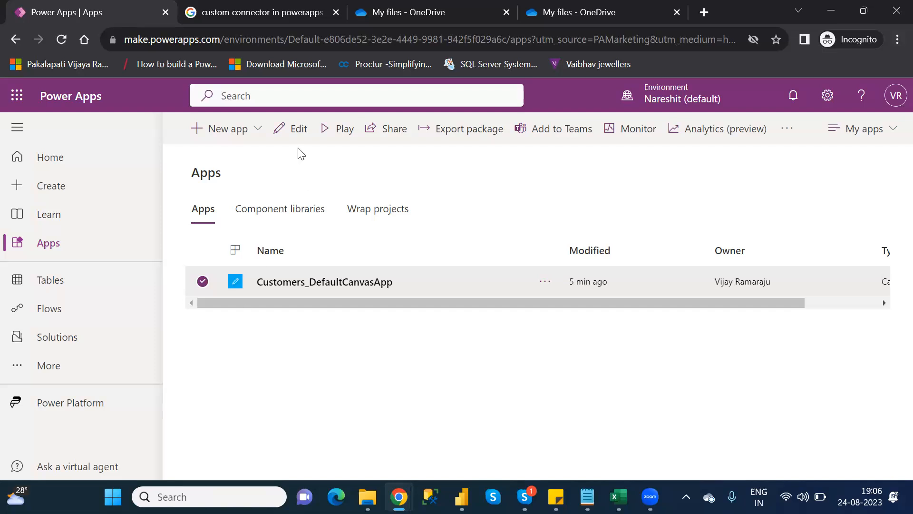
pyautogui.click(296, 129)
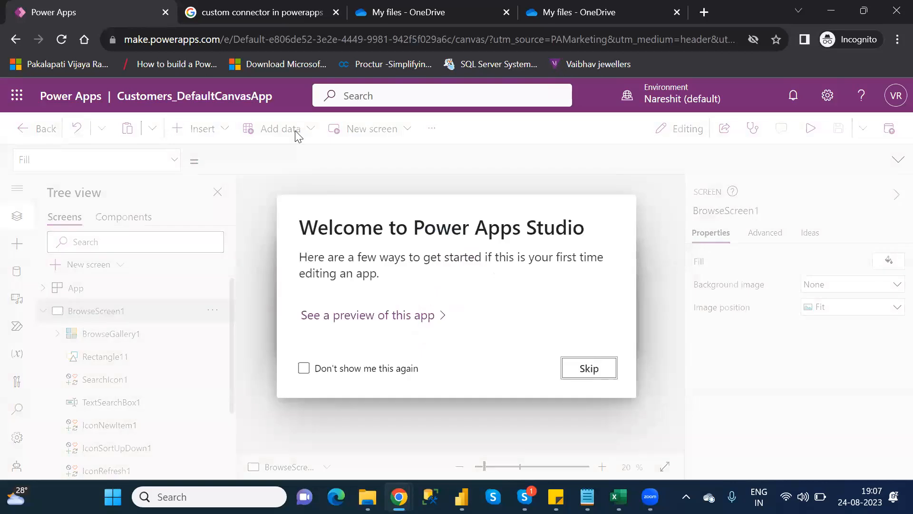
# Dismiss the welcome dialog and collapse BrowseScreen1 in the tree view
pyautogui.click(602, 367)
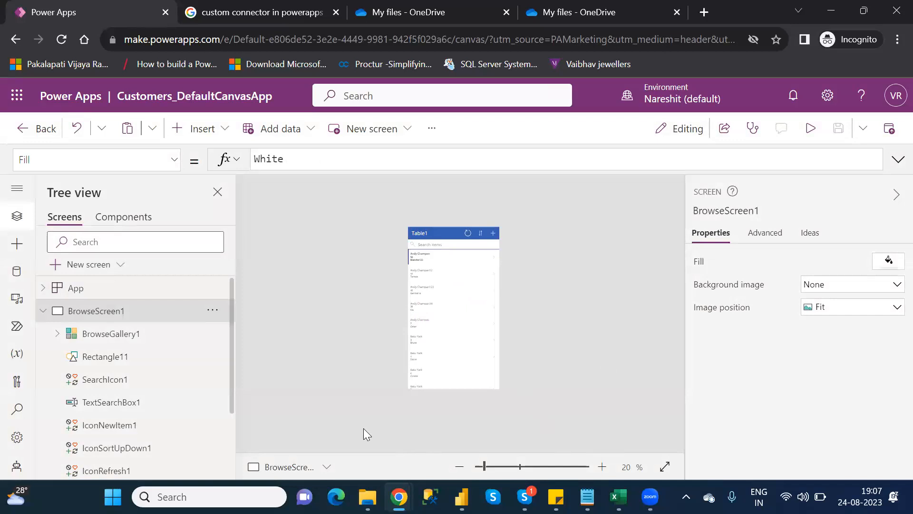
pyautogui.click(496, 468)
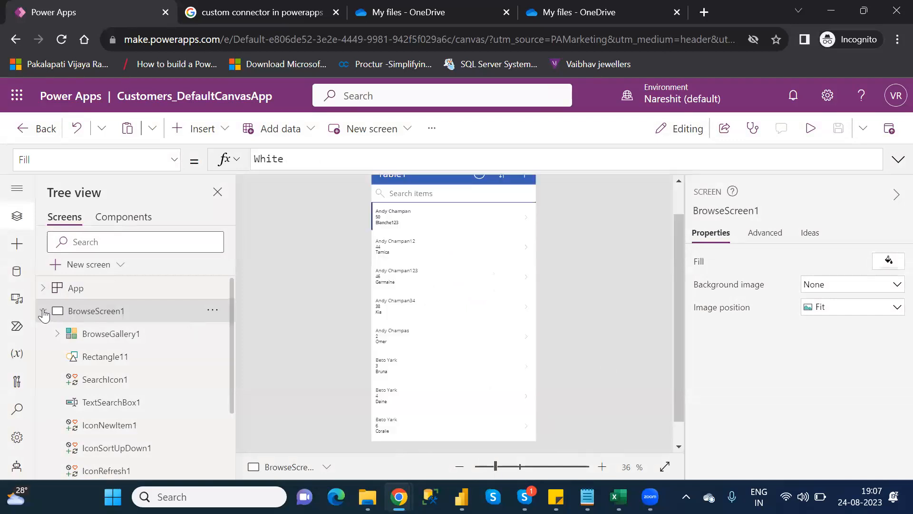
pyautogui.click(44, 312)
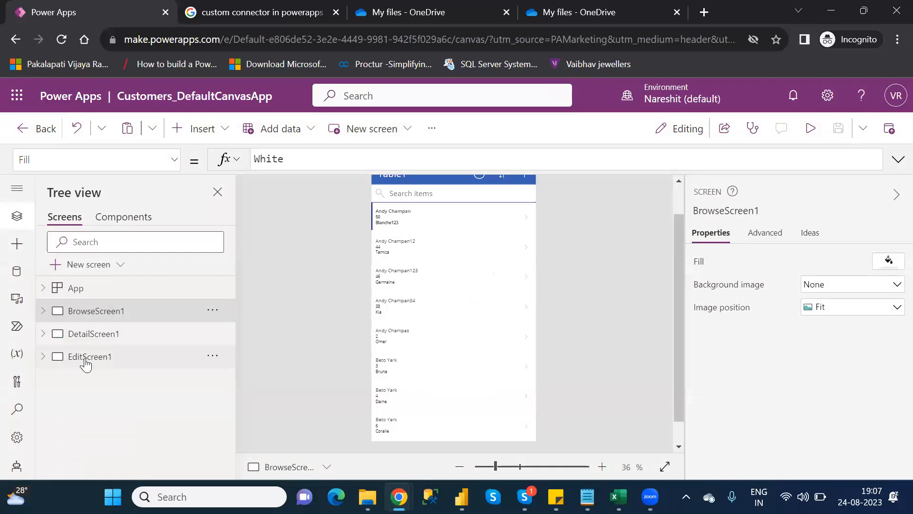
# Add a new screen with the Blank layout to the app
pyautogui.click(95, 265)
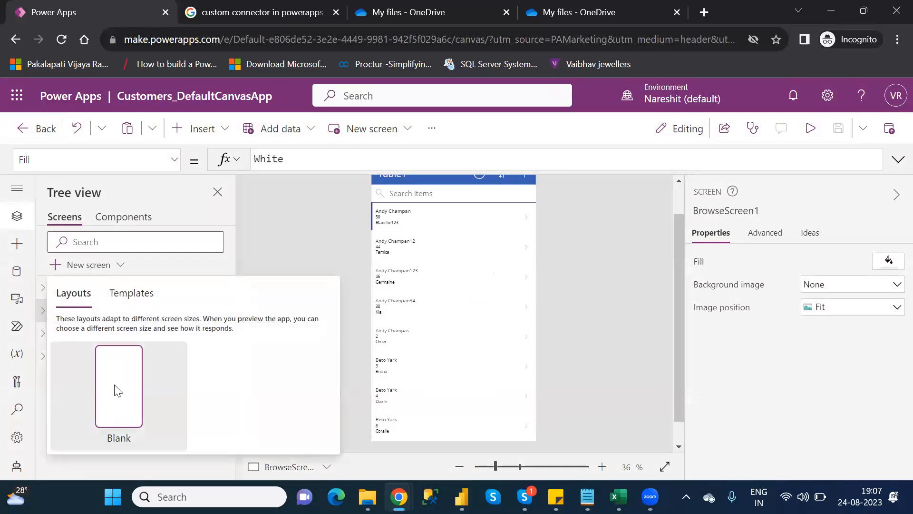
pyautogui.click(116, 386)
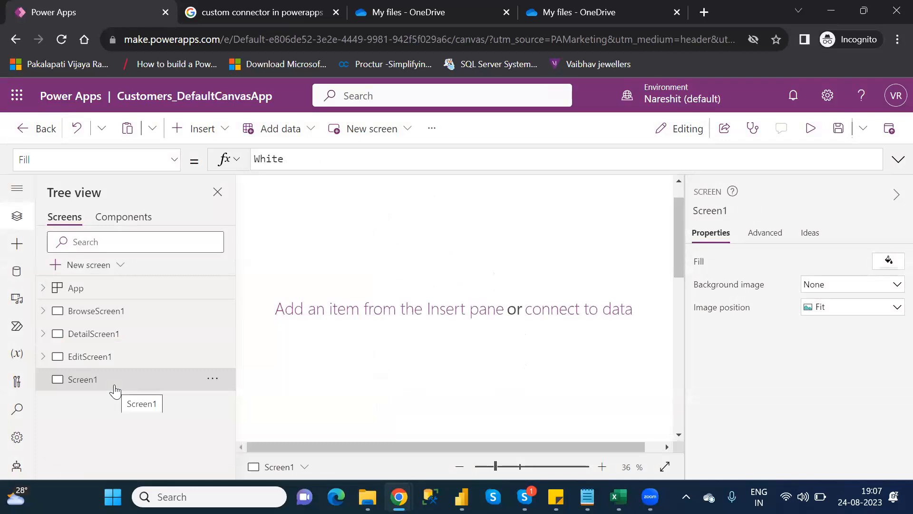
pyautogui.click(491, 466)
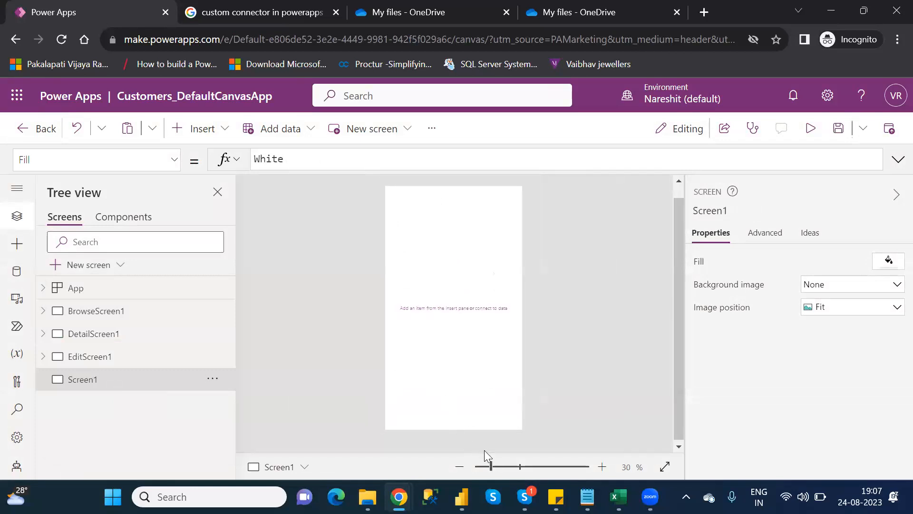
pyautogui.click(504, 467)
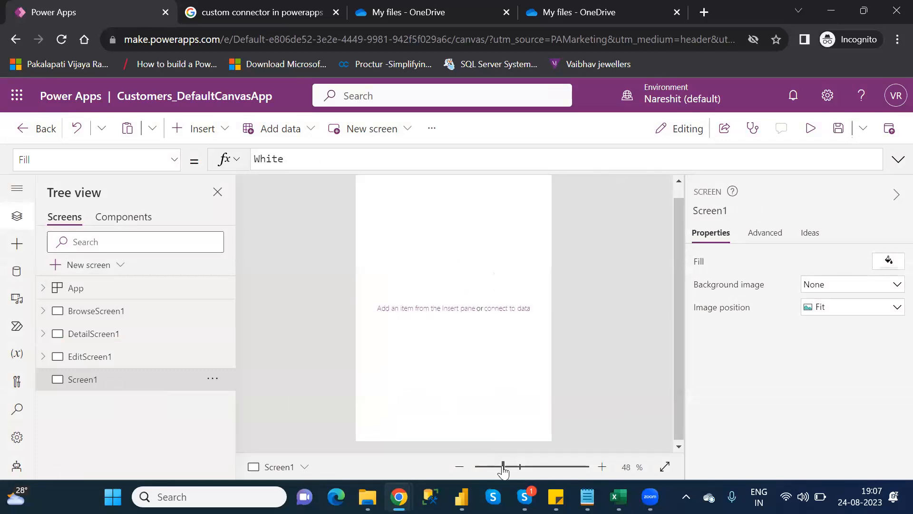
pyautogui.click(678, 194)
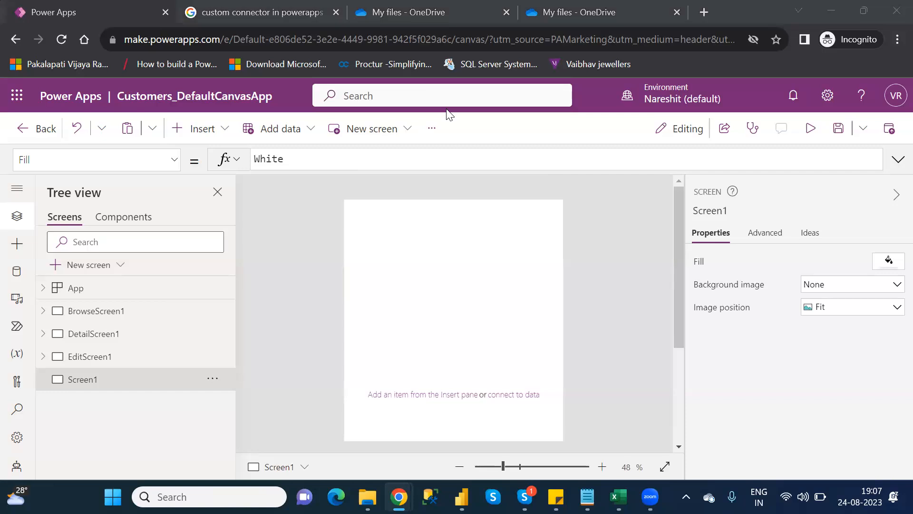
pyautogui.click(210, 127)
pyautogui.write('butt')
pyautogui.click(295, 192)
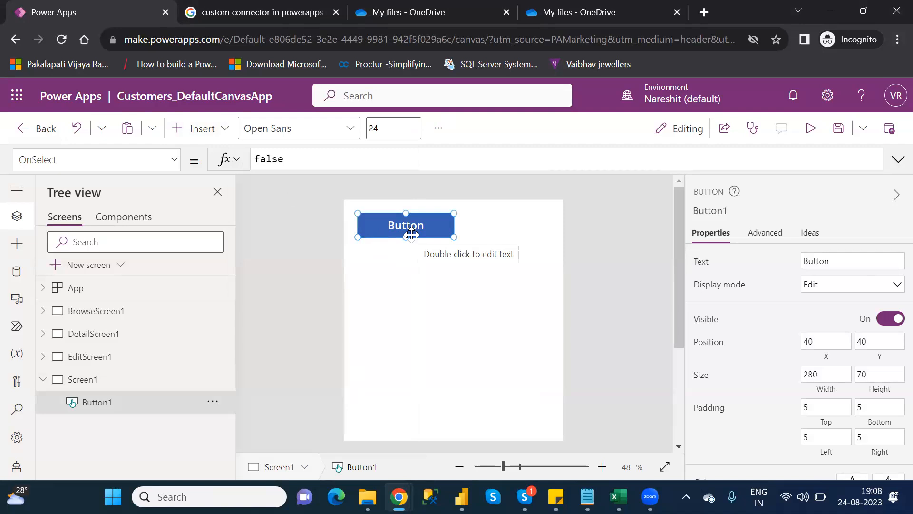
pyautogui.press('Delete')
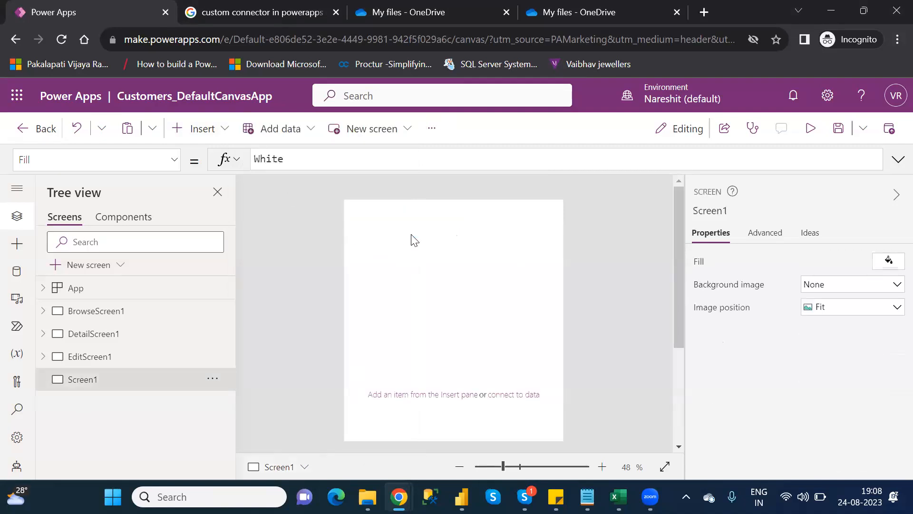
# Insert a Download icon and move it to the screen's top-right corner, at about X 524, Y 24
pyautogui.click(210, 139)
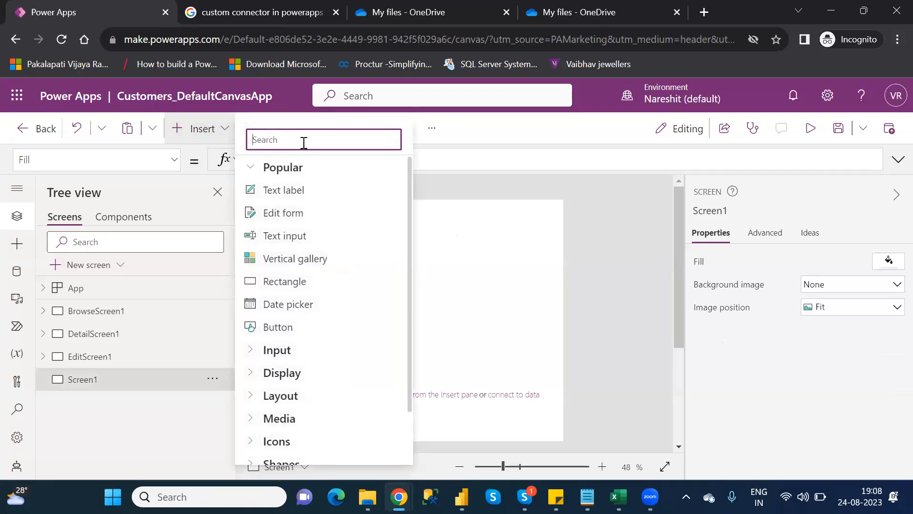
pyautogui.write('downl')
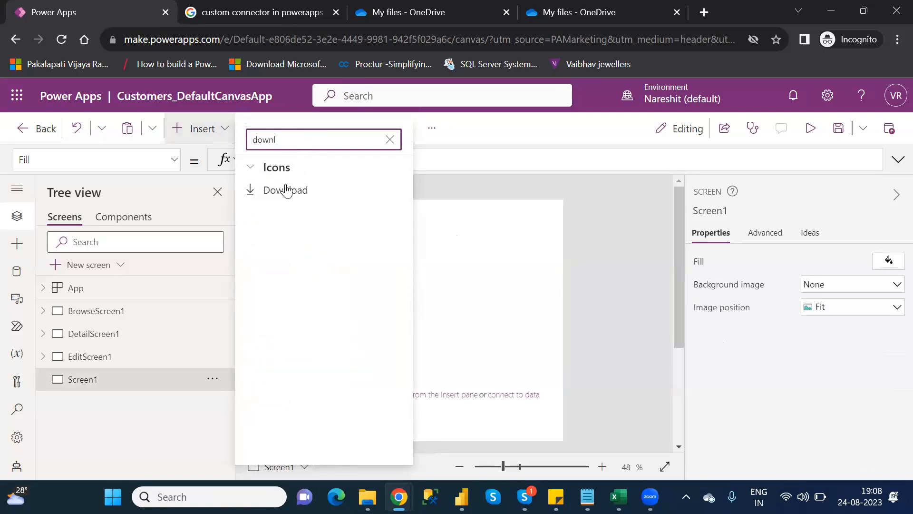
pyautogui.click(287, 185)
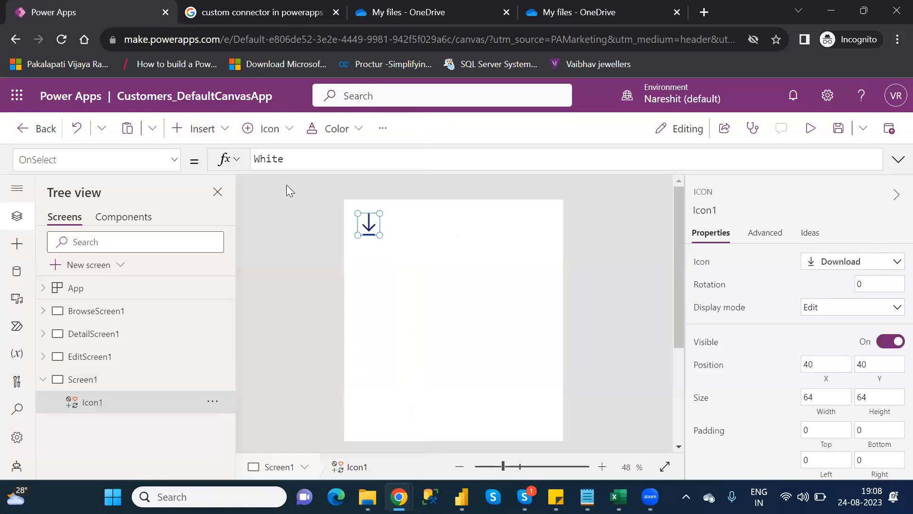
pyautogui.moveTo(370, 222); pyautogui.dragTo(537, 221)
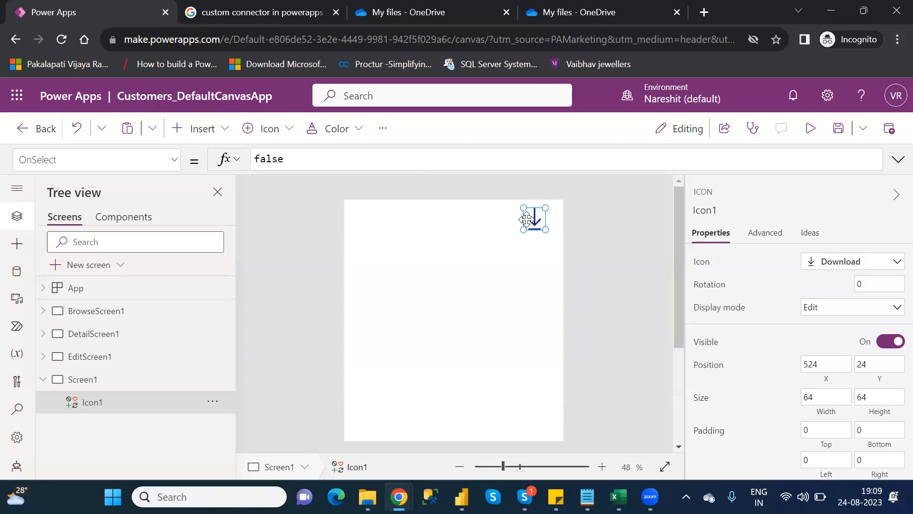
# Replace the icon's OnSelect formula with Download("") and place the cursor inside the empty quotes
pyautogui.click(265, 163)
pyautogui.doubleClick(266, 164)
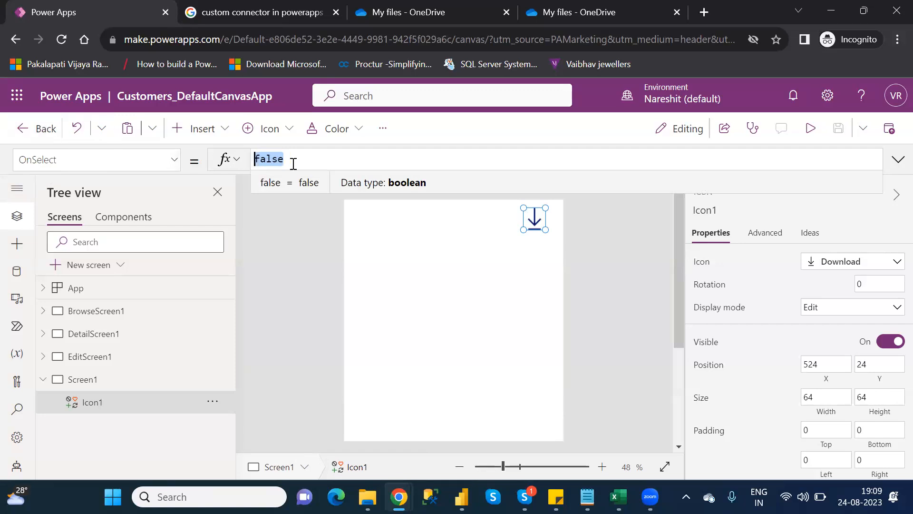
pyautogui.press('BackSpace')
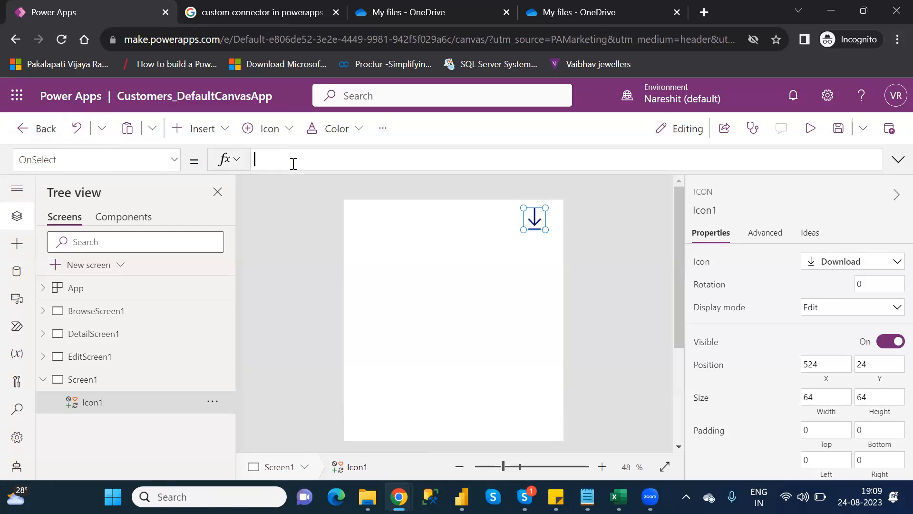
pyautogui.write('dow')
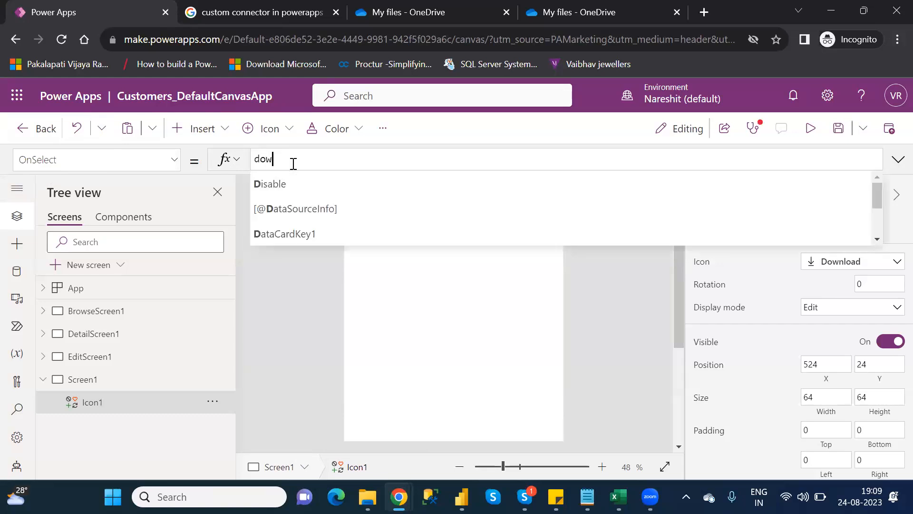
pyautogui.press('Tab')
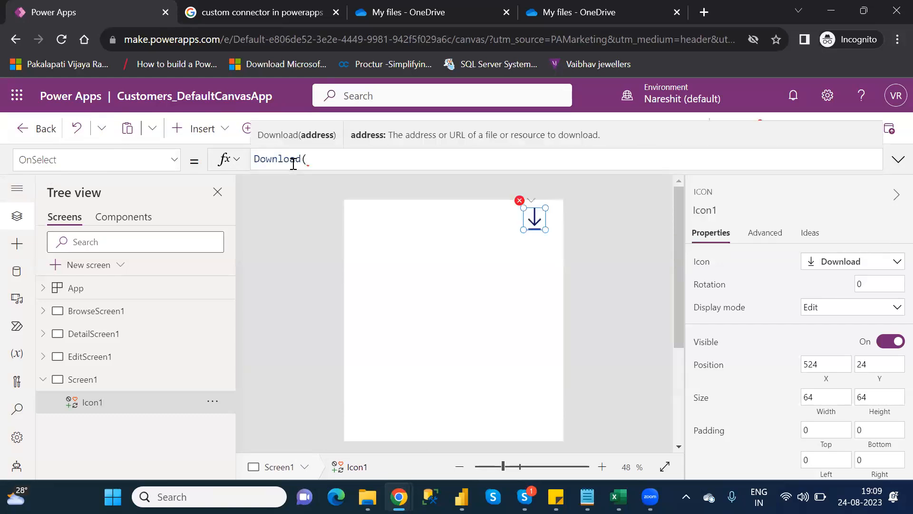
pyautogui.write('"")')
pyautogui.press('Left')
pyautogui.press('Left')
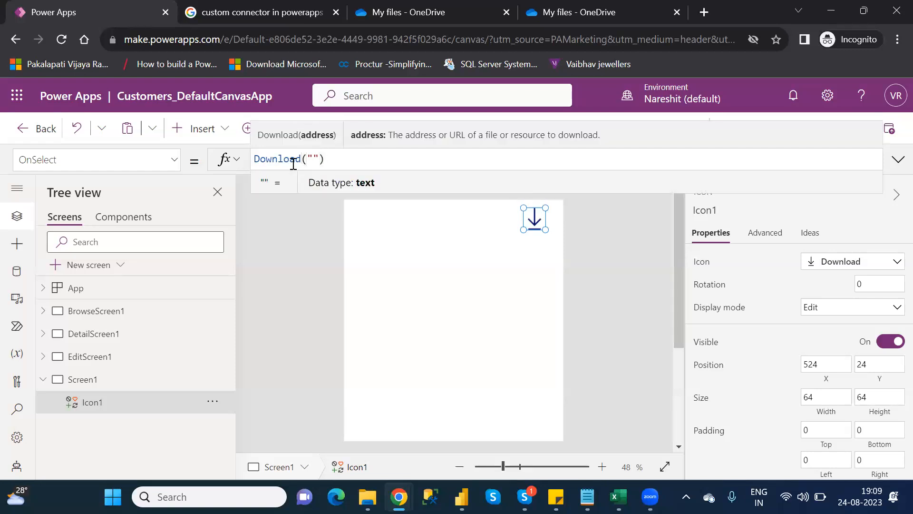
# Check the Download entry in the category-wise functions notes file
pyautogui.hotkey('alt', 'Tab')
pyautogui.hotkey('alt', 'Tab')
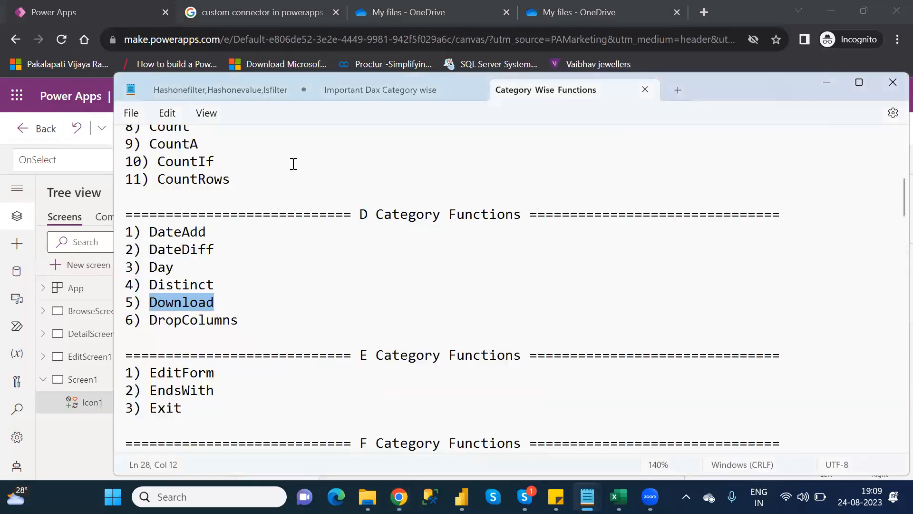
pyautogui.click(89, 12)
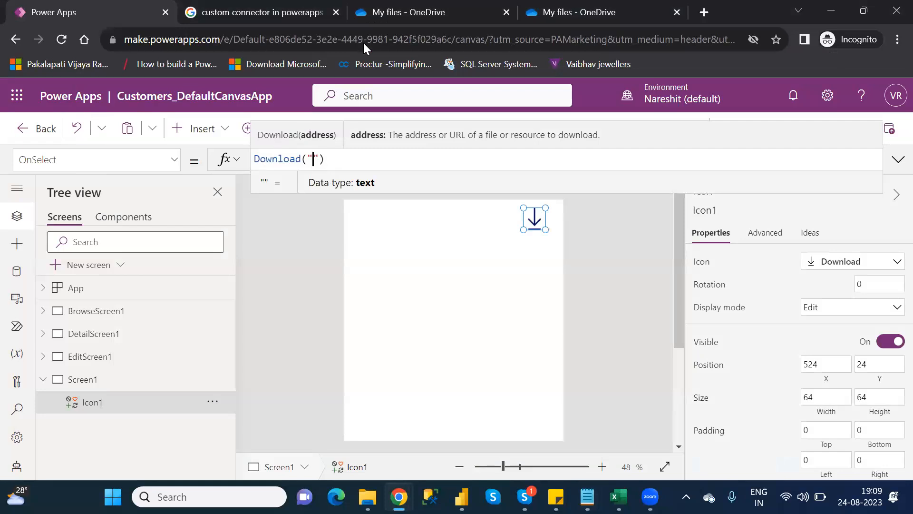
# Open the details pane for Customers.xlsx in OneDrive and examine its path and properties
pyautogui.click(575, 11)
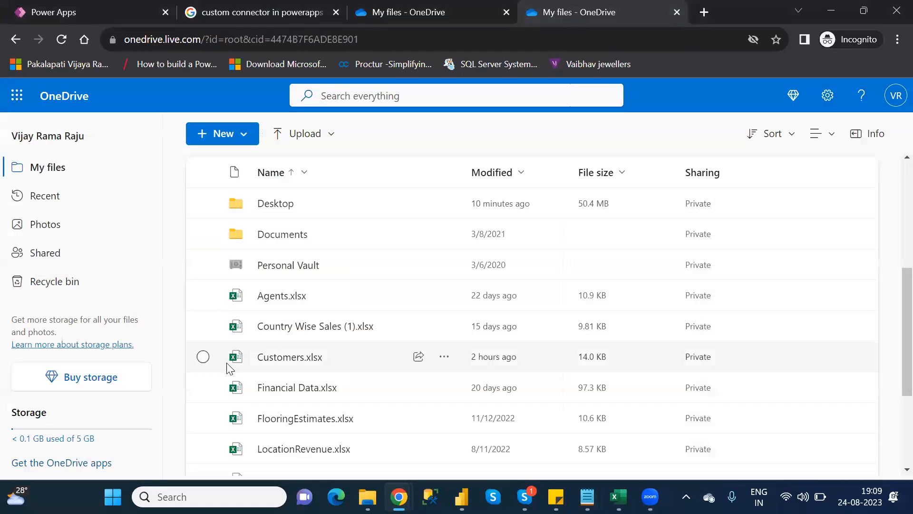
pyautogui.click(203, 358)
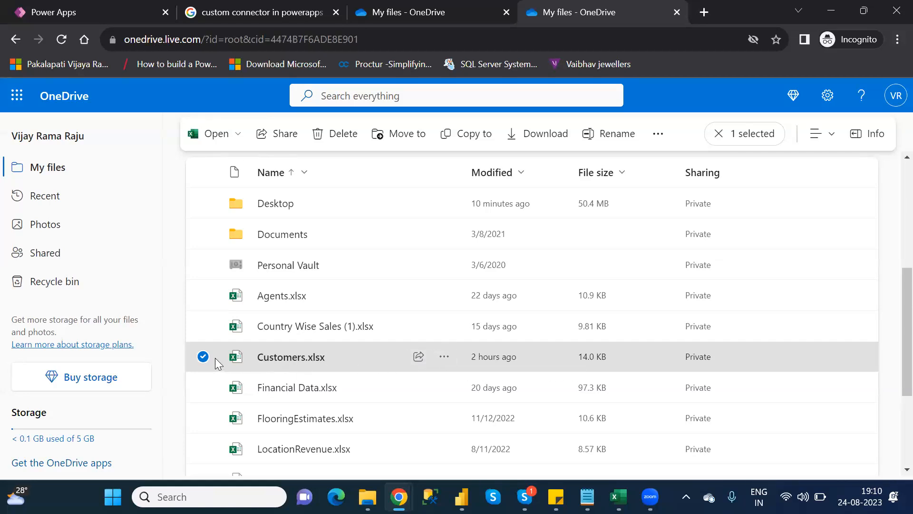
pyautogui.click(447, 361)
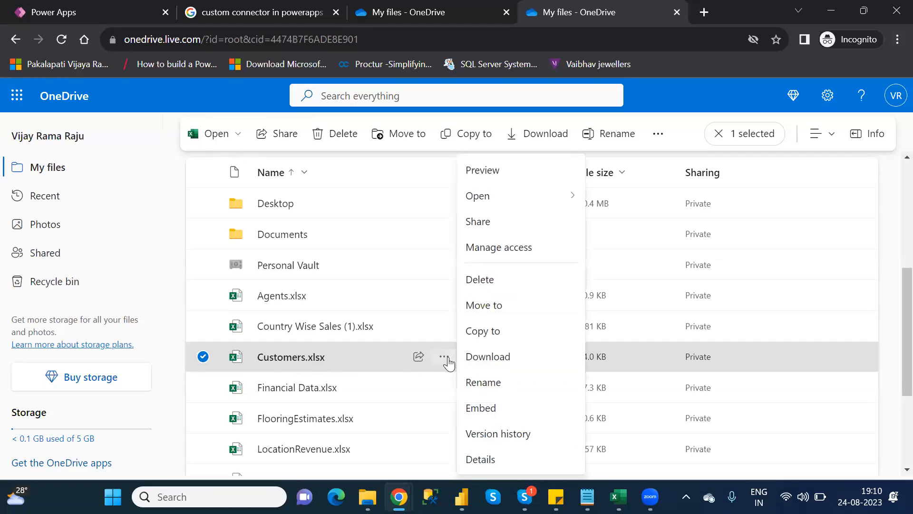
pyautogui.click(481, 459)
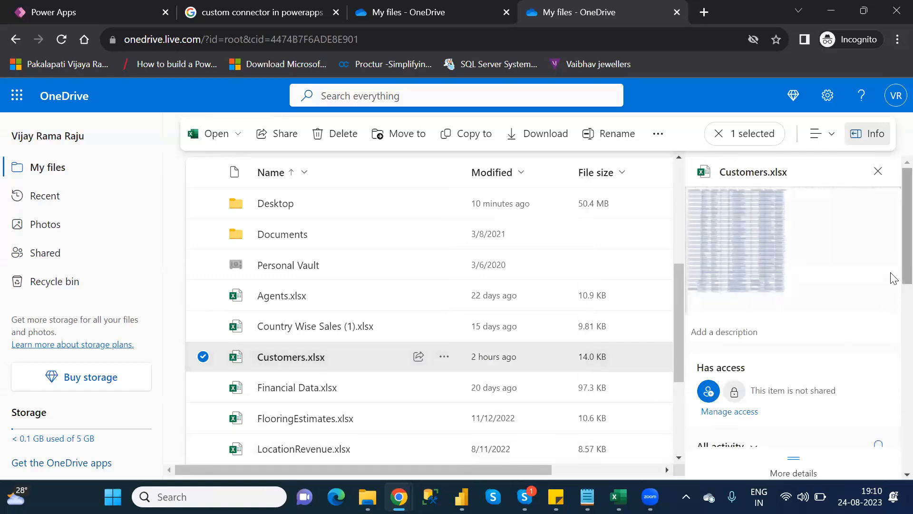
pyautogui.scroll(-5, 893, 302)
pyautogui.scroll(-5, 894, 375)
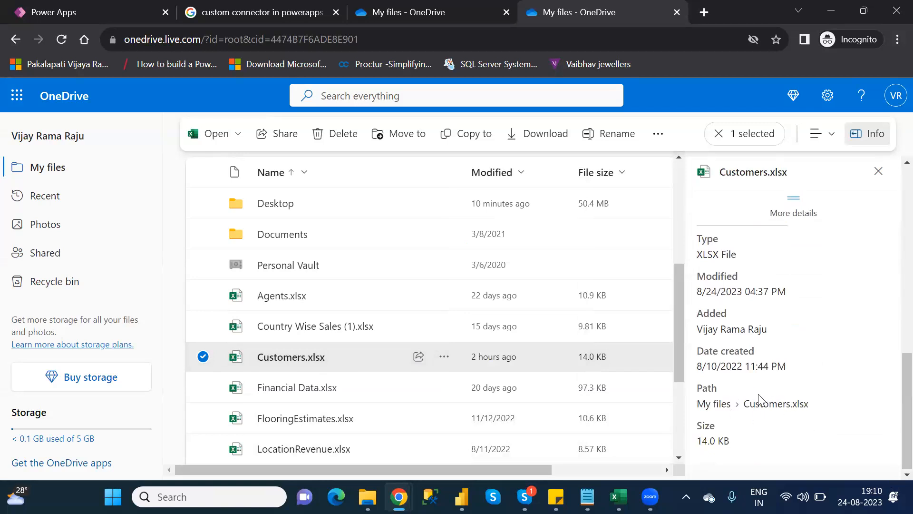
# Open Customers.xlsx online, copy its web address, and paste it as the Download function's address
pyautogui.click(320, 358)
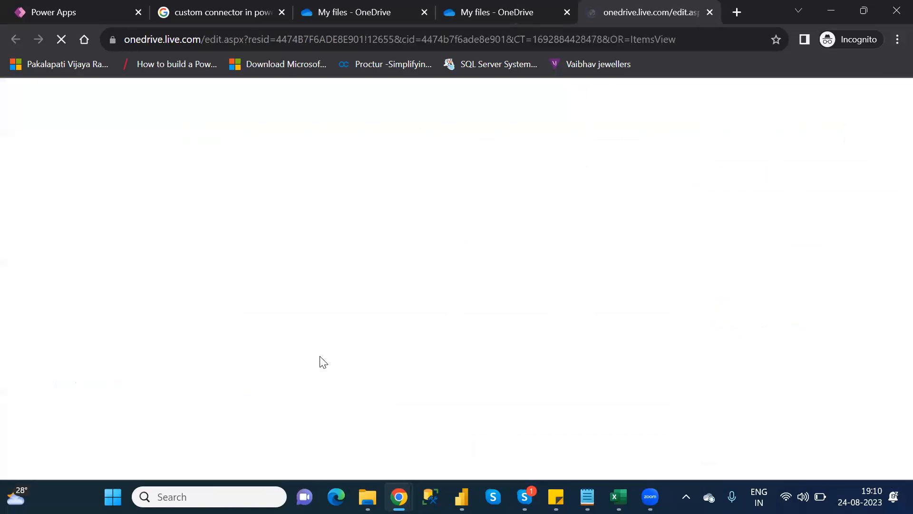
pyautogui.click(684, 39)
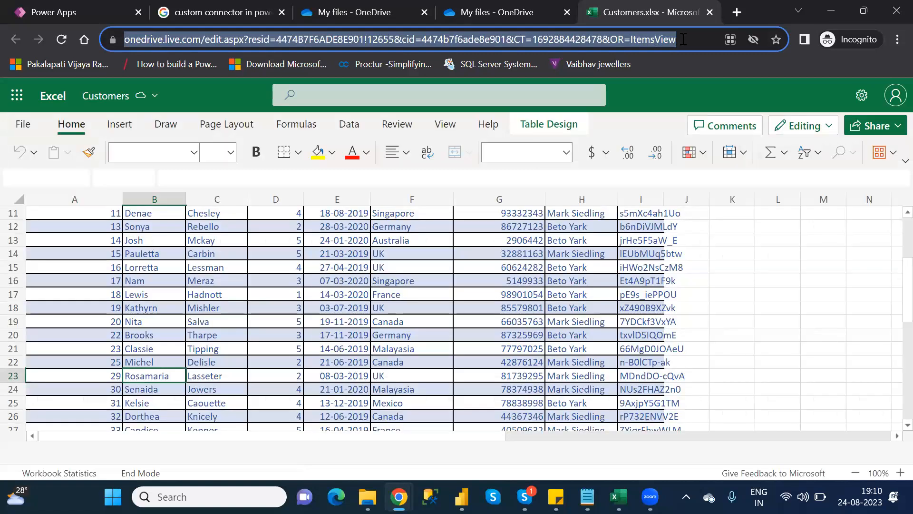
pyautogui.click(711, 12)
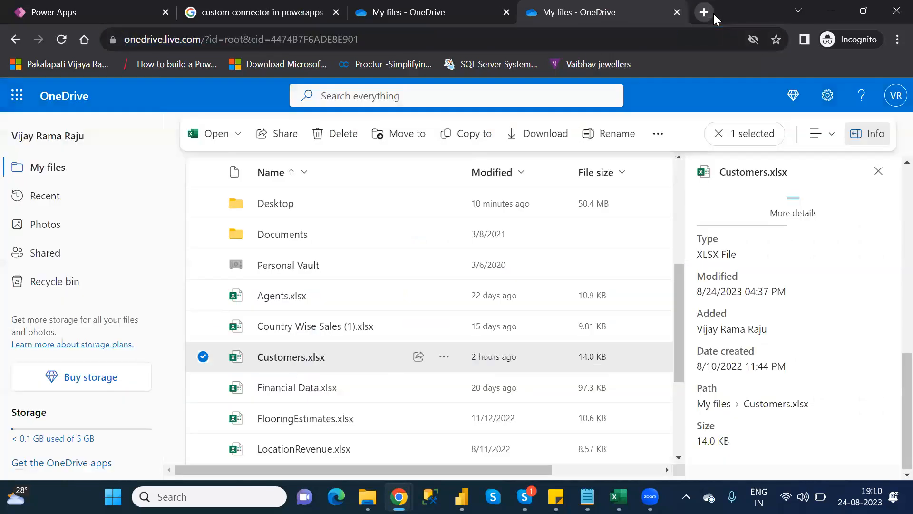
pyautogui.click(109, 14)
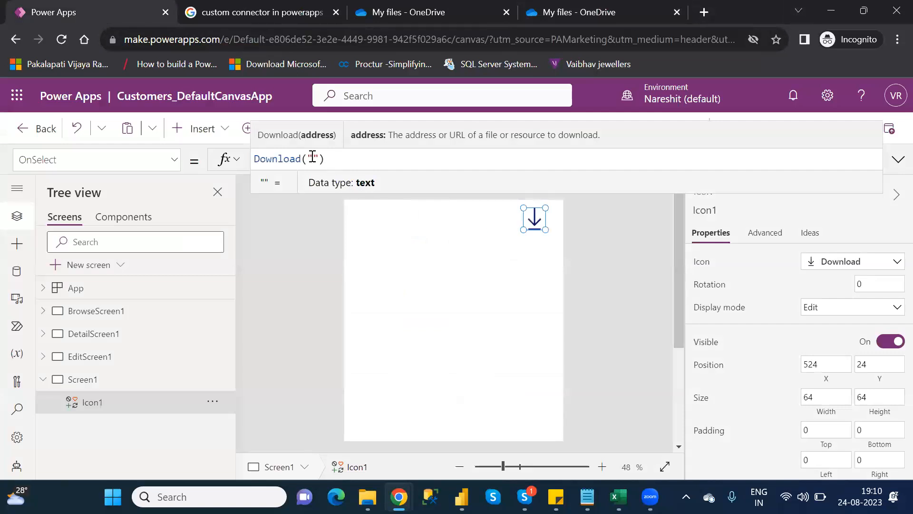
pyautogui.click(313, 157)
pyautogui.hotkey('ctrl', 'v')
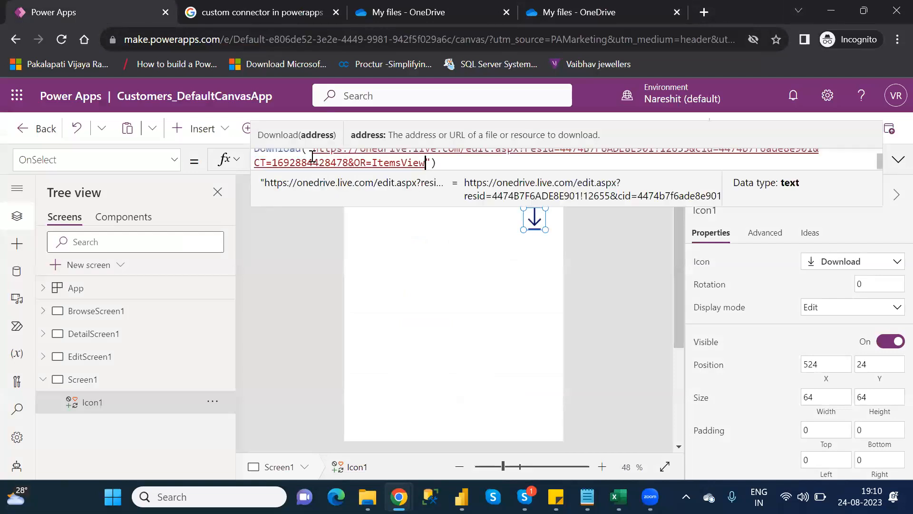
pyautogui.click(506, 319)
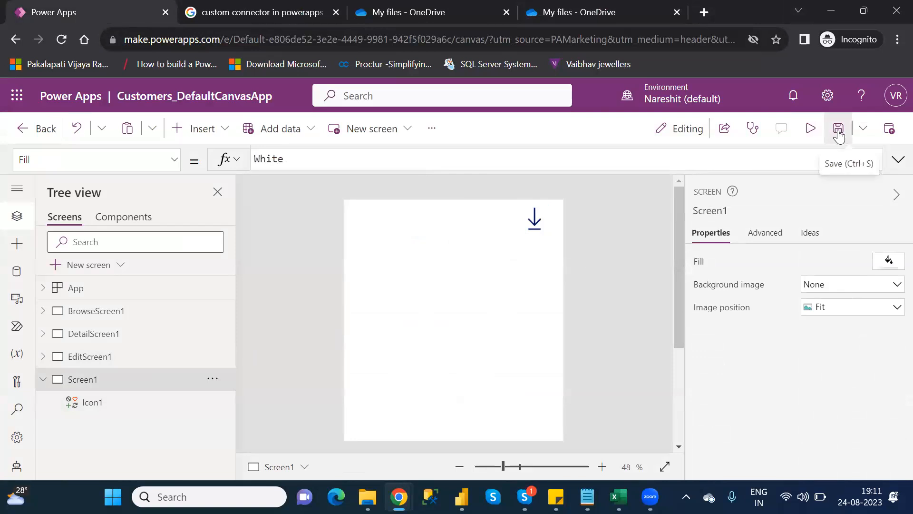
# Save the app and publish this version
pyautogui.click(839, 130)
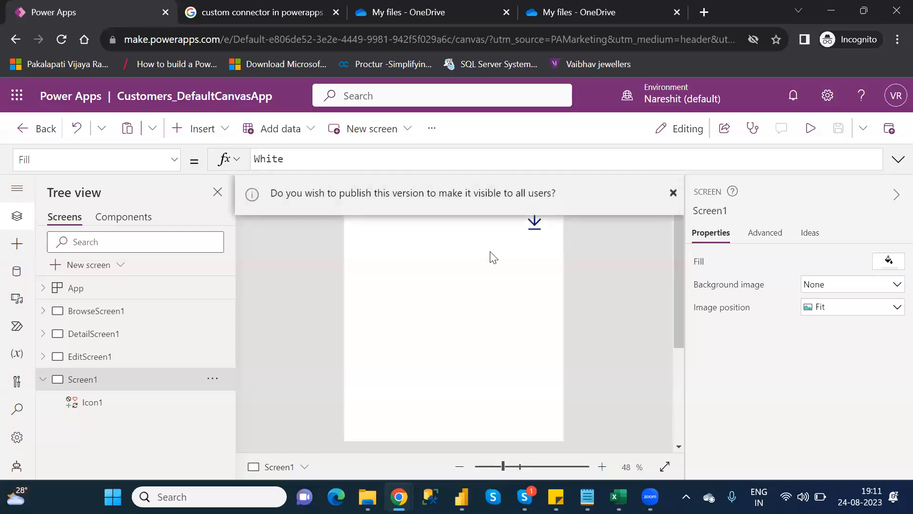
pyautogui.click(674, 193)
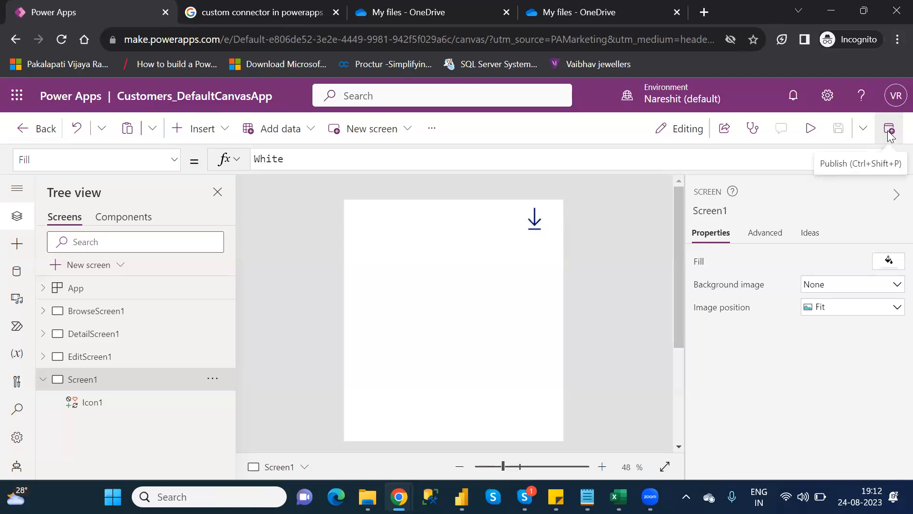
pyautogui.click(888, 137)
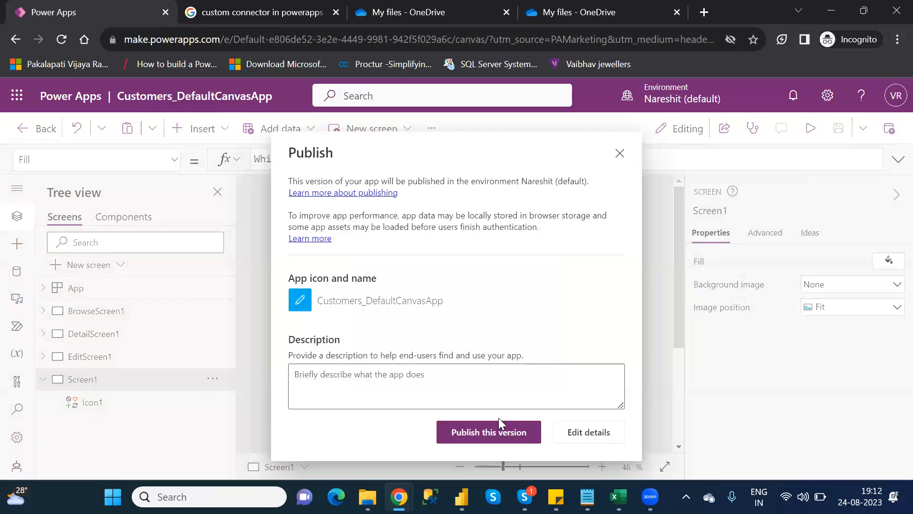
pyautogui.click(477, 437)
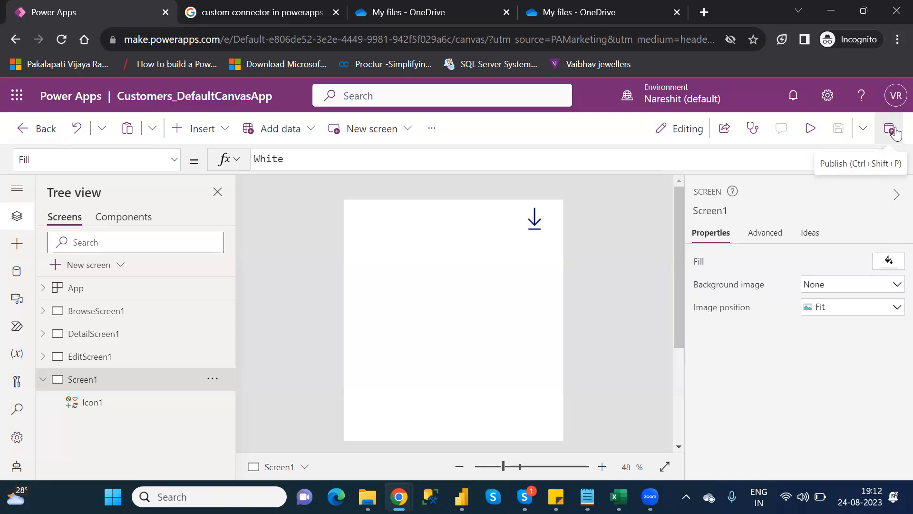
pyautogui.click(896, 133)
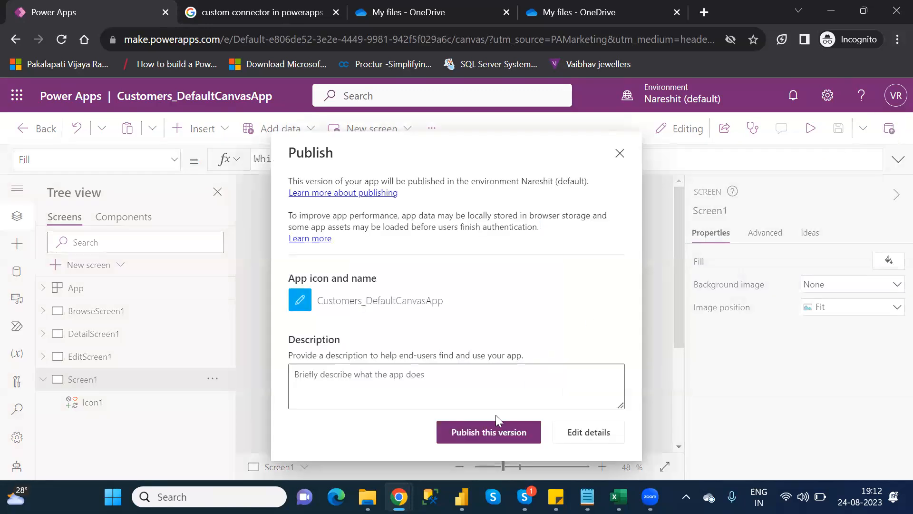
pyautogui.click(477, 435)
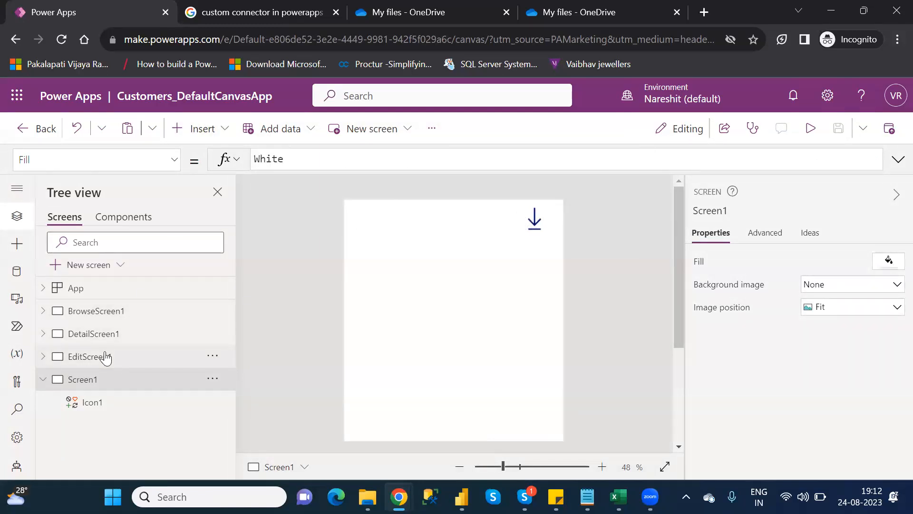
pyautogui.click(105, 358)
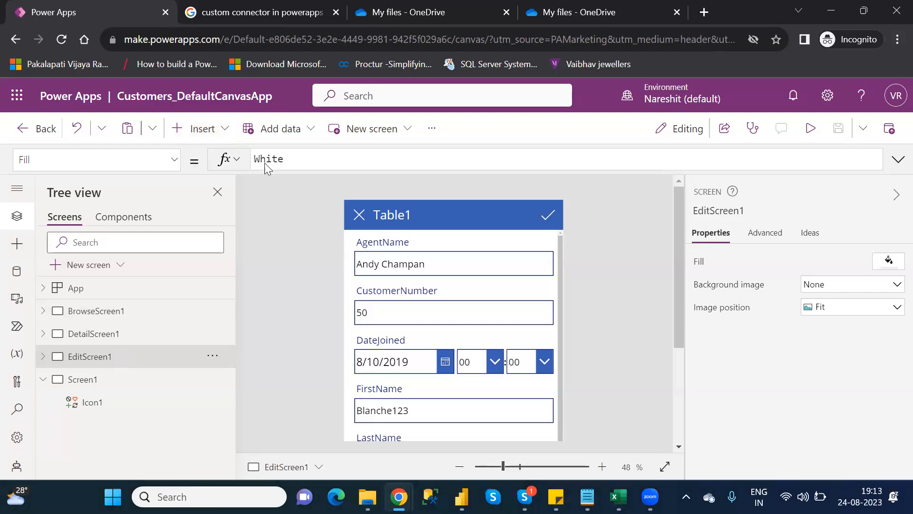
pyautogui.click(216, 134)
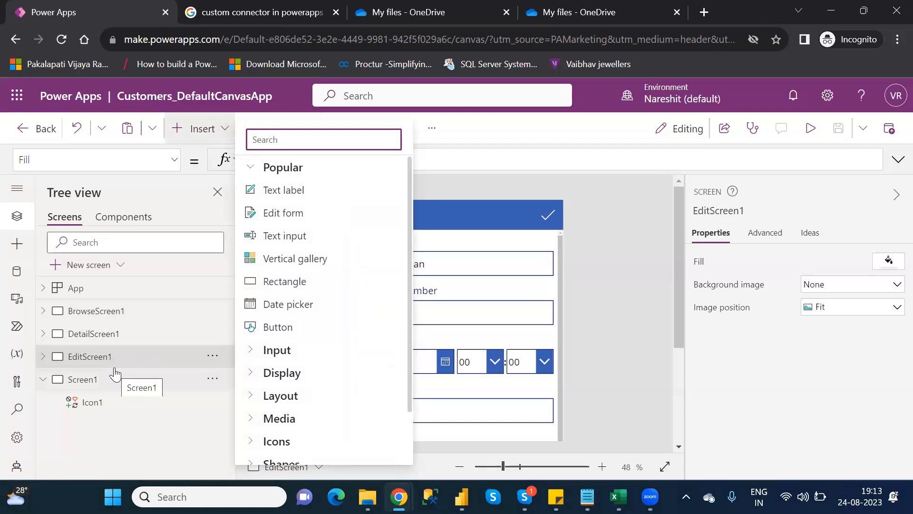
pyautogui.click(100, 390)
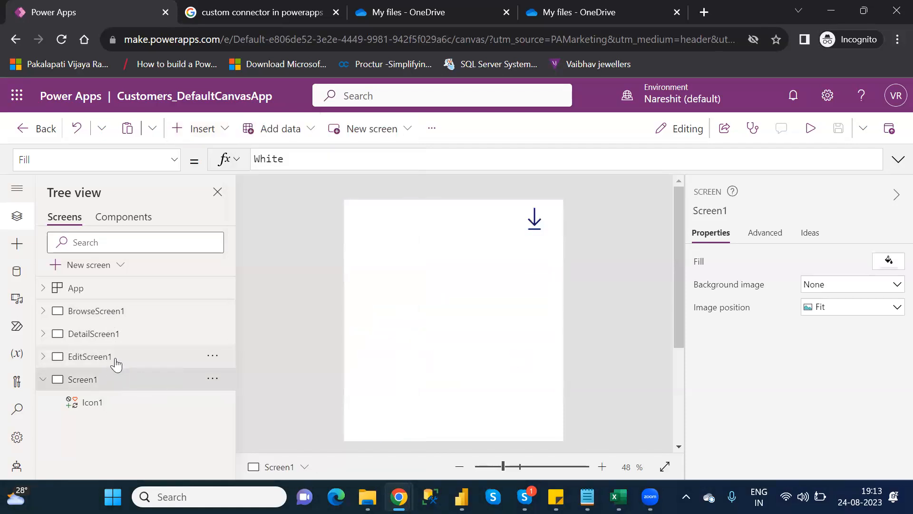
pyautogui.click(116, 365)
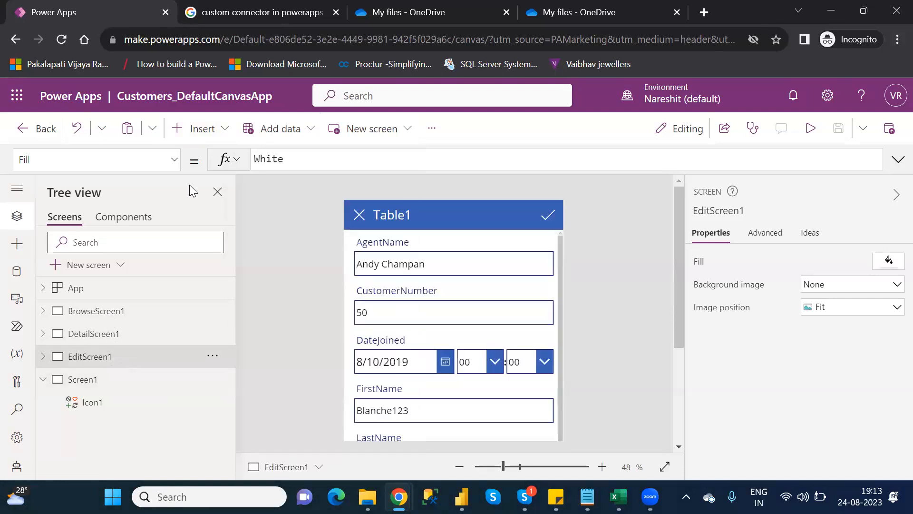
# Insert a Right icon into EditScreen1's header beside the check mark and colour it white
pyautogui.click(214, 128)
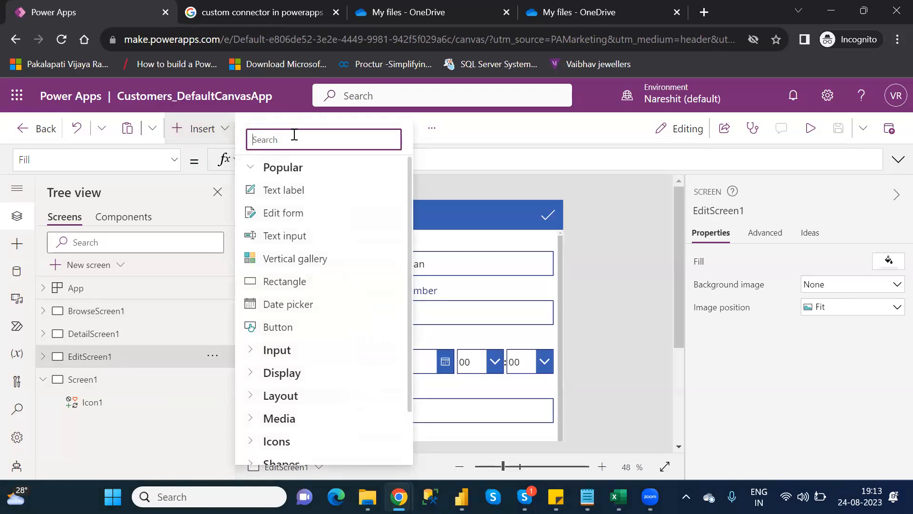
pyautogui.write('rig')
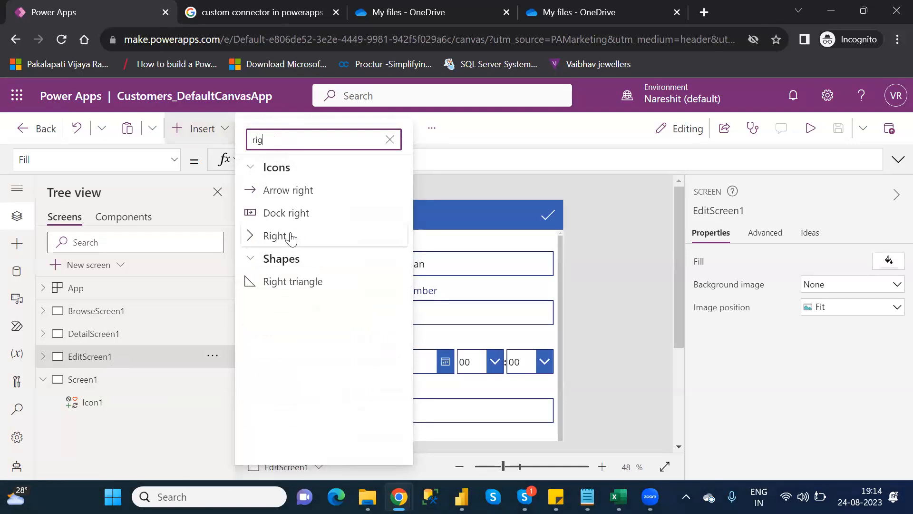
pyautogui.click(291, 237)
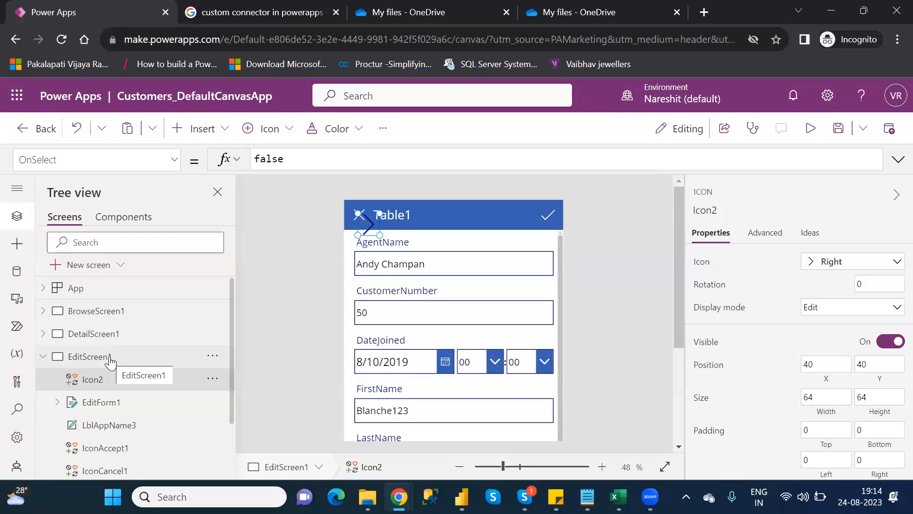
pyautogui.moveTo(362, 215); pyautogui.dragTo(515, 215)
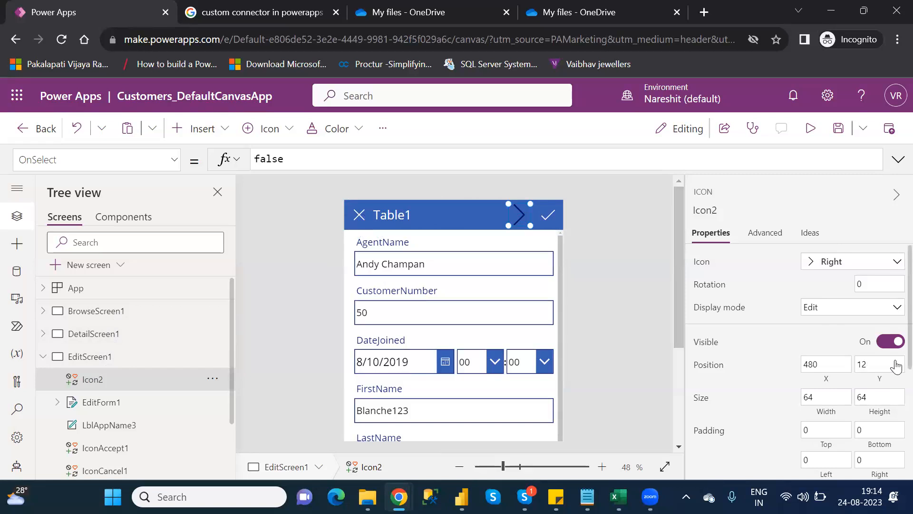
pyautogui.scroll(-4, 894, 409)
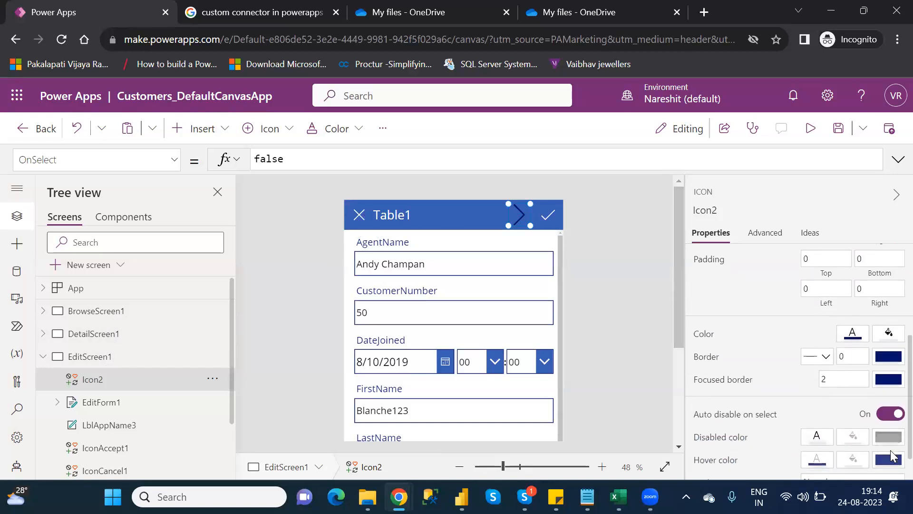
pyautogui.click(856, 342)
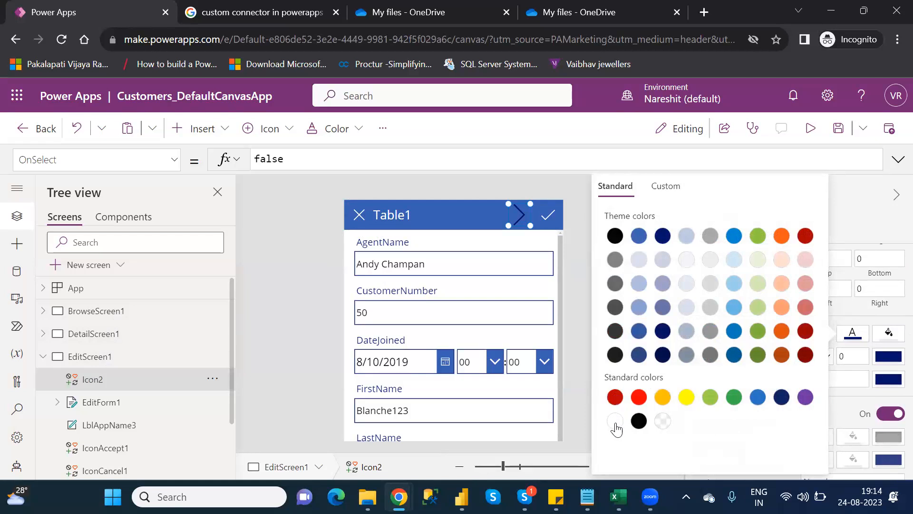
pyautogui.click(615, 424)
# Delete the Right icon from EditScreen1's header
pyautogui.click(263, 161)
pyautogui.doubleClick(263, 160)
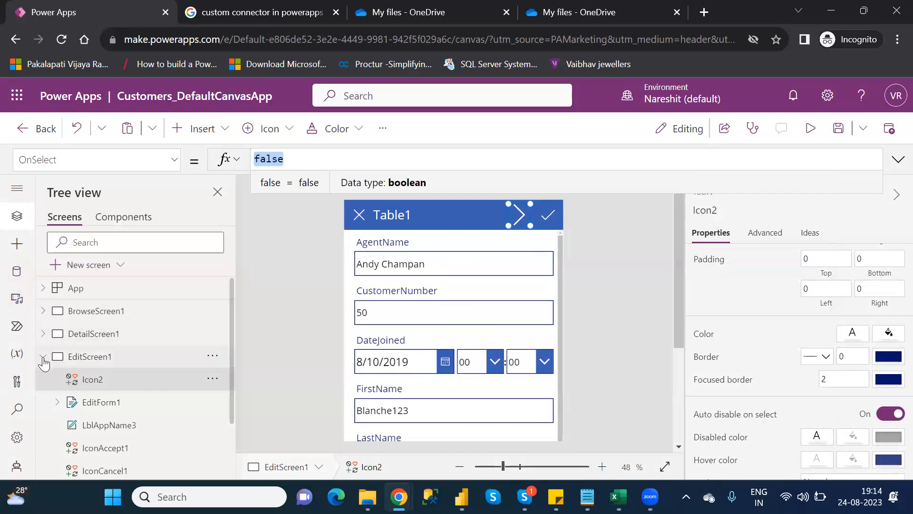
pyautogui.click(43, 357)
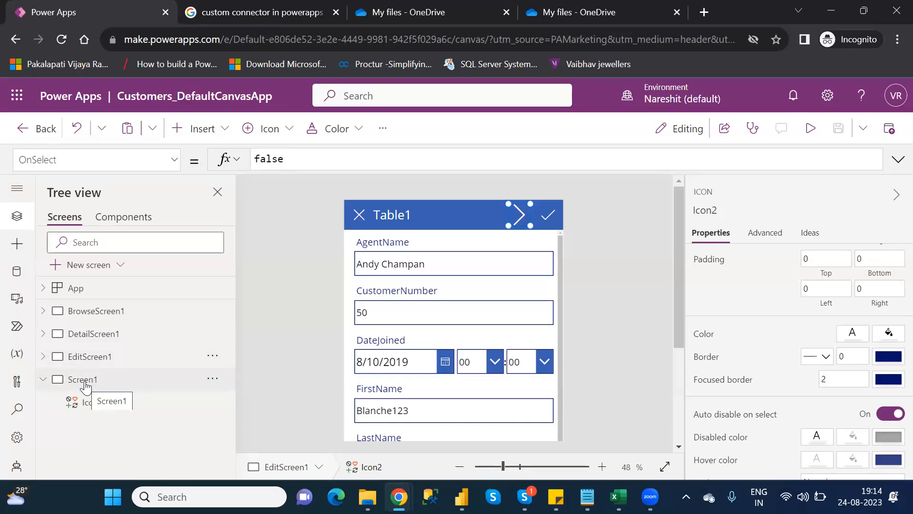
pyautogui.click(85, 386)
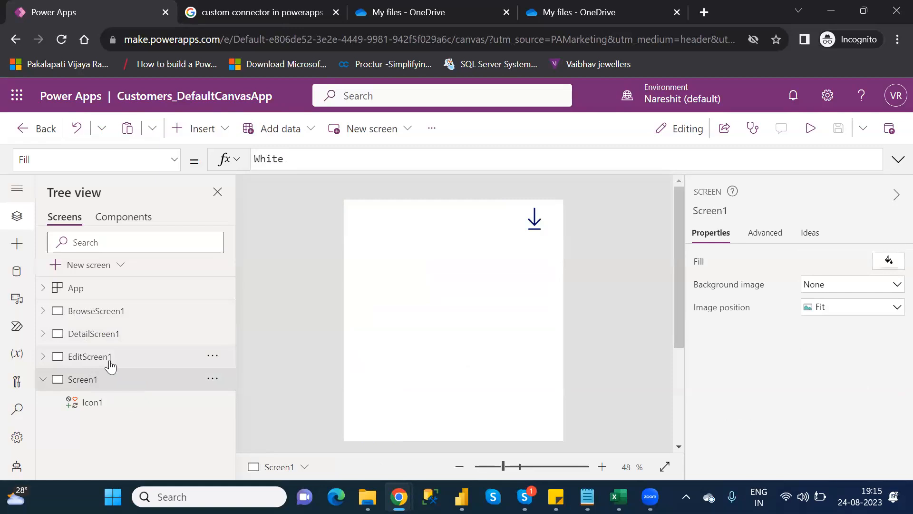
pyautogui.click(111, 365)
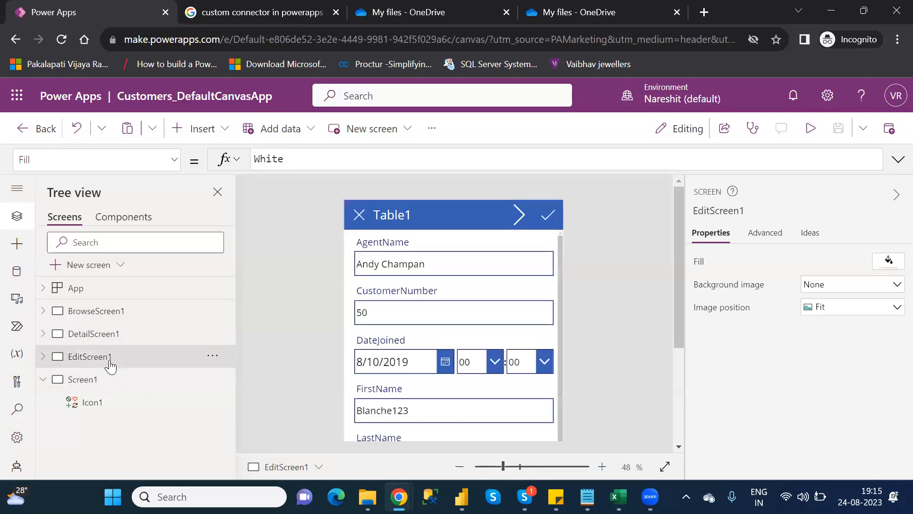
pyautogui.click(518, 214)
pyautogui.press('Delete')
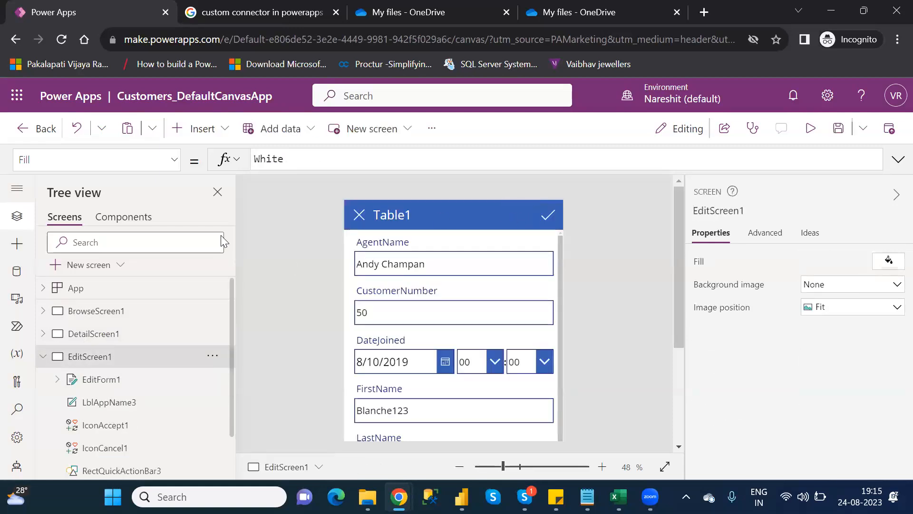
# Insert a Right icon on BrowseScreen1
pyautogui.click(43, 356)
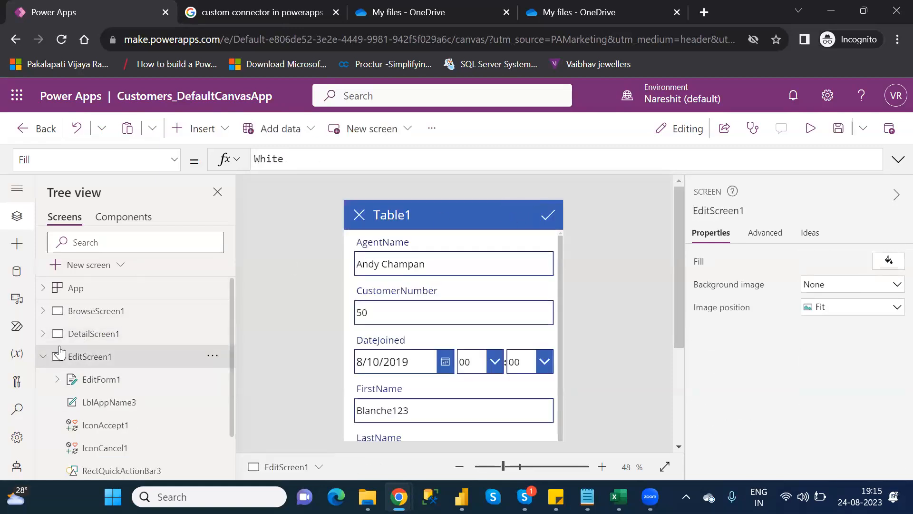
pyautogui.click(112, 316)
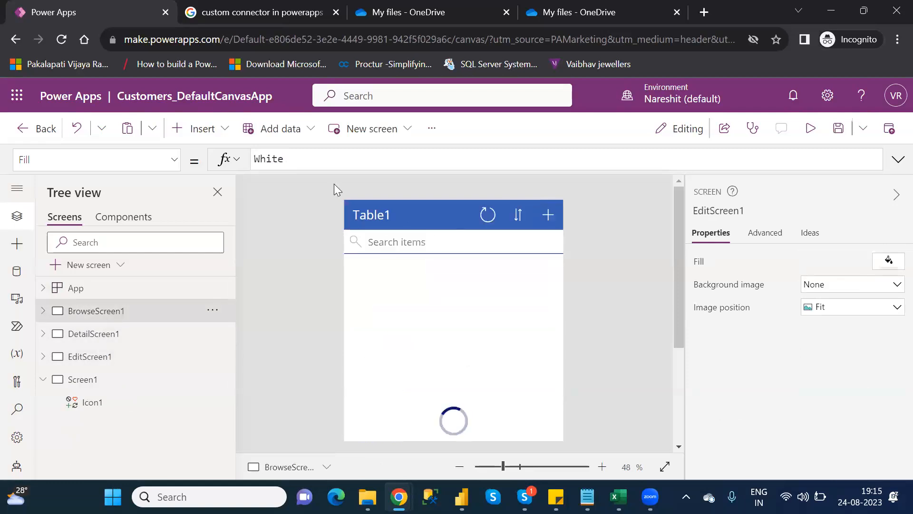
pyautogui.click(210, 137)
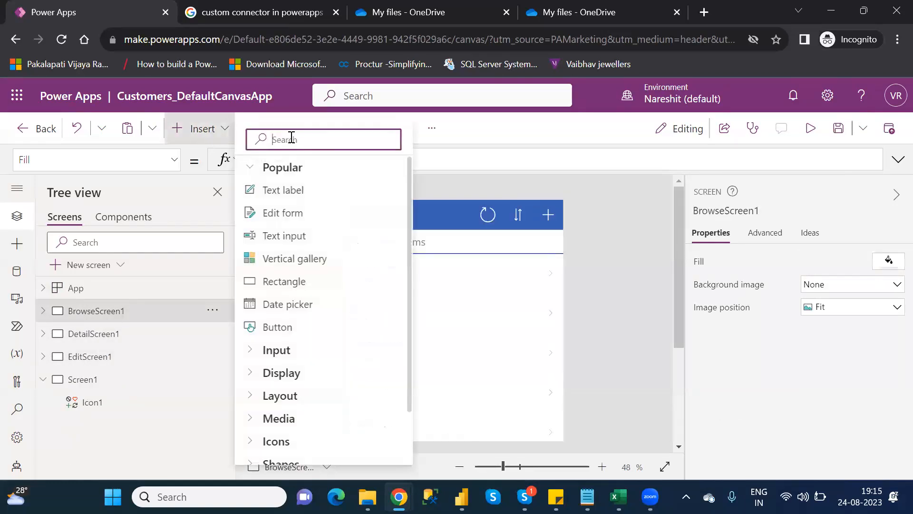
pyautogui.write('righ')
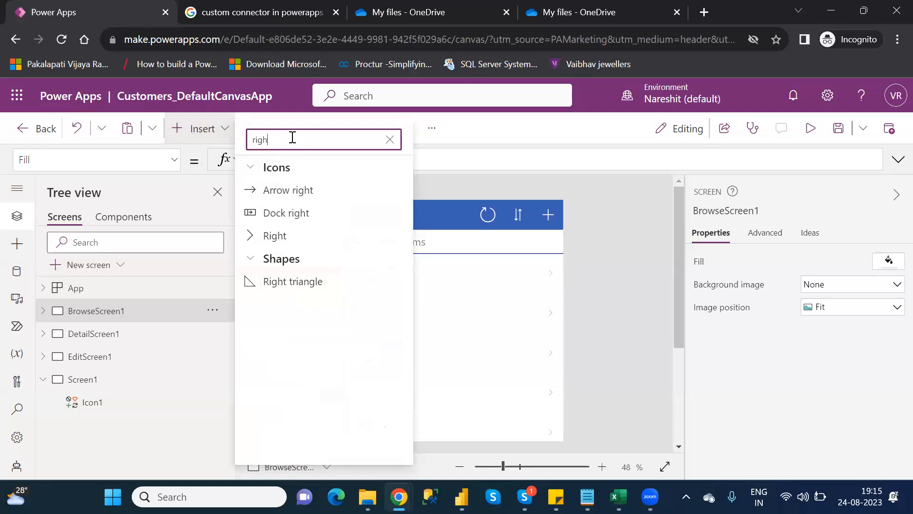
pyautogui.click(284, 236)
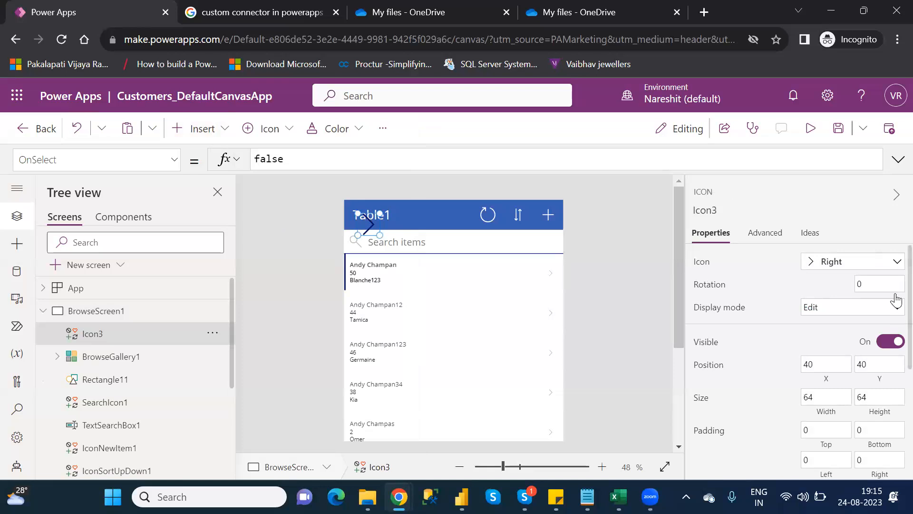
# Colour the Right icon white and move it into the header just left of the refresh icon
pyautogui.scroll(-1, 895, 324)
pyautogui.scroll(-4, 895, 336)
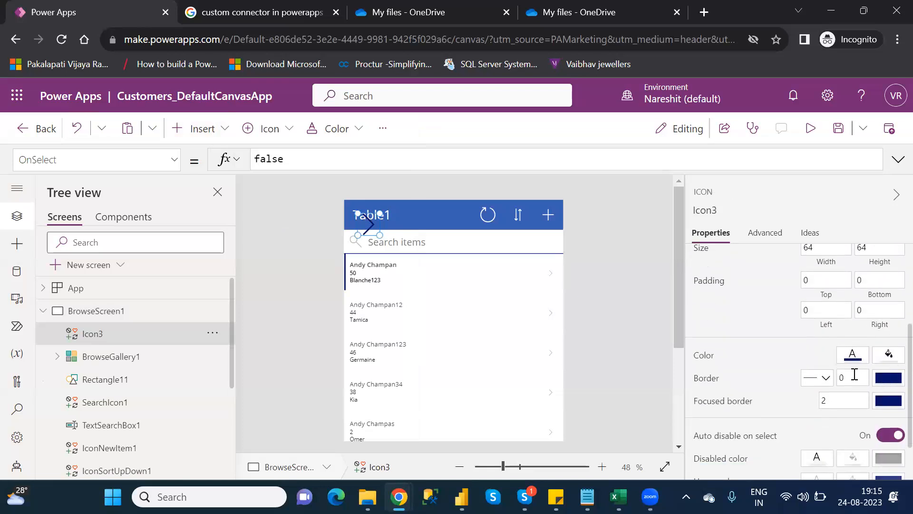
pyautogui.click(852, 357)
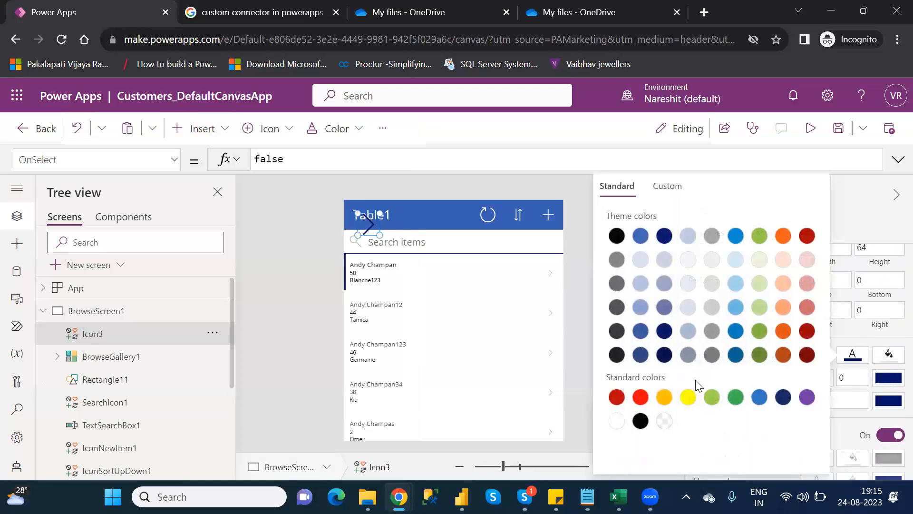
pyautogui.click(615, 421)
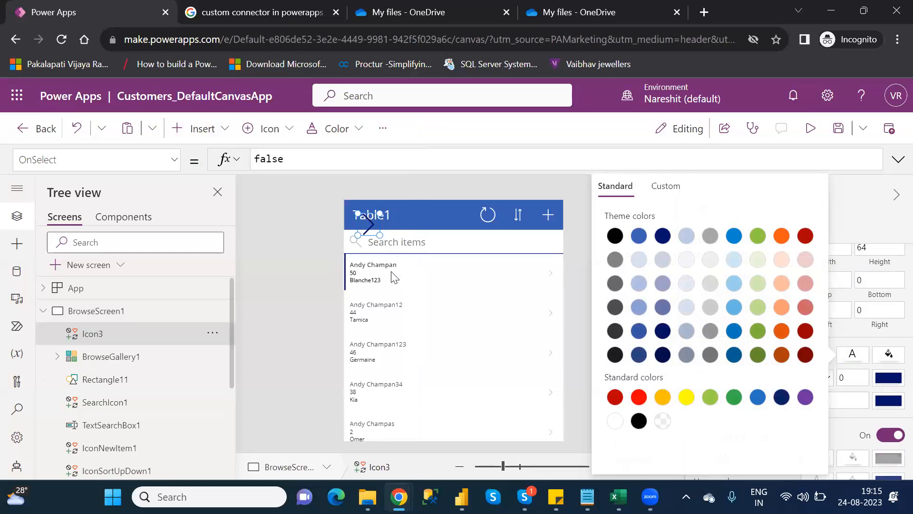
pyautogui.moveTo(369, 226); pyautogui.dragTo(447, 215)
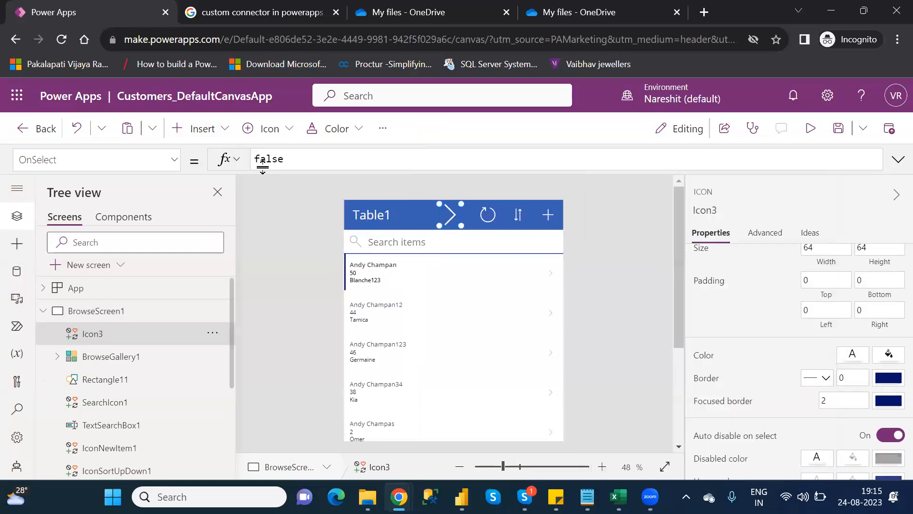
# Set the Right icon's OnSelect to Navigate(Screen1)
pyautogui.doubleClick(263, 158)
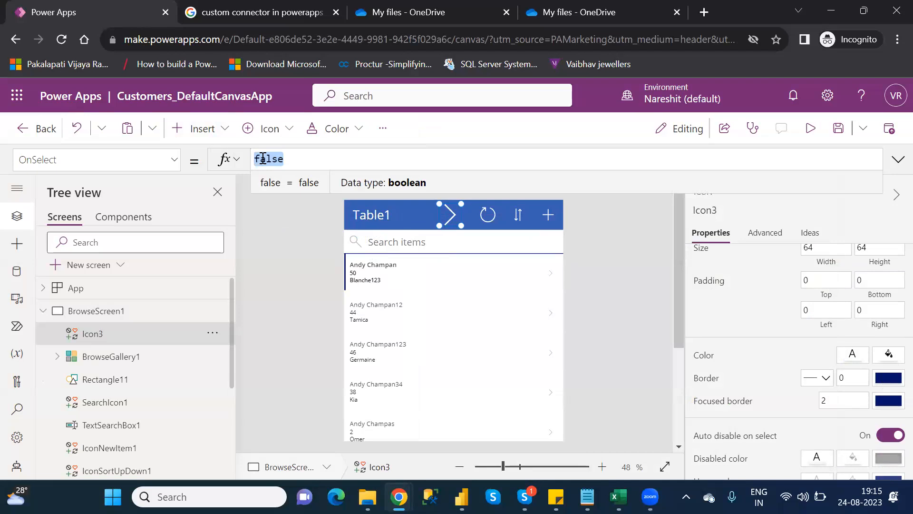
pyautogui.write('na')
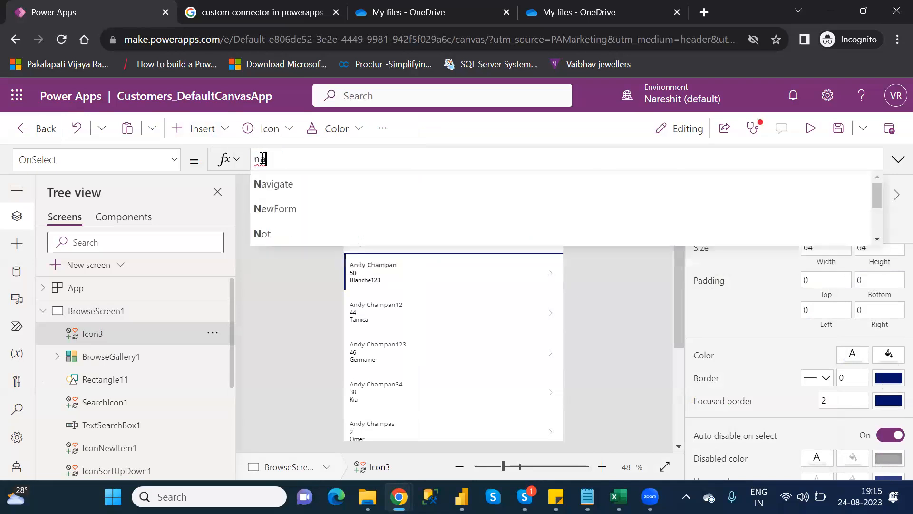
pyautogui.write('vi')
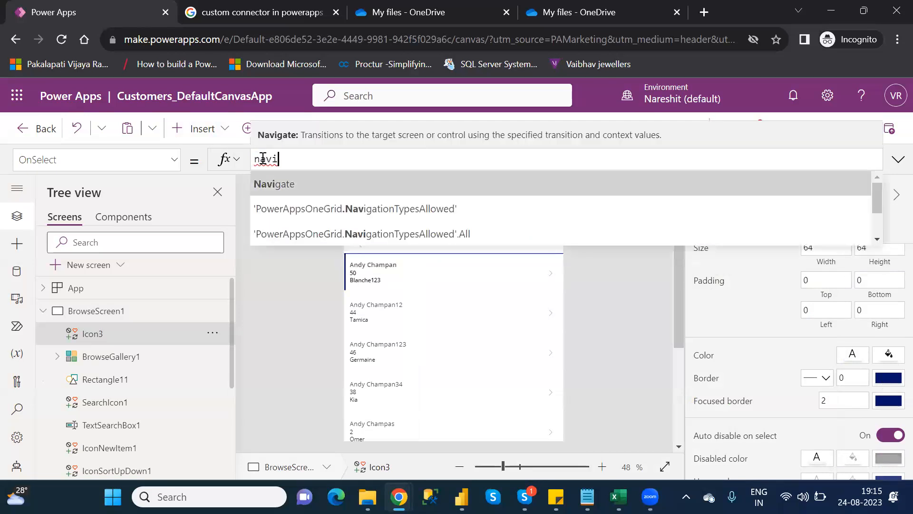
pyautogui.press('Tab')
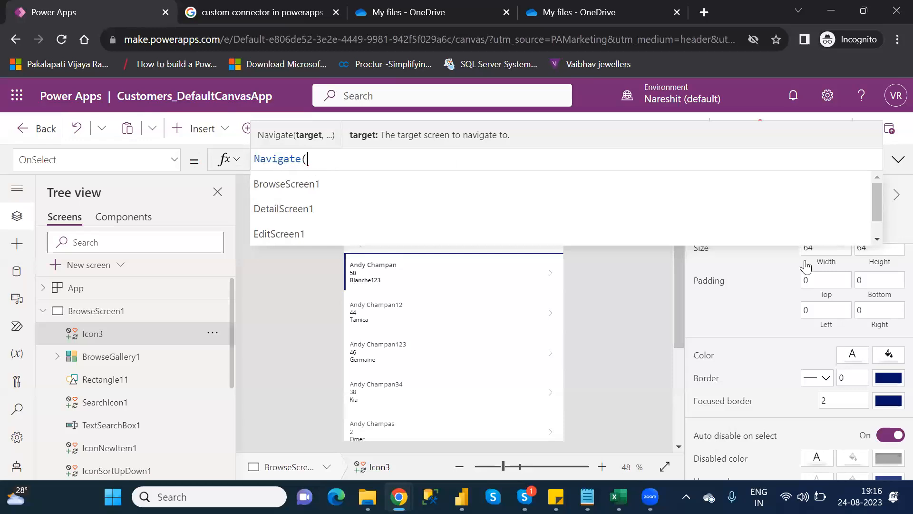
pyautogui.moveTo(876, 212); pyautogui.dragTo(884, 237)
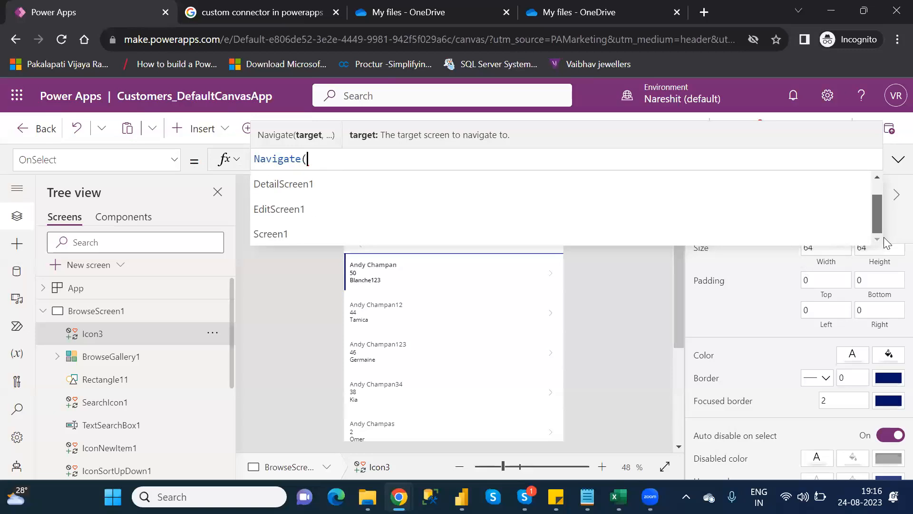
pyautogui.click(354, 236)
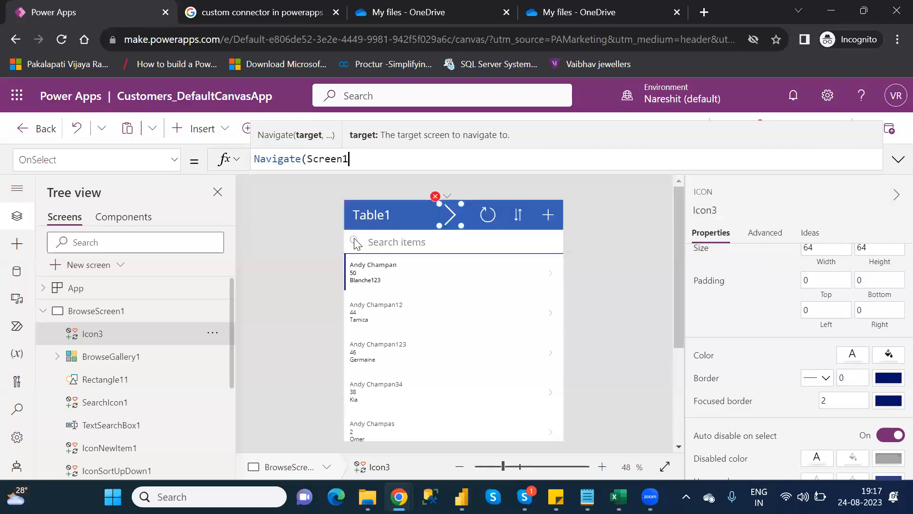
pyautogui.write(')')
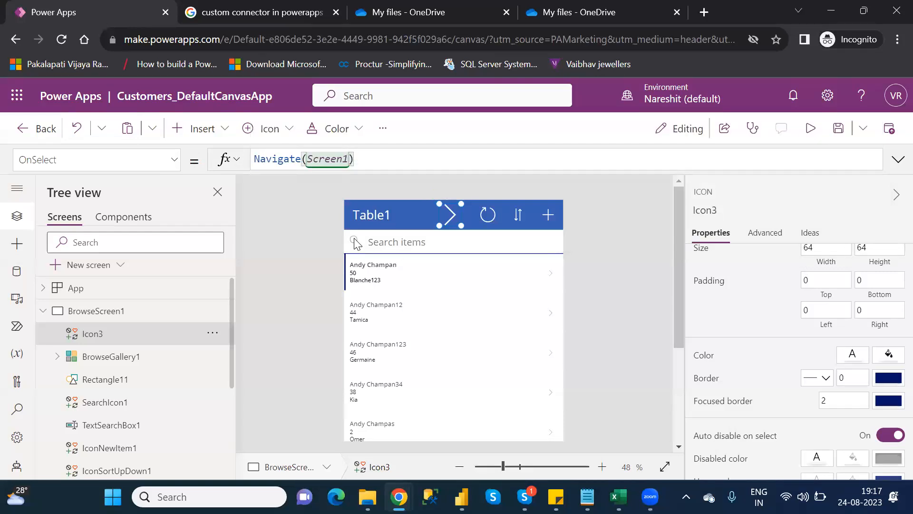
# Insert a Left icon on Screen1 and move it to the screen's top-left corner
pyautogui.click(43, 312)
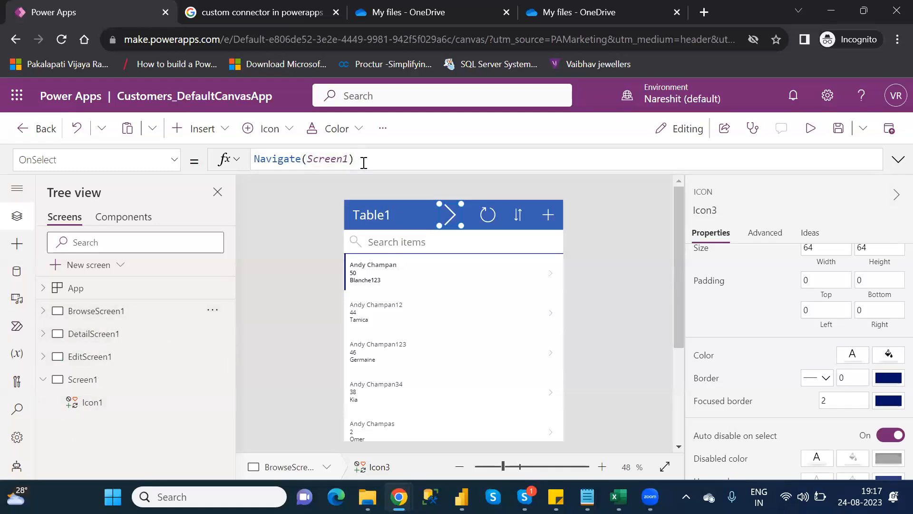
pyautogui.click(113, 389)
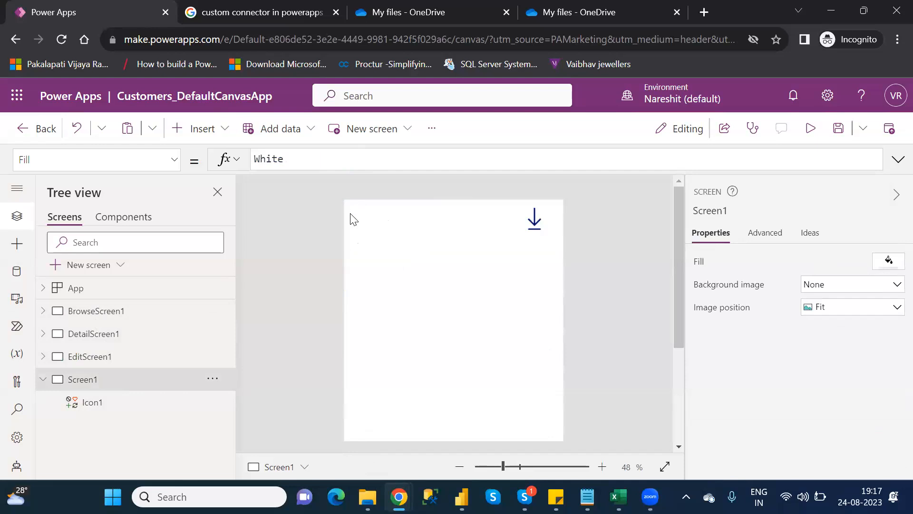
pyautogui.click(209, 132)
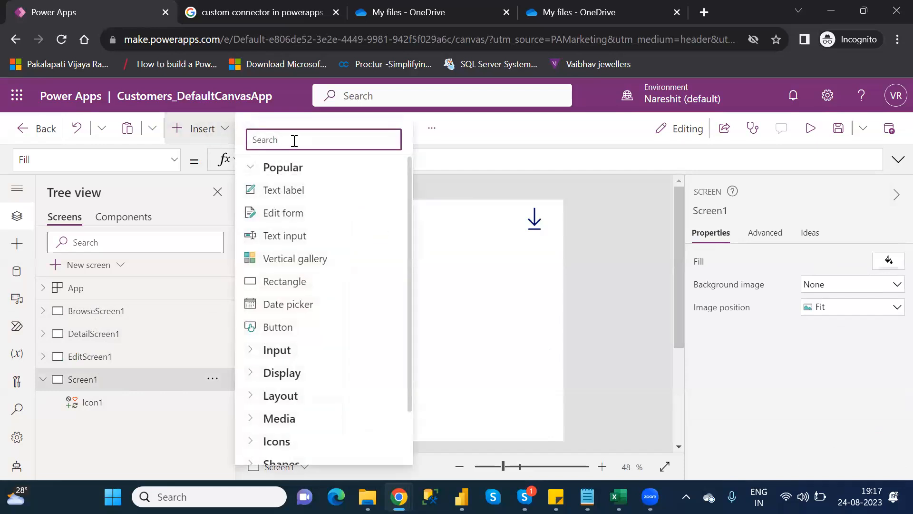
pyautogui.write('lef')
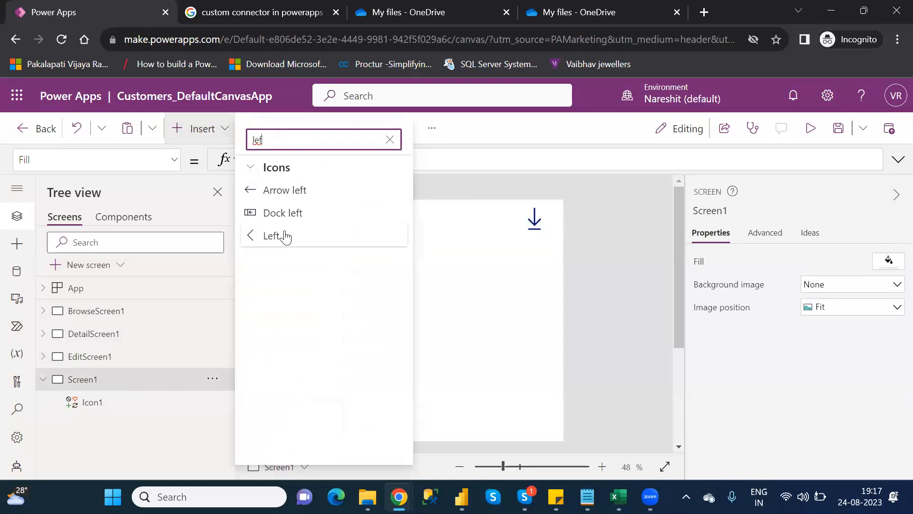
pyautogui.click(286, 236)
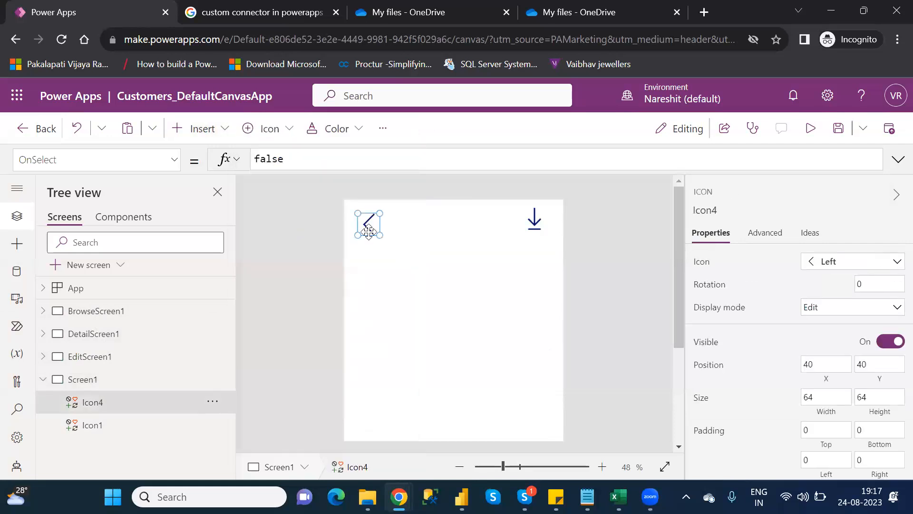
pyautogui.moveTo(368, 231); pyautogui.dragTo(356, 219)
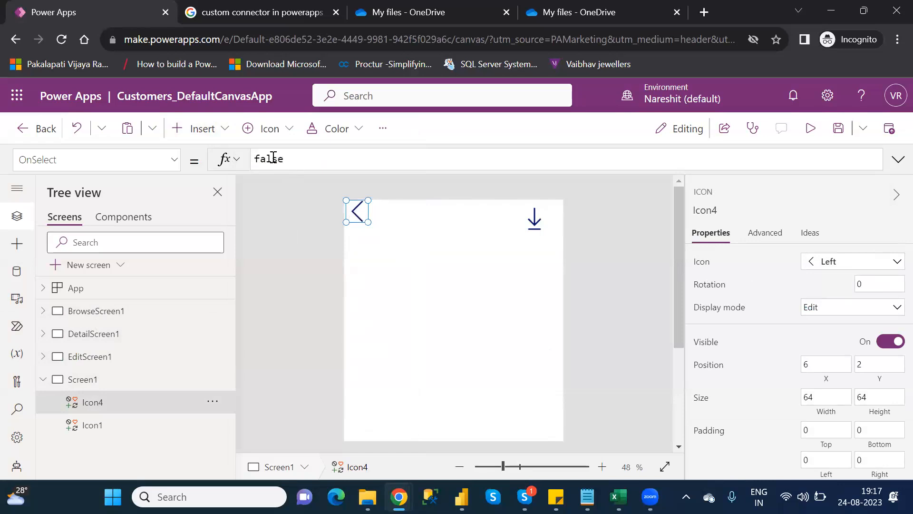
# Set the Left icon's OnSelect to Navigate(BrowseScreen1) and save the app
pyautogui.doubleClick(273, 158)
pyautogui.write('navi')
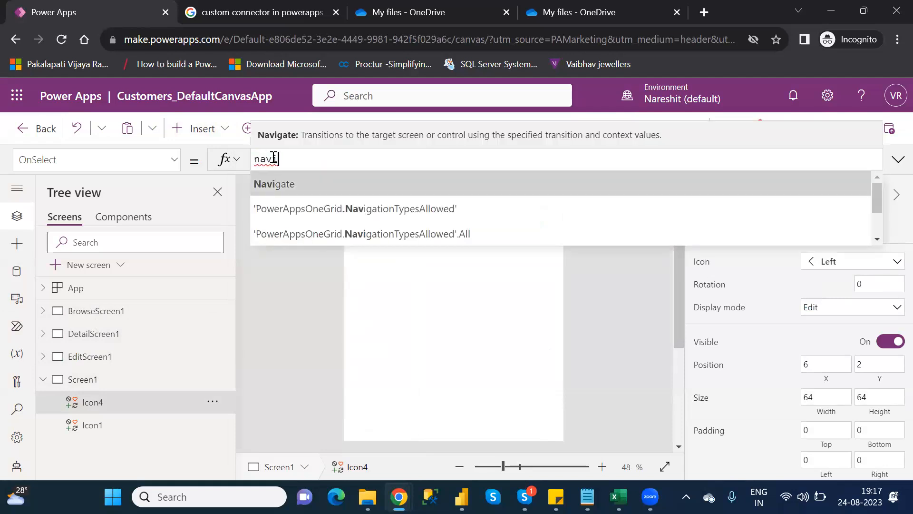
pyautogui.press('Tab')
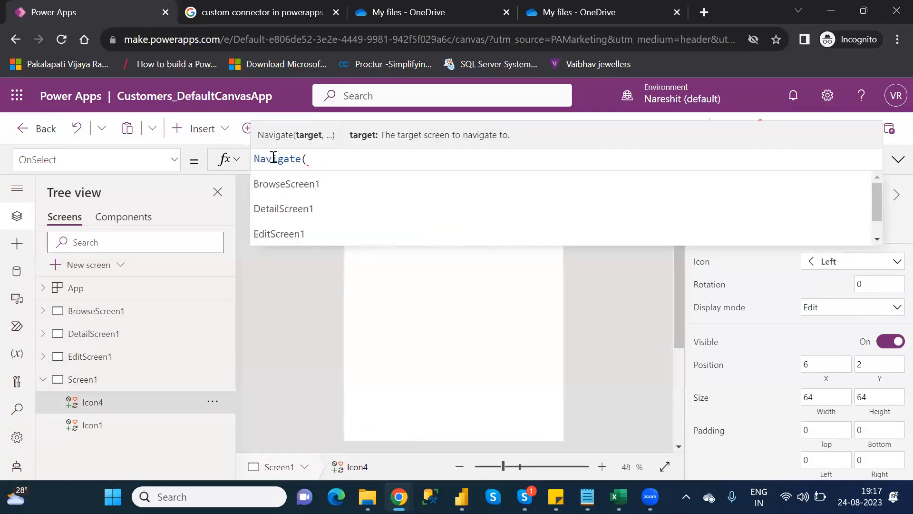
pyautogui.press('Tab')
pyautogui.write(')')
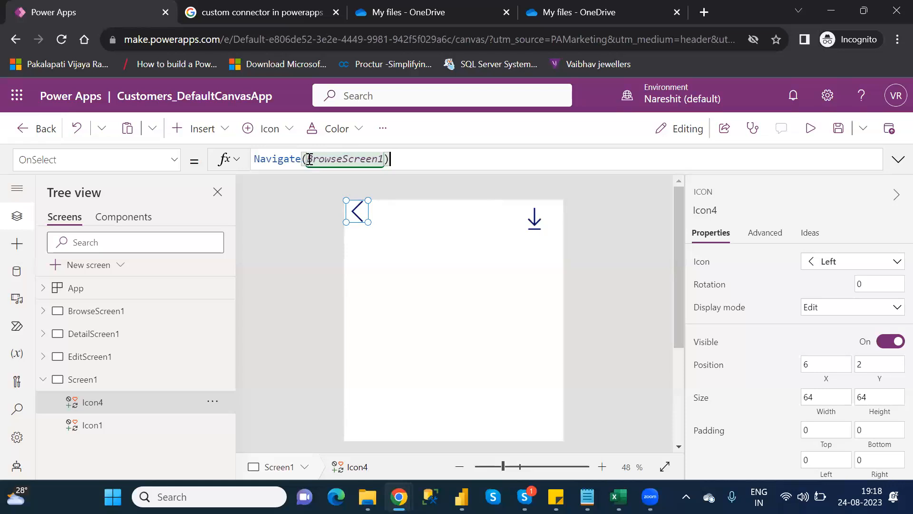
pyautogui.hotkey('ctrl', 's')
# Replace the Left icon's OnSelect formula with Back()
pyautogui.press('BackSpace')
pyautogui.press('BackSpace')
pyautogui.press('BackSpace')
pyautogui.press('BackSpace')
pyautogui.press('BackSpace')
pyautogui.press('BackSpace')
pyautogui.press('BackSpace')
pyautogui.press('BackSpace')
pyautogui.press('BackSpace')
pyautogui.press('BackSpace')
pyautogui.press('BackSpace')
pyautogui.press('BackSpace')
pyautogui.press('BackSpace')
pyautogui.press('BackSpace')
pyautogui.press('BackSpace')
pyautogui.press('BackSpace')
pyautogui.press('BackSpace')
pyautogui.press('BackSpace')
pyautogui.press('BackSpace')
pyautogui.press('BackSpace')
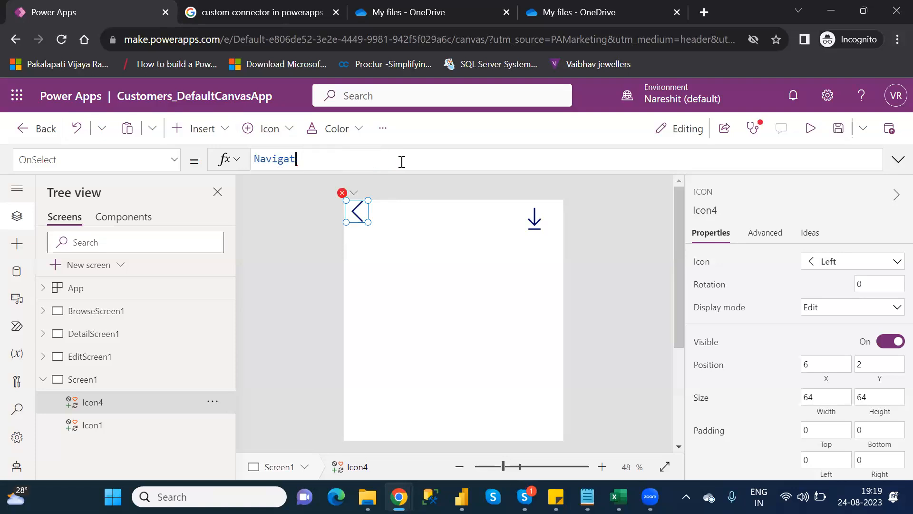
pyautogui.write('back')
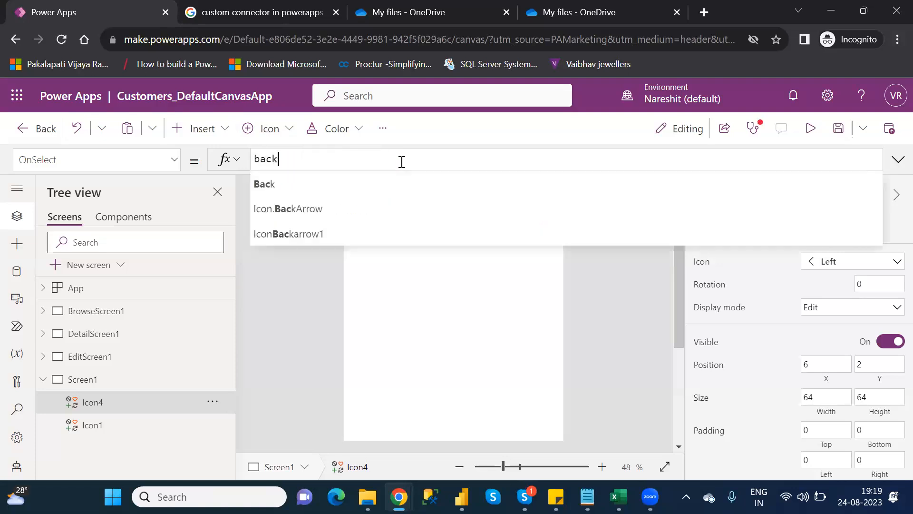
pyautogui.press('Tab')
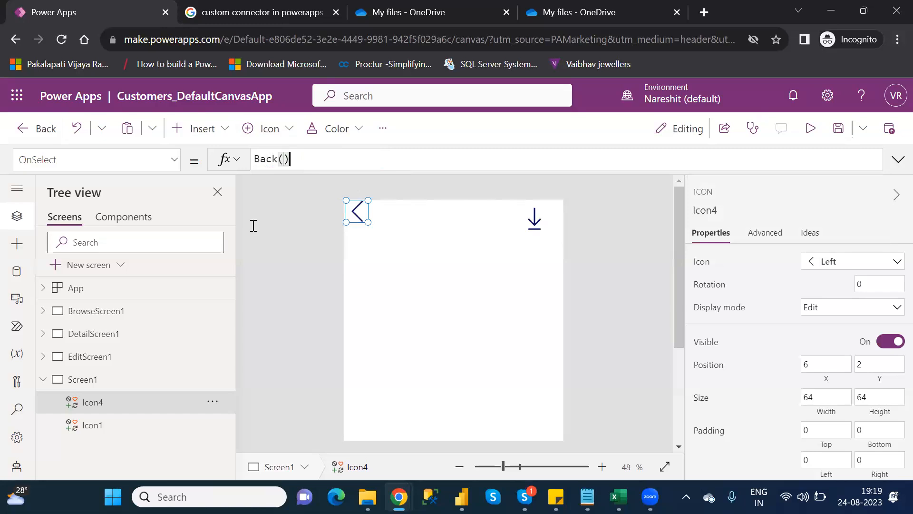
# Check both screens' icons, save the app and publish this version
pyautogui.click(96, 311)
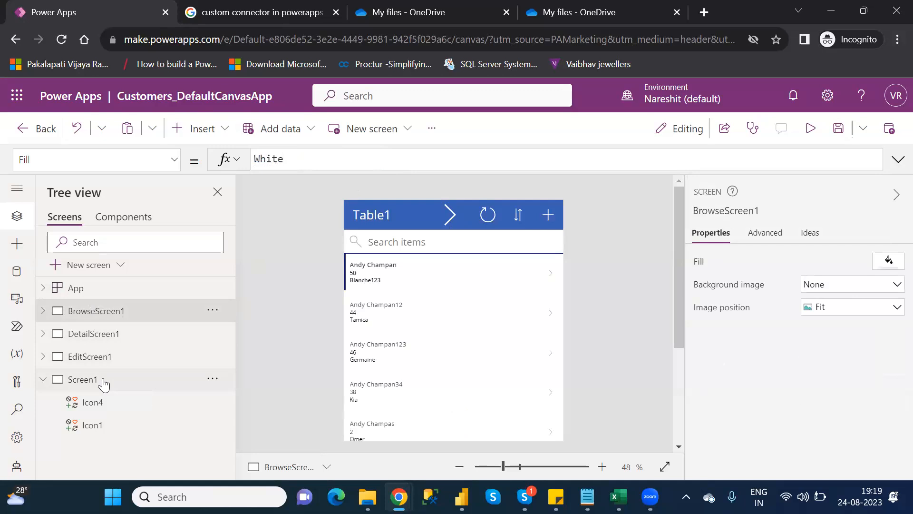
pyautogui.click(104, 383)
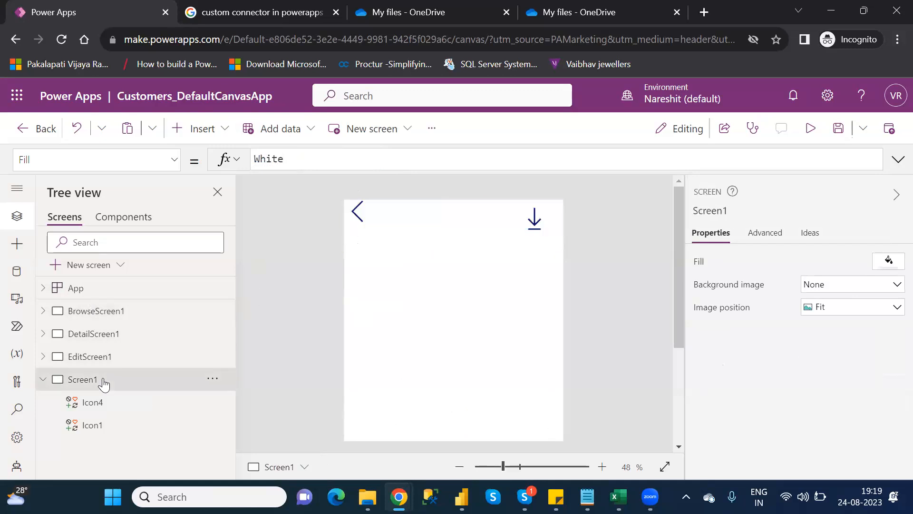
pyautogui.click(357, 210)
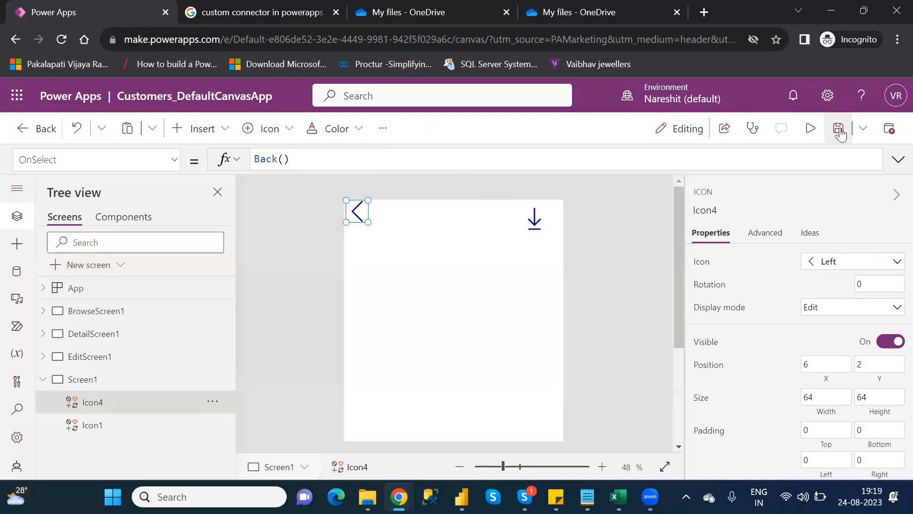
pyautogui.click(839, 130)
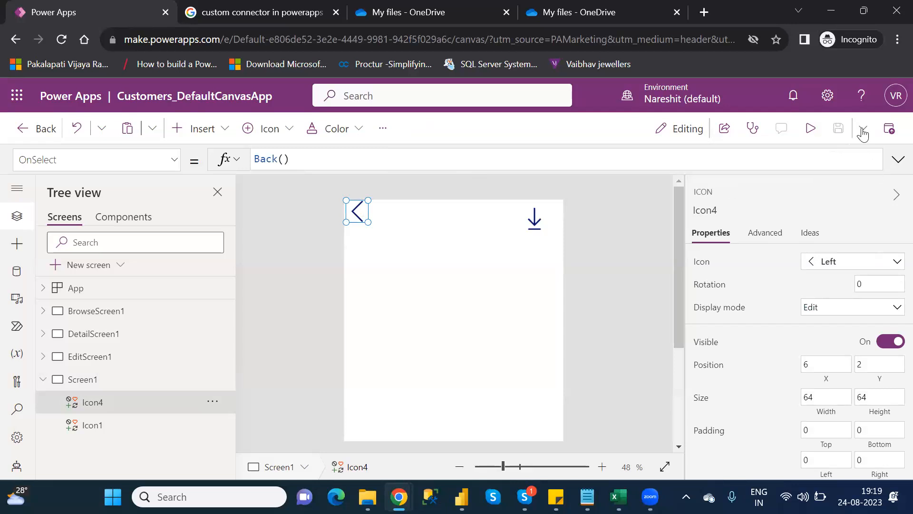
pyautogui.click(887, 132)
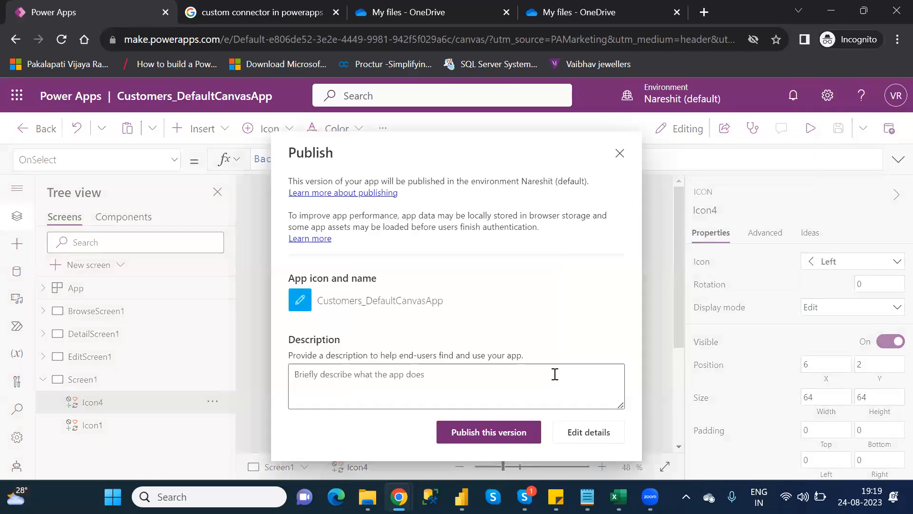
pyautogui.click(489, 433)
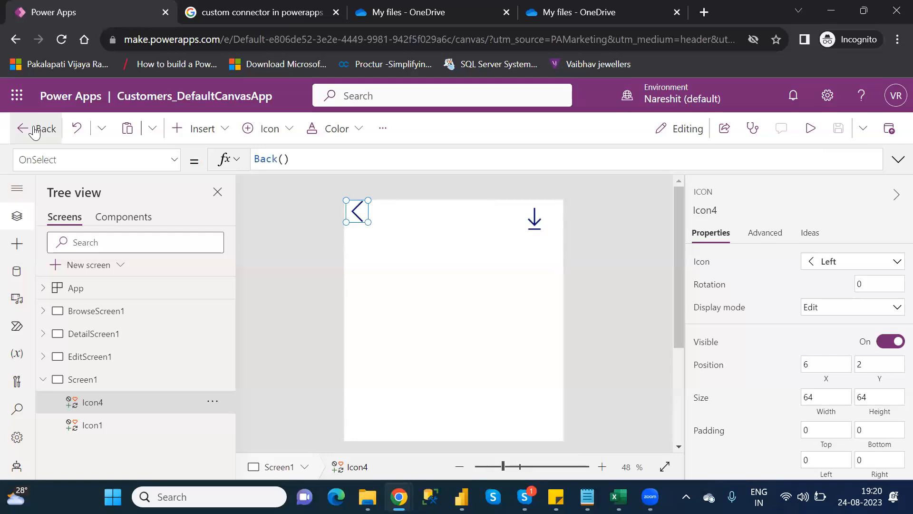
# Leave the editor, refresh the apps list and play Customers_DefaultCanvasApp
pyautogui.click(35, 129)
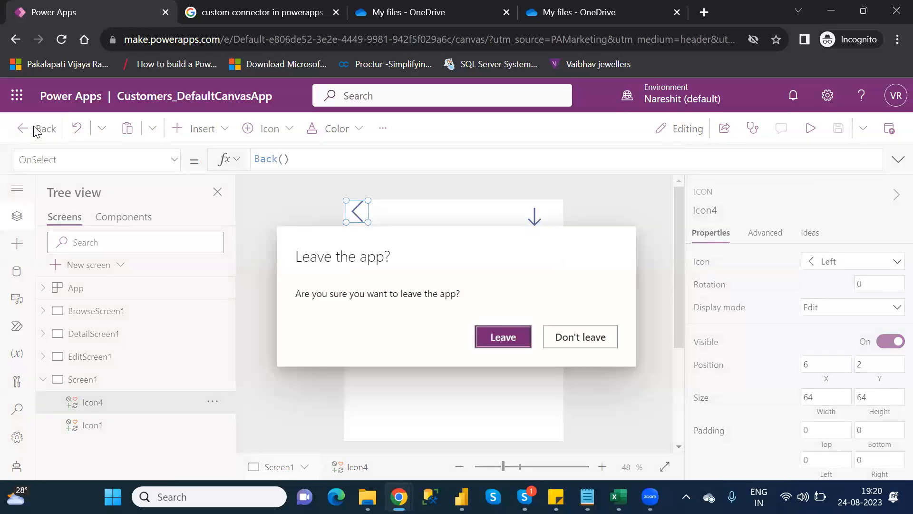
pyautogui.click(508, 338)
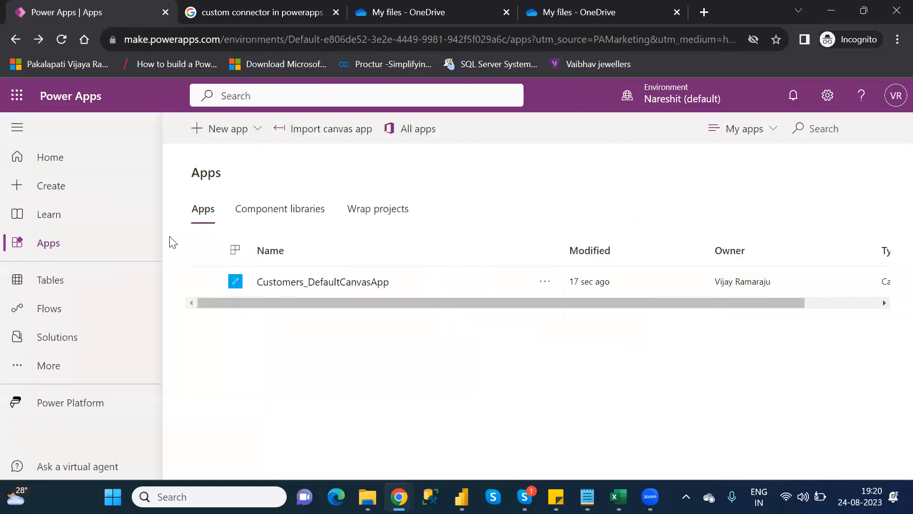
pyautogui.click(62, 41)
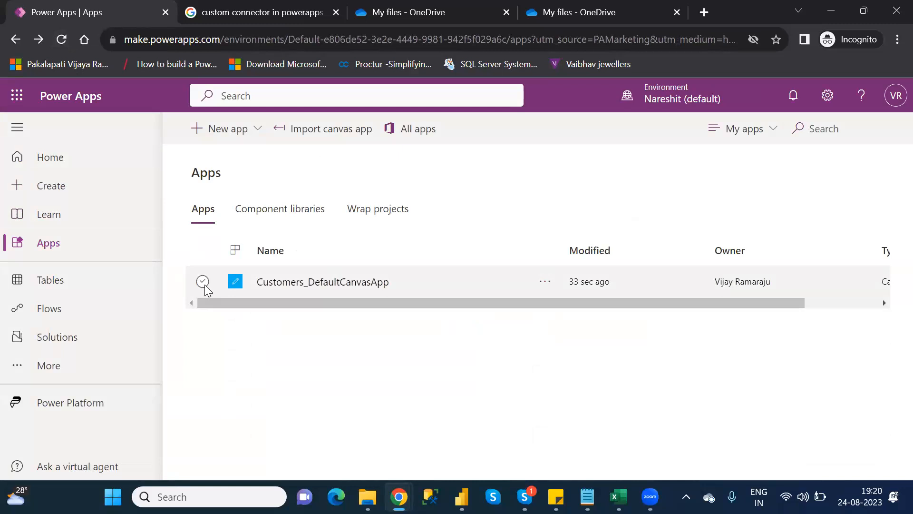
pyautogui.click(204, 282)
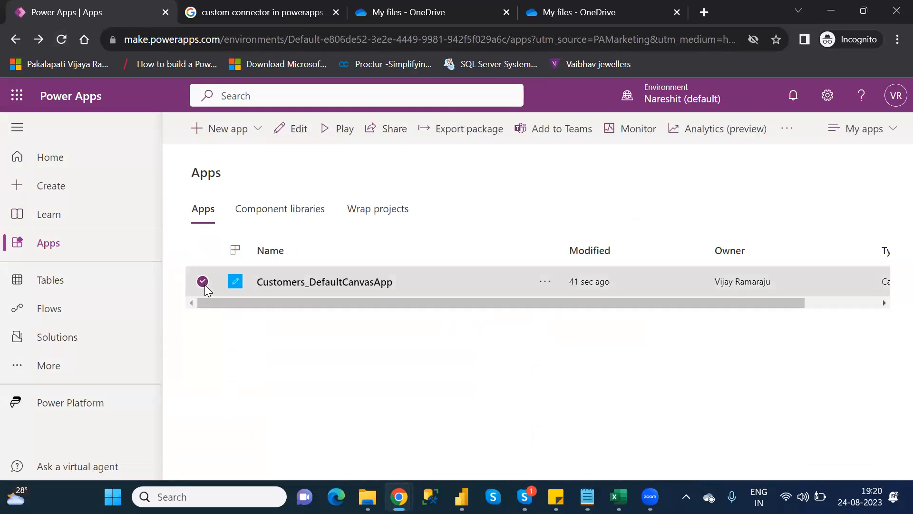
pyautogui.click(338, 136)
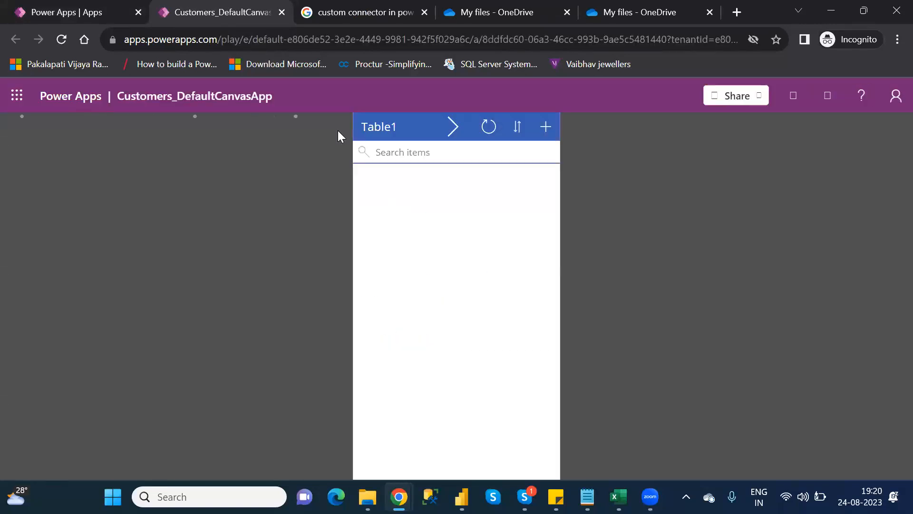
# Test the Right and Left arrow icons to move back and forth between the browse screen and Screen1
pyautogui.click(454, 127)
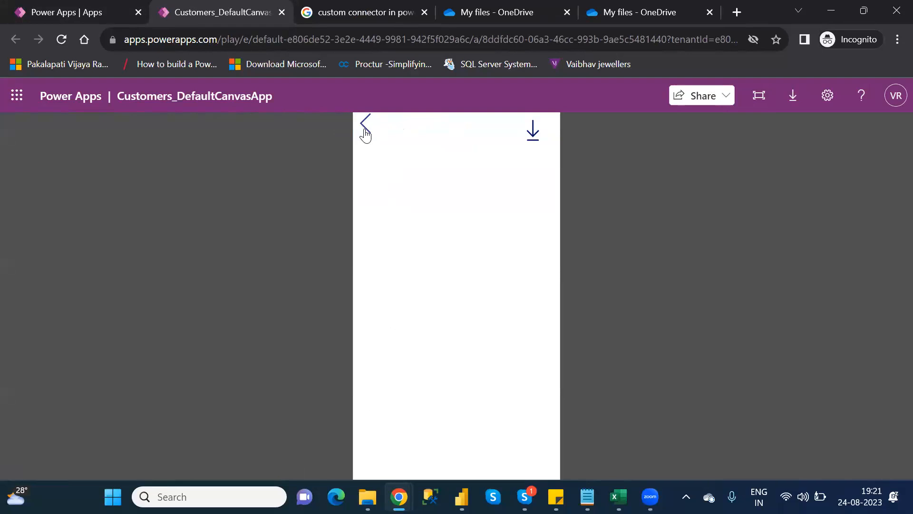
pyautogui.click(366, 134)
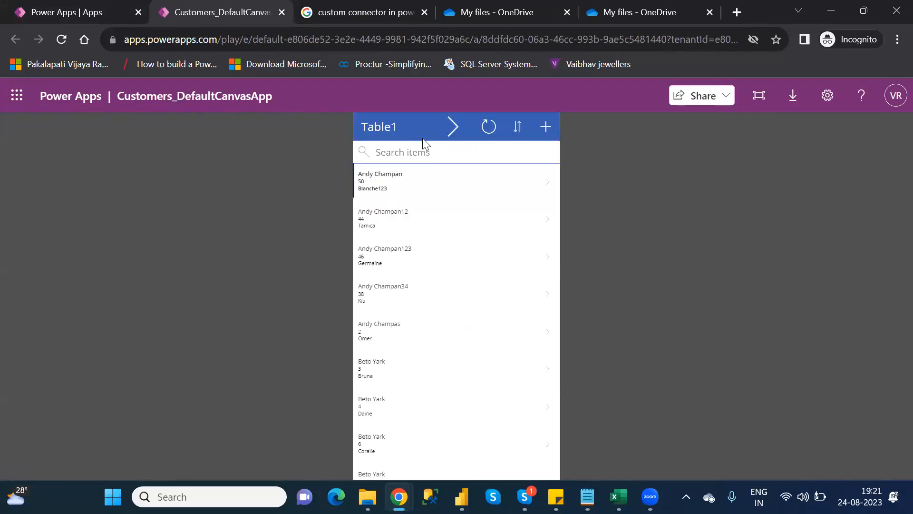
pyautogui.click(453, 126)
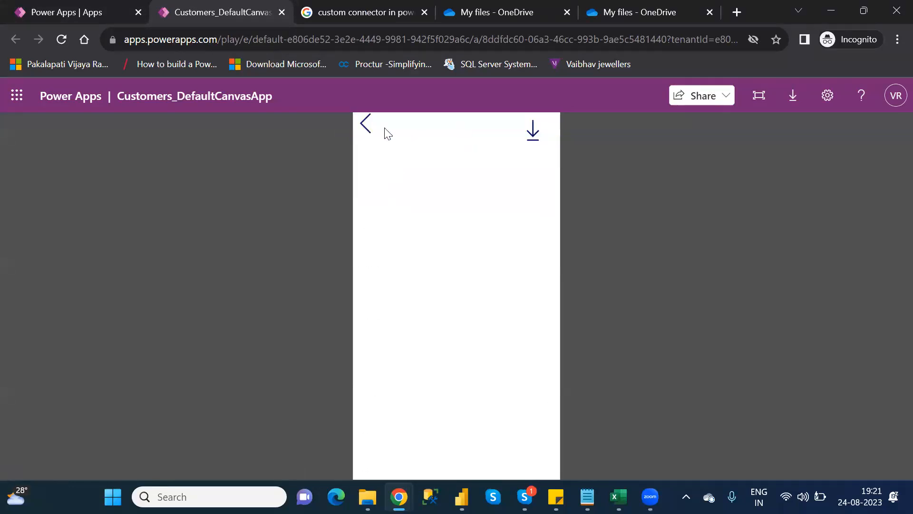
pyautogui.click(365, 124)
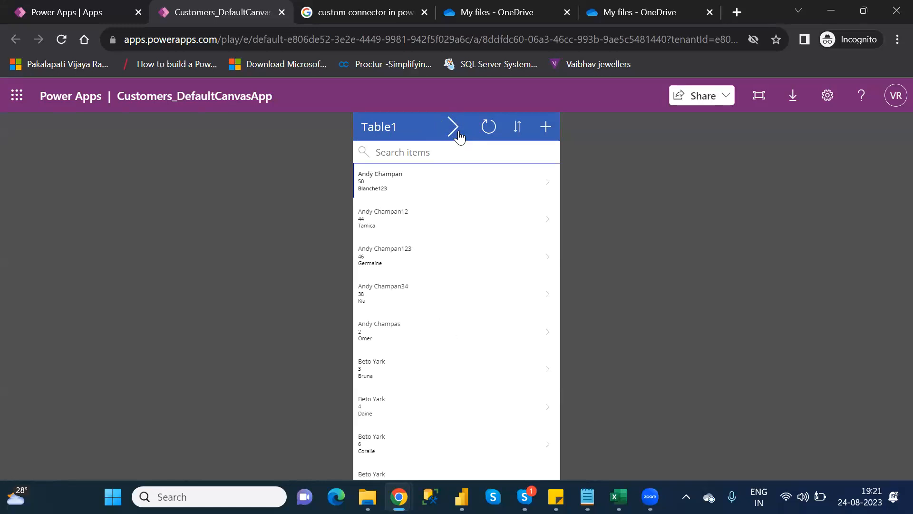
pyautogui.click(458, 131)
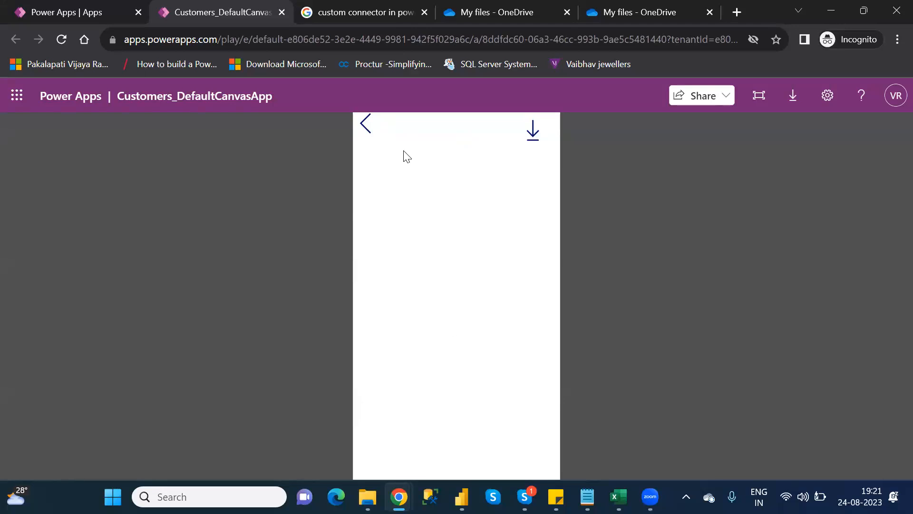
# Test the download icon on Screen1 and browse the File menu of the opened Customers.xlsx workbook
pyautogui.click(533, 130)
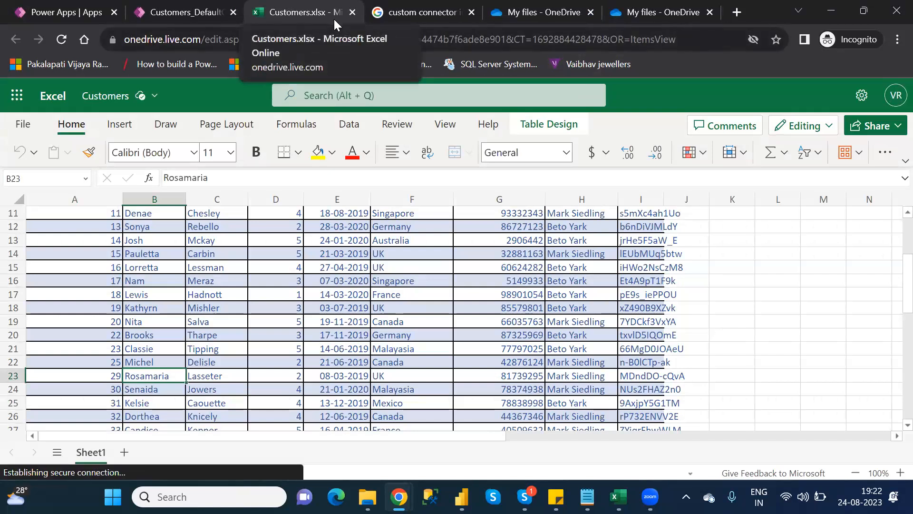
pyautogui.click(26, 124)
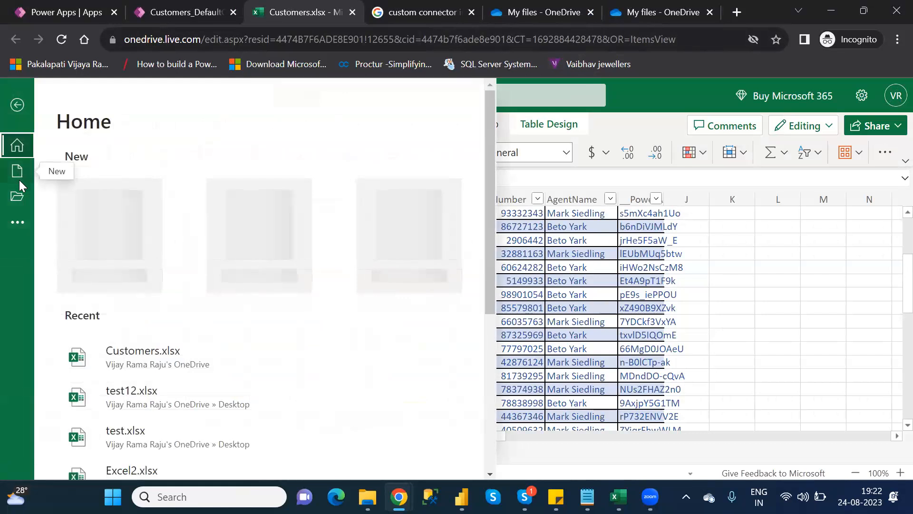
pyautogui.click(19, 223)
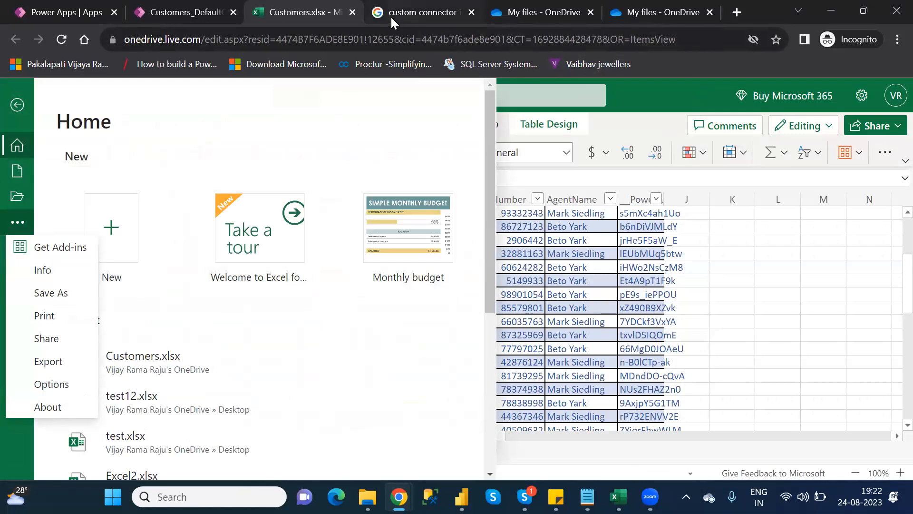
# Close the Excel workbook and running app tabs, then open Customers_DefaultCanvasApp for editing from the Apps list
pyautogui.click(352, 12)
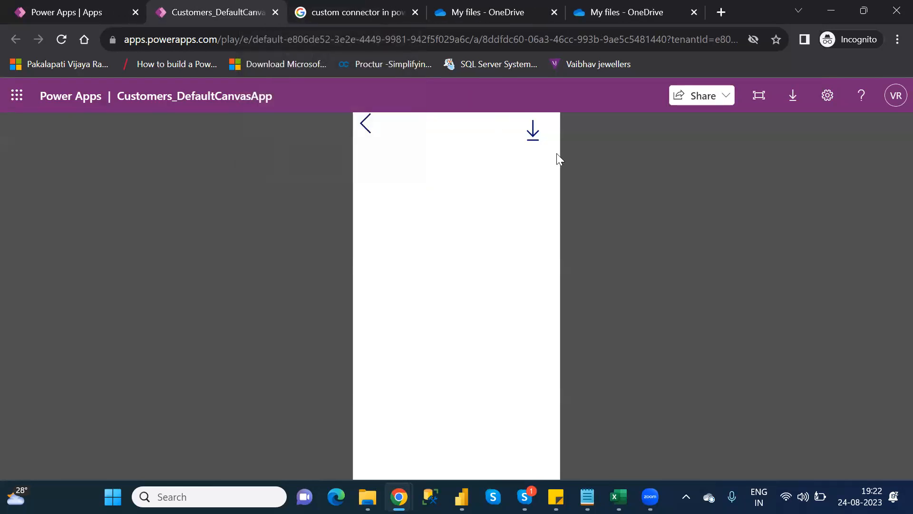
pyautogui.click(281, 12)
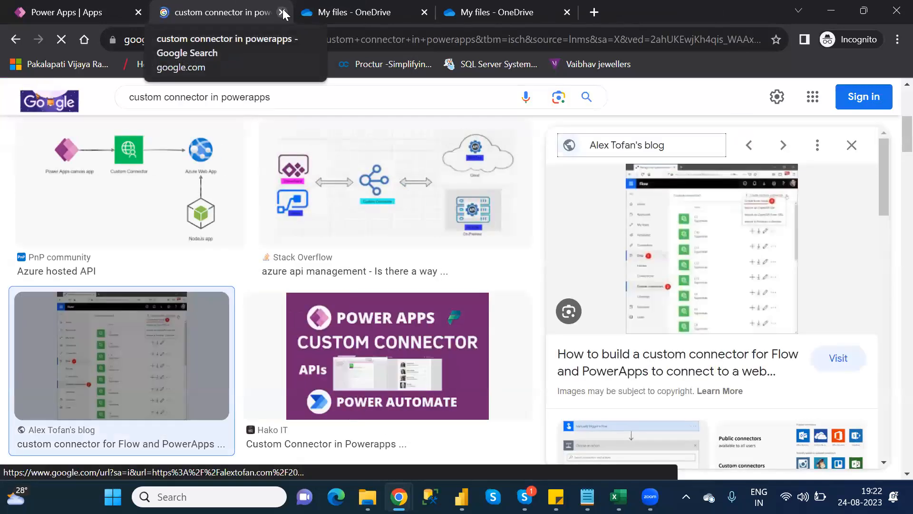
pyautogui.click(43, 13)
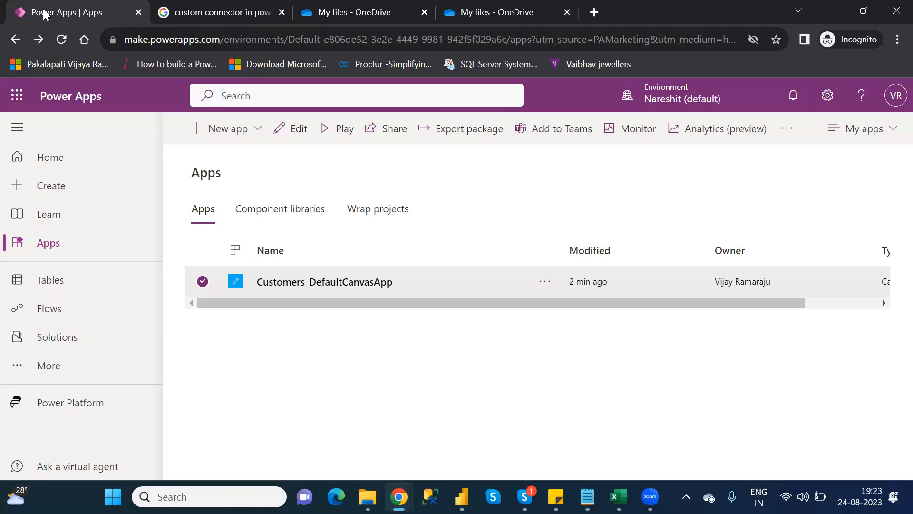
pyautogui.click(299, 139)
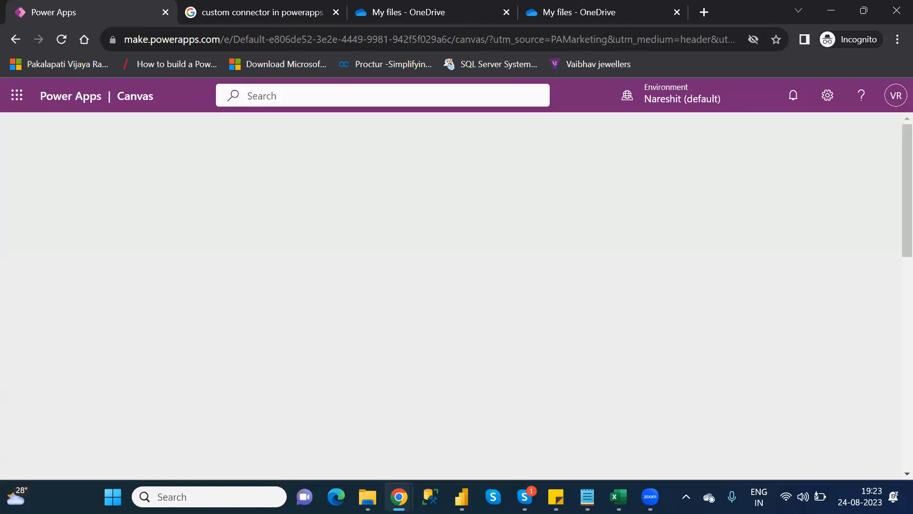
# Consult the Category_Wise_Functions notes, then skip the studio welcome dialog
pyautogui.moveTo(588, 497)
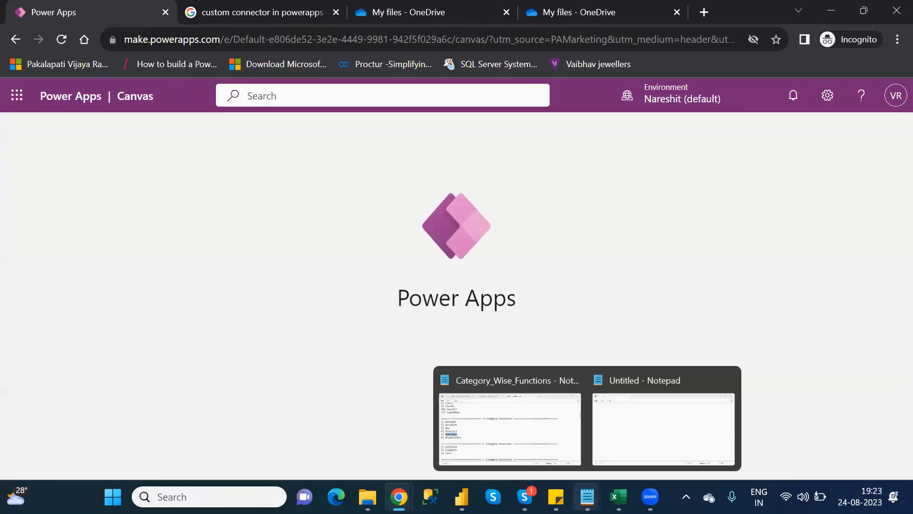
pyautogui.click(500, 414)
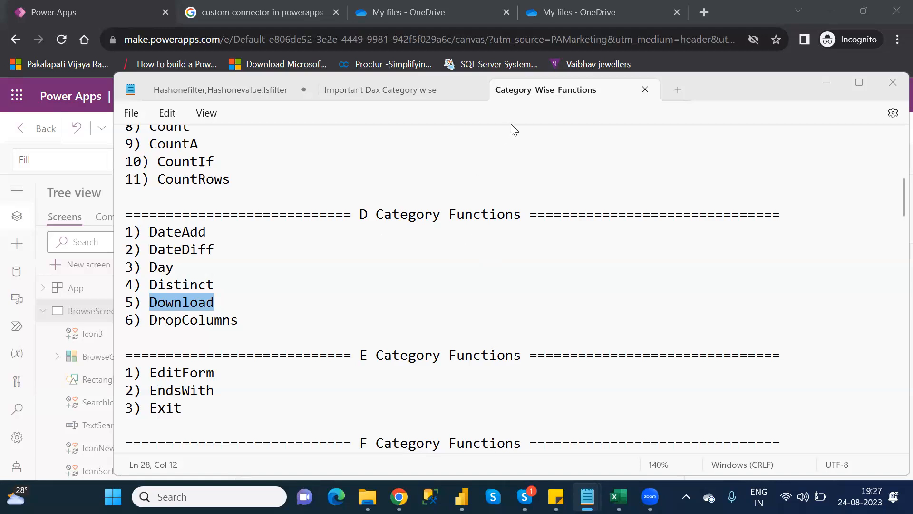
pyautogui.click(827, 84)
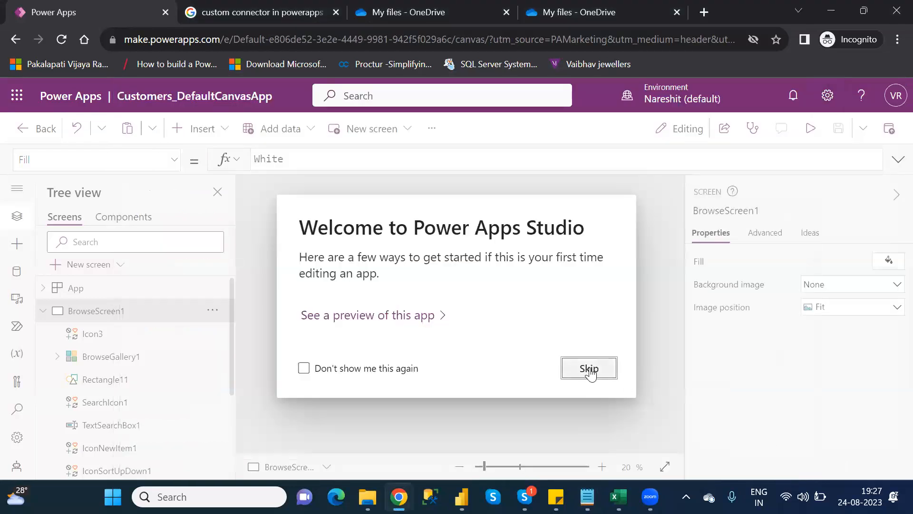
pyautogui.click(589, 369)
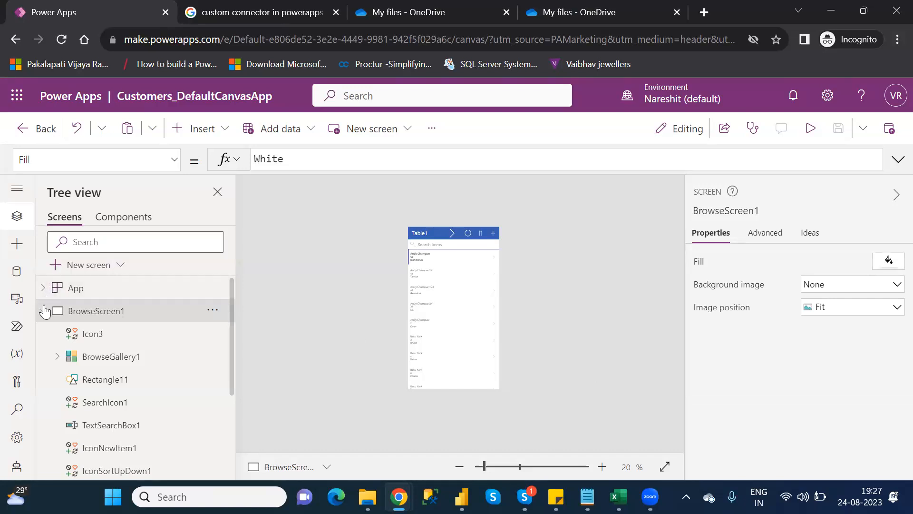
# Select Screen1 and highlight DropColumns in the Category_Wise_Functions notes as the next function
pyautogui.click(43, 311)
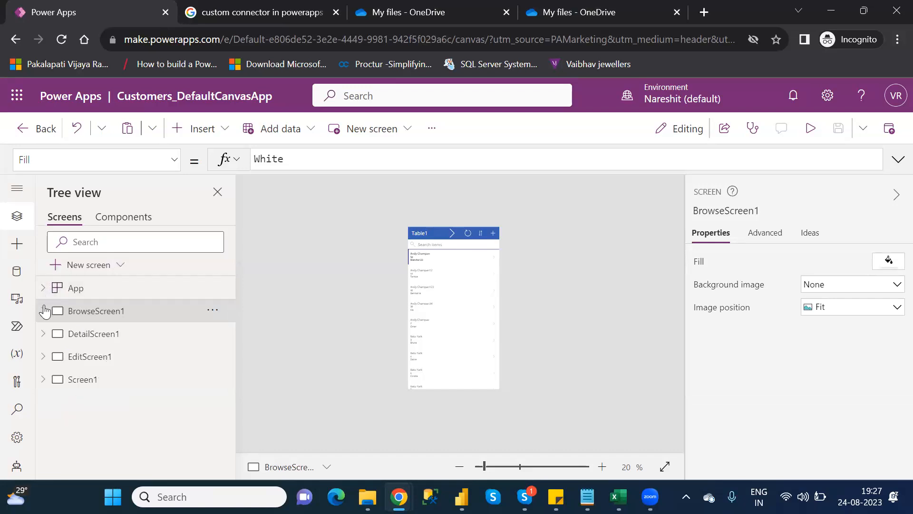
pyautogui.click(86, 383)
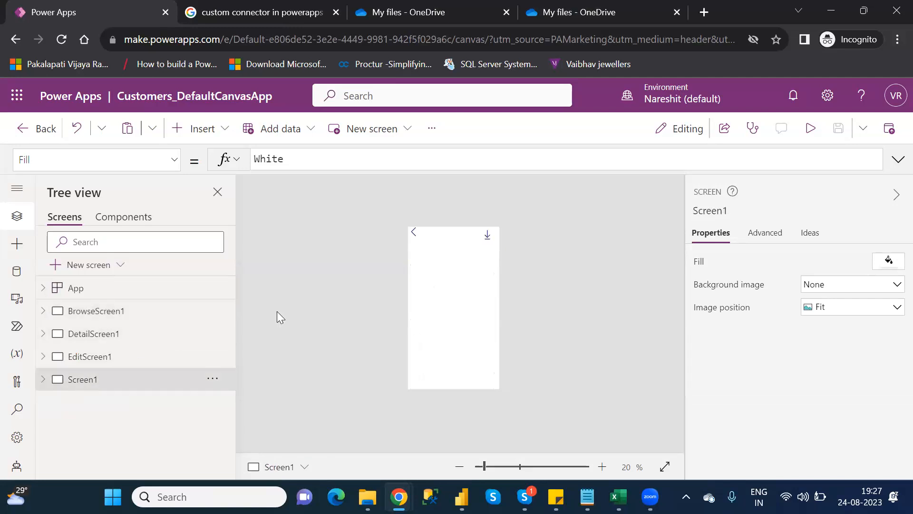
pyautogui.moveTo(587, 497)
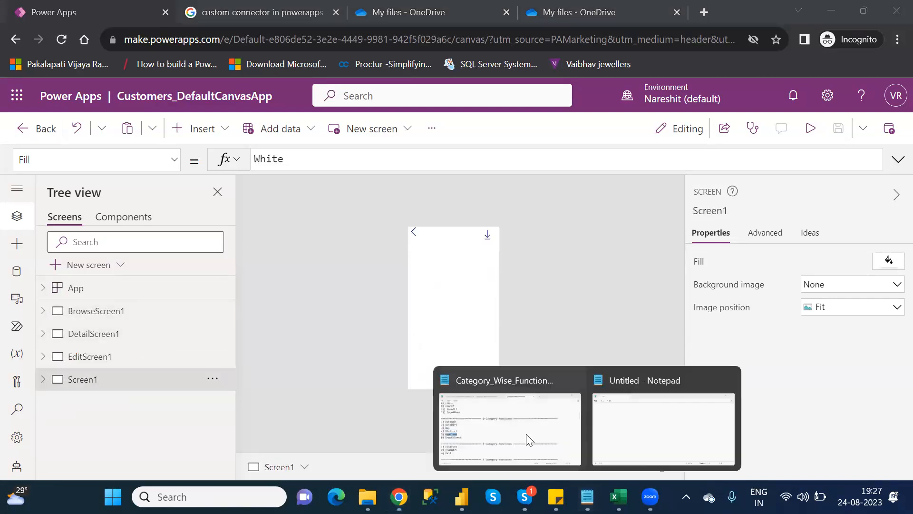
pyautogui.click(512, 430)
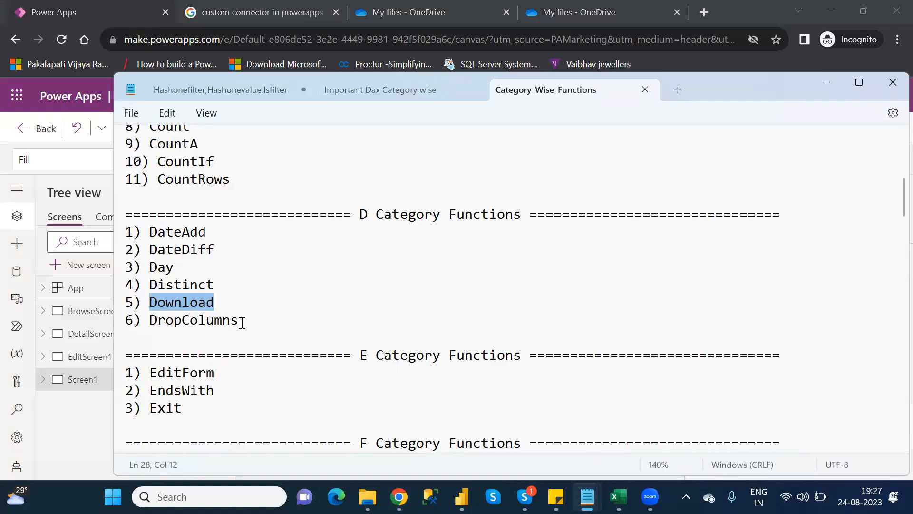
pyautogui.doubleClick(240, 321)
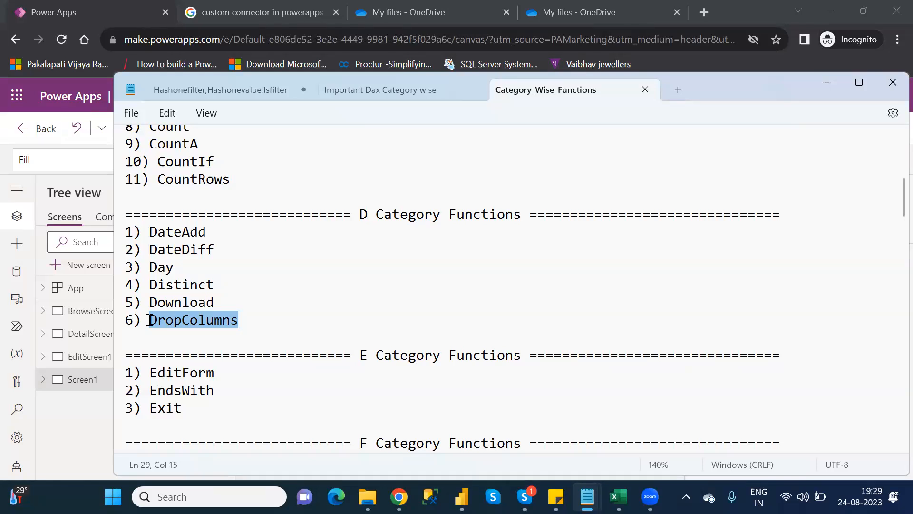
# Return to the Power Apps studio and insert a Data table (preview) control onto Screen1
pyautogui.hotkey('alt', 'Tab')
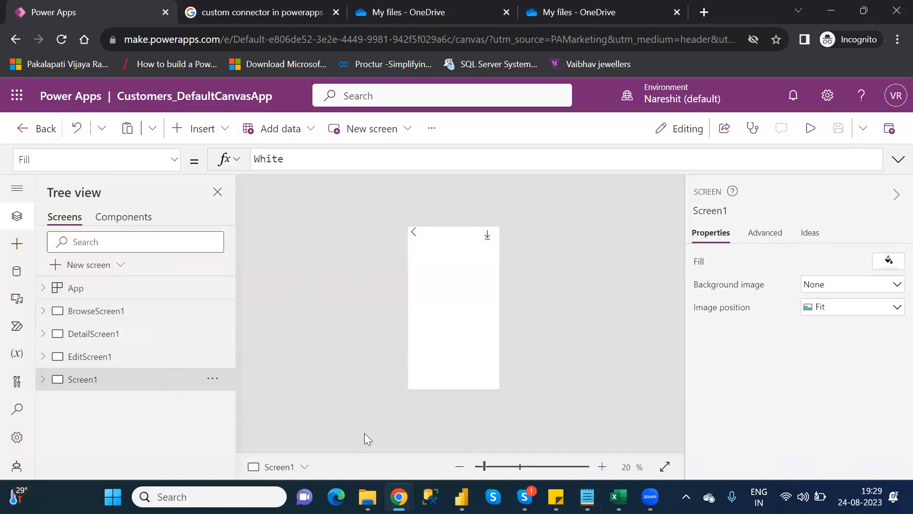
pyautogui.click(492, 467)
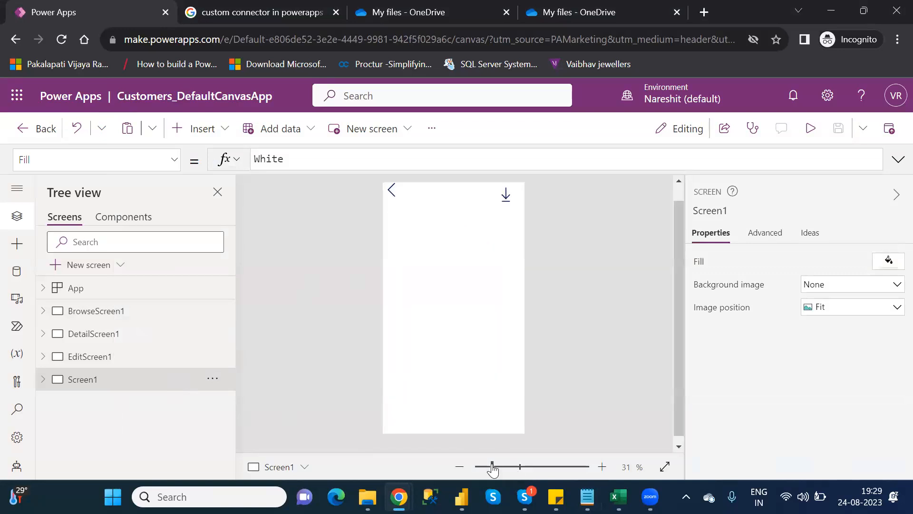
pyautogui.click(679, 195)
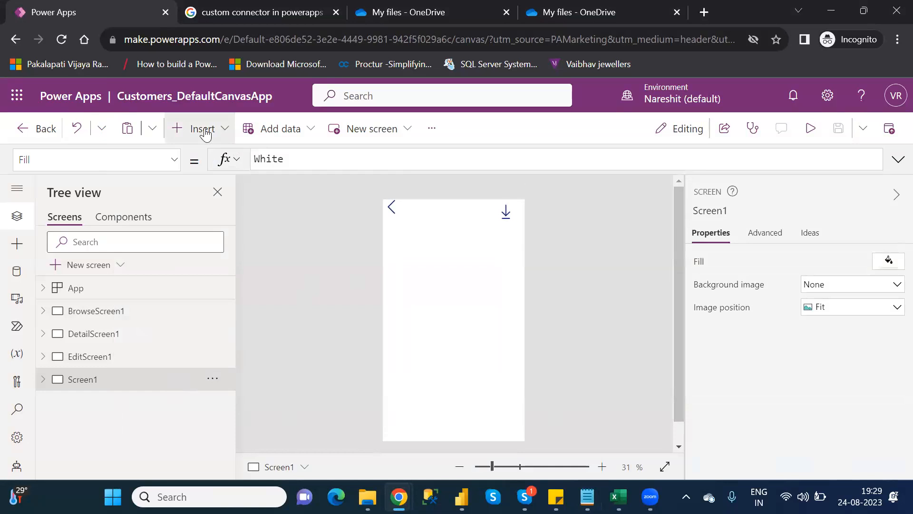
pyautogui.click(204, 132)
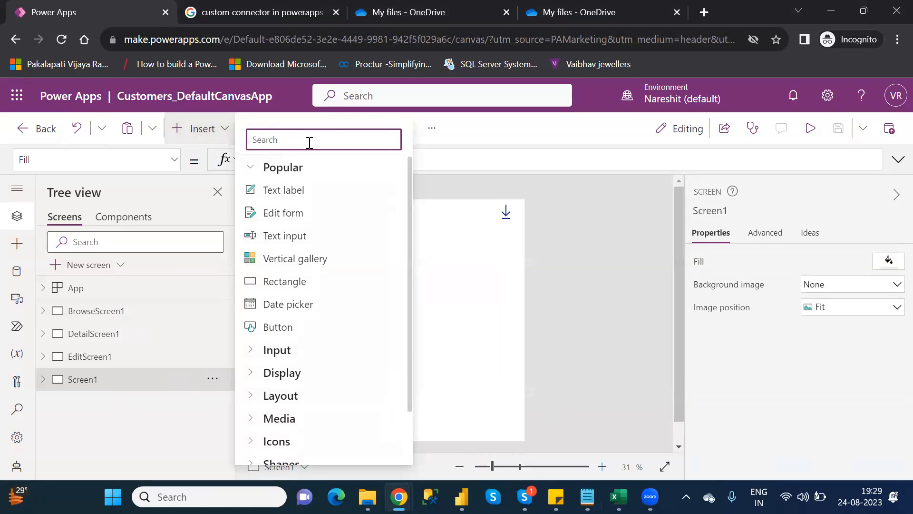
pyautogui.write('data')
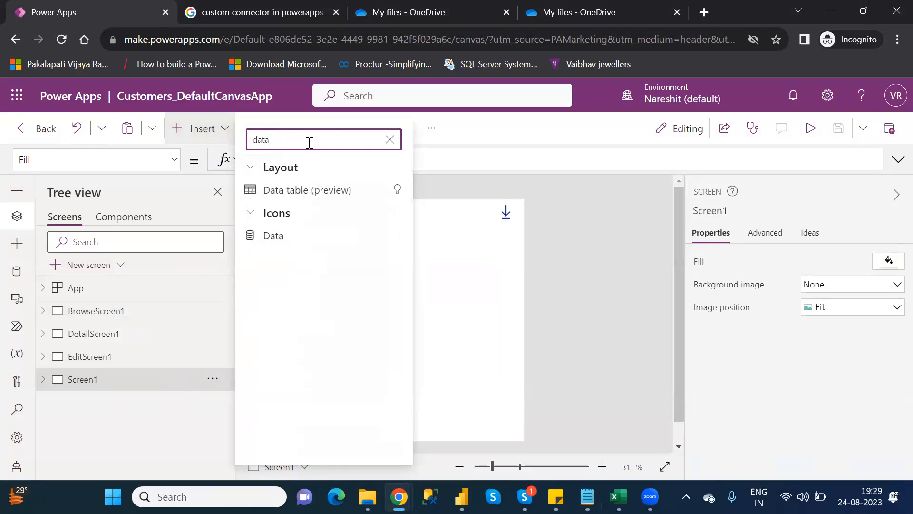
pyautogui.click(295, 190)
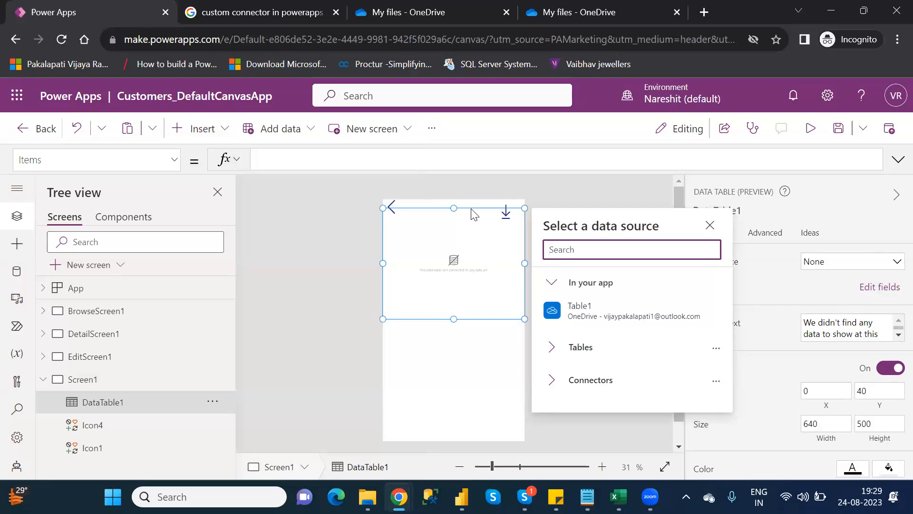
# Move the data table below the icons to about Y 198 and set its data source to Table1
pyautogui.click(474, 224)
pyautogui.moveTo(471, 243); pyautogui.dragTo(471, 243)
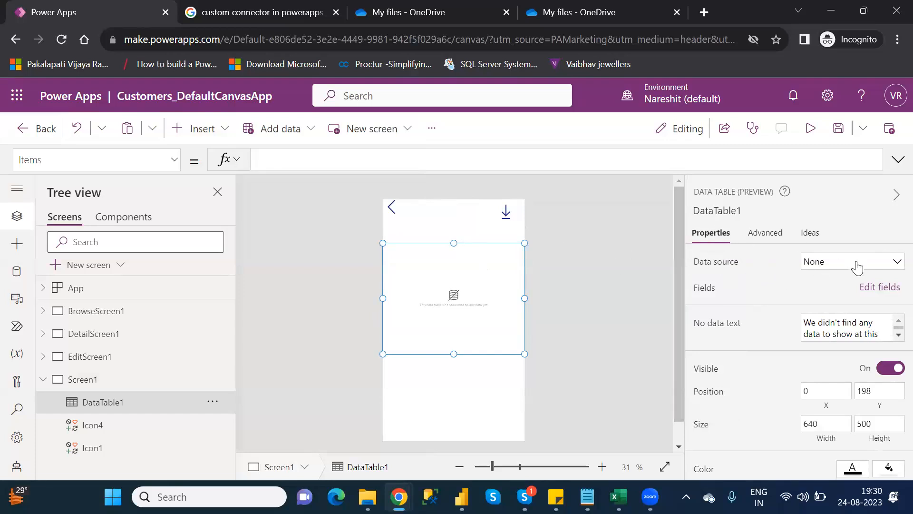
pyautogui.click(856, 266)
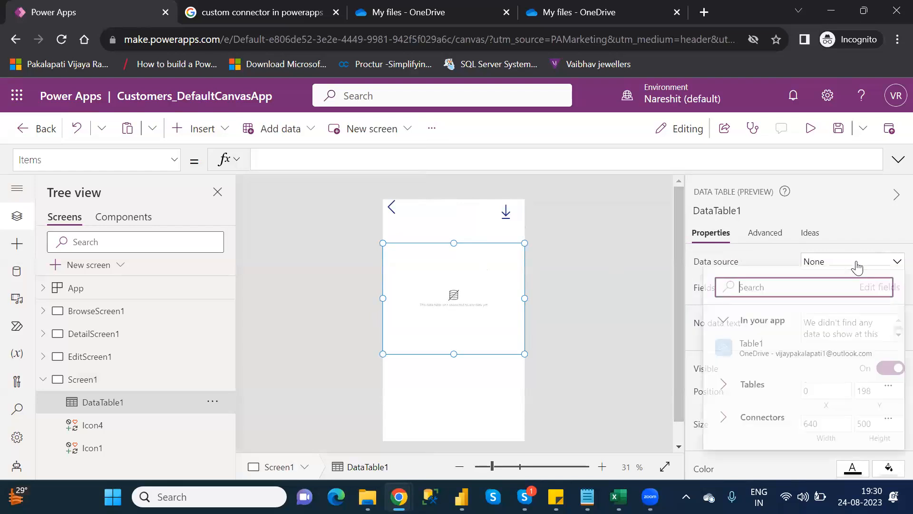
pyautogui.click(784, 349)
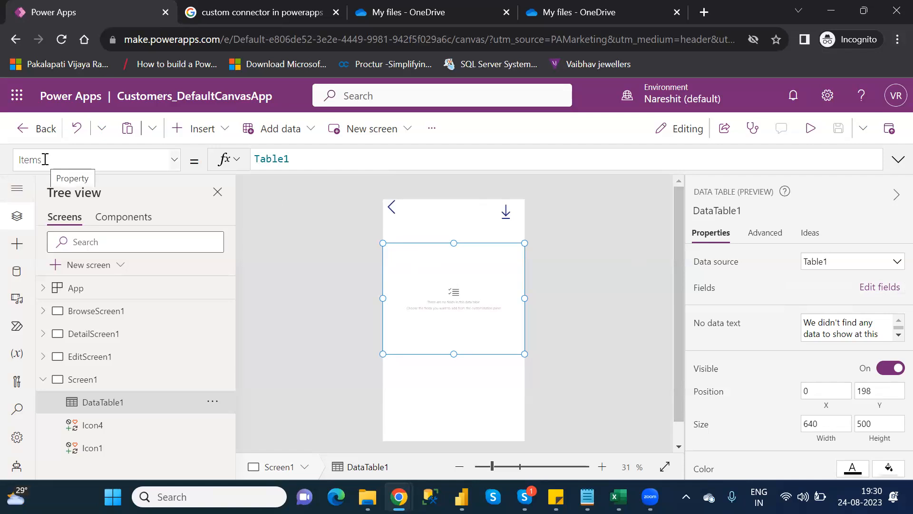
# Set the data table's Items formula to DropColumns(Table1,"AgentName","CustomerNumber")
pyautogui.click(256, 159)
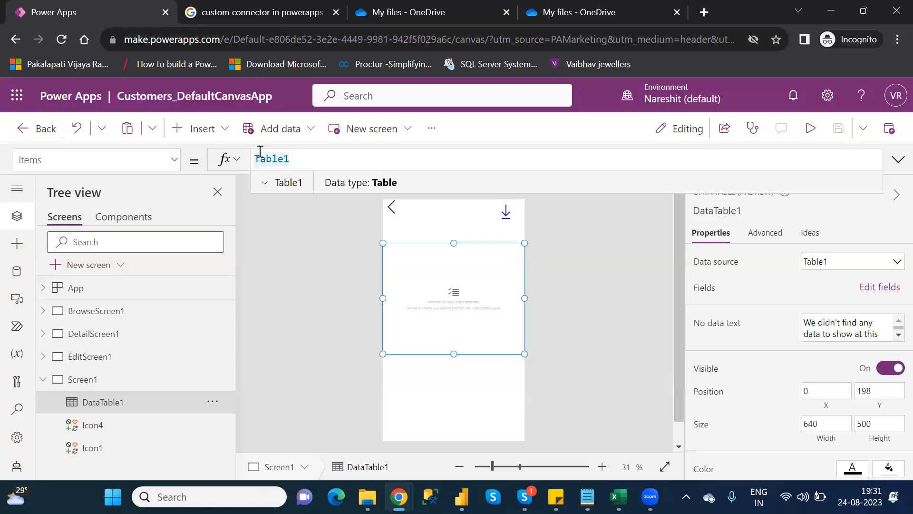
pyautogui.write('r')
pyautogui.press('BackSpace')
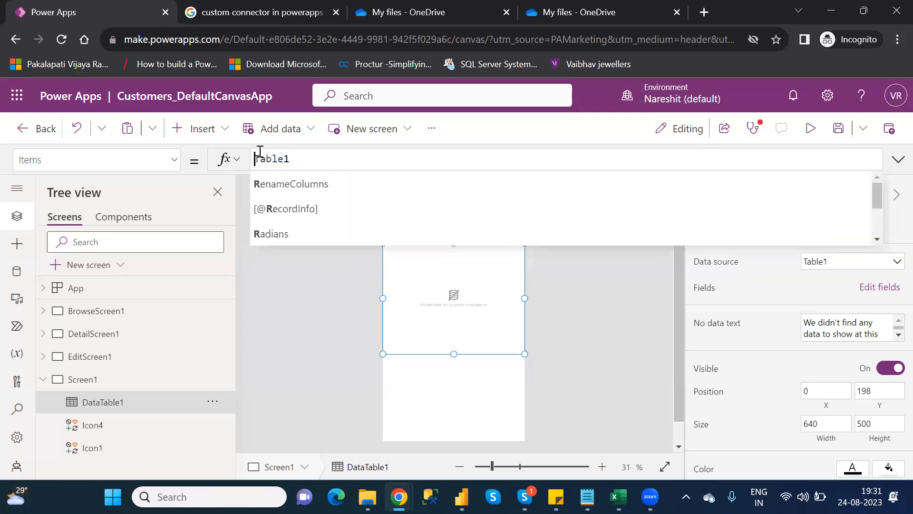
pyautogui.write('drop')
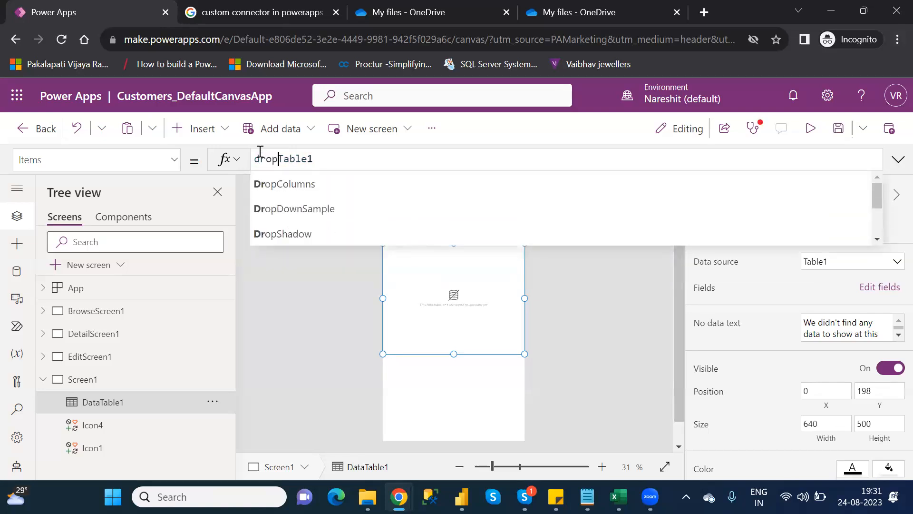
pyautogui.press('Tab')
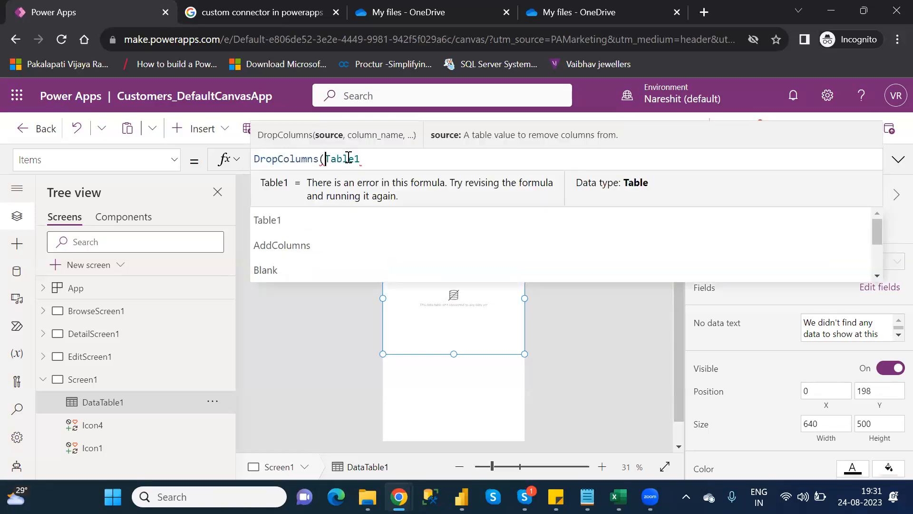
pyautogui.click(370, 158)
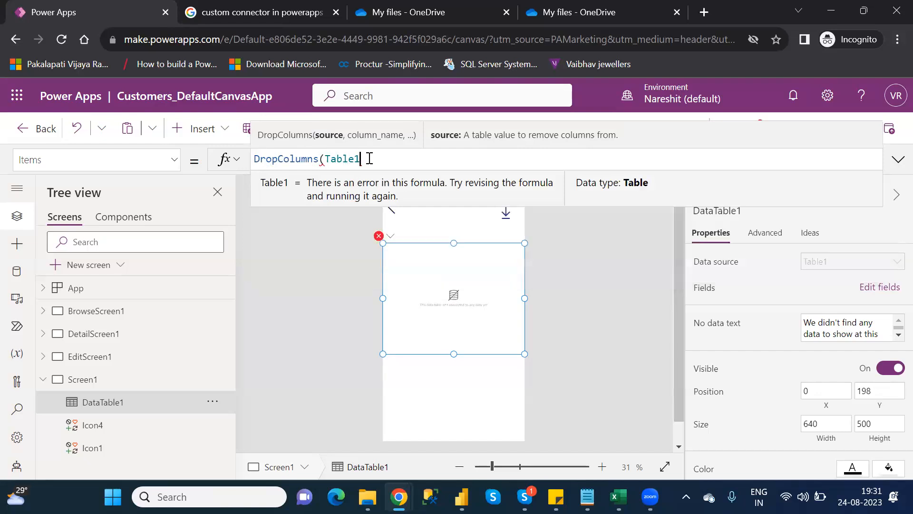
pyautogui.write(',')
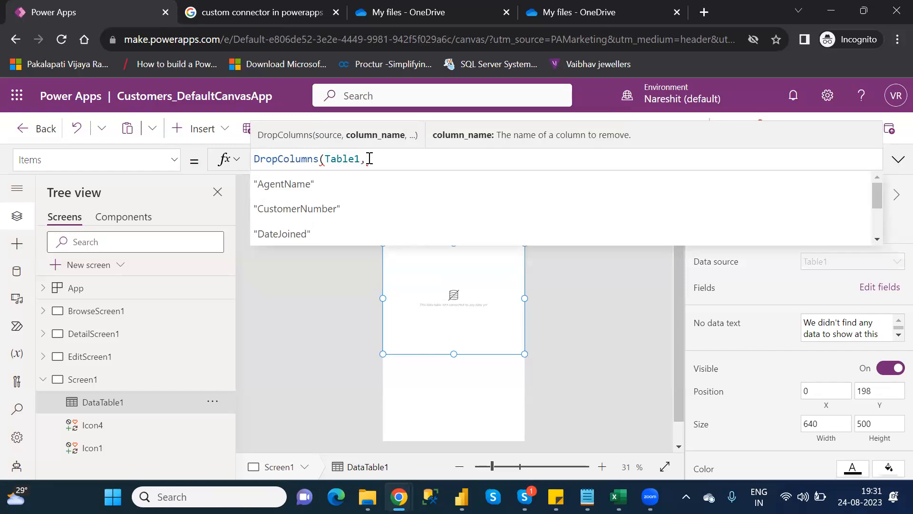
pyautogui.press('Down')
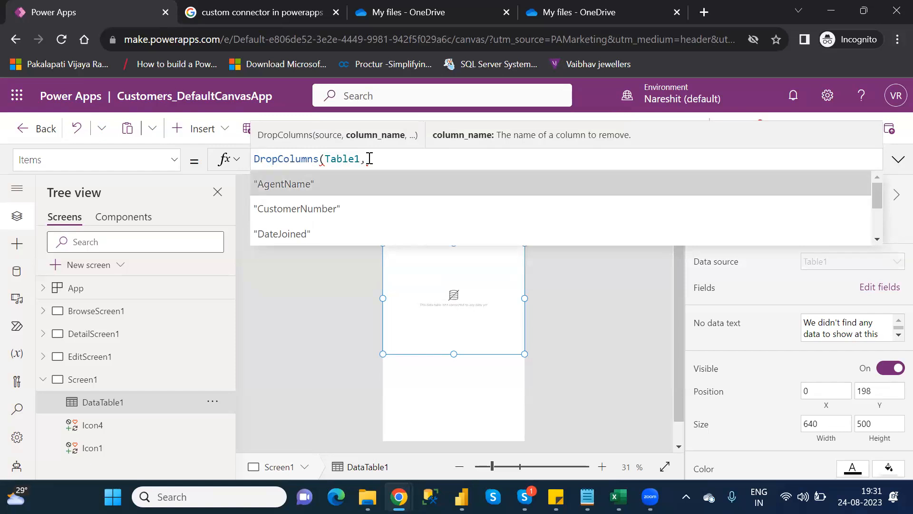
pyautogui.press('Tab')
pyautogui.write(',')
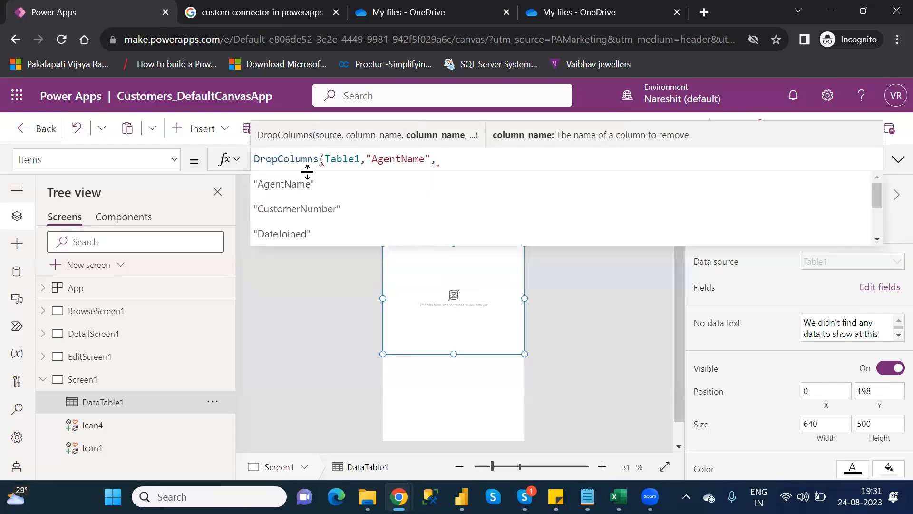
pyautogui.click(280, 214)
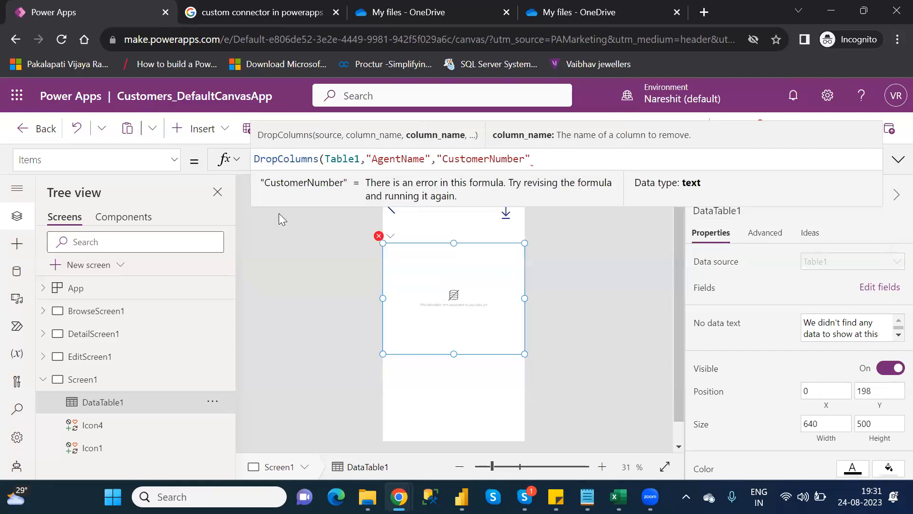
pyautogui.write(',')
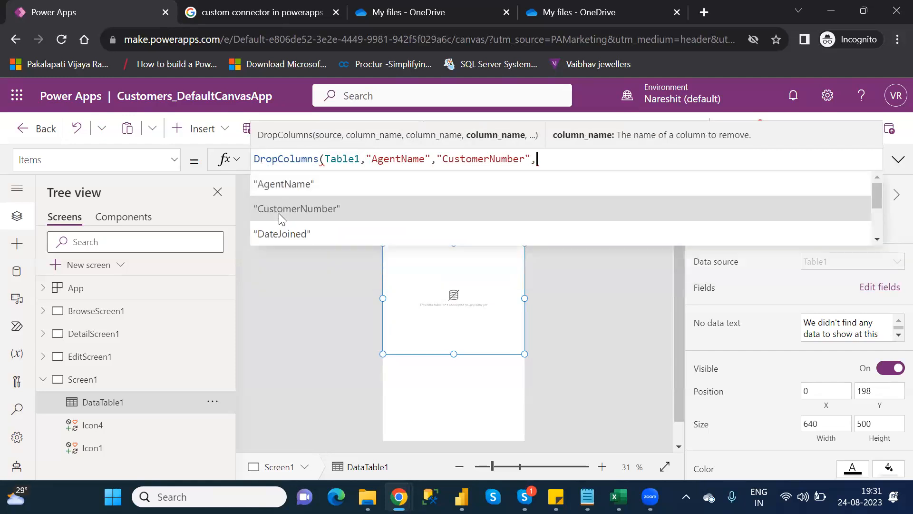
pyautogui.press('BackSpace')
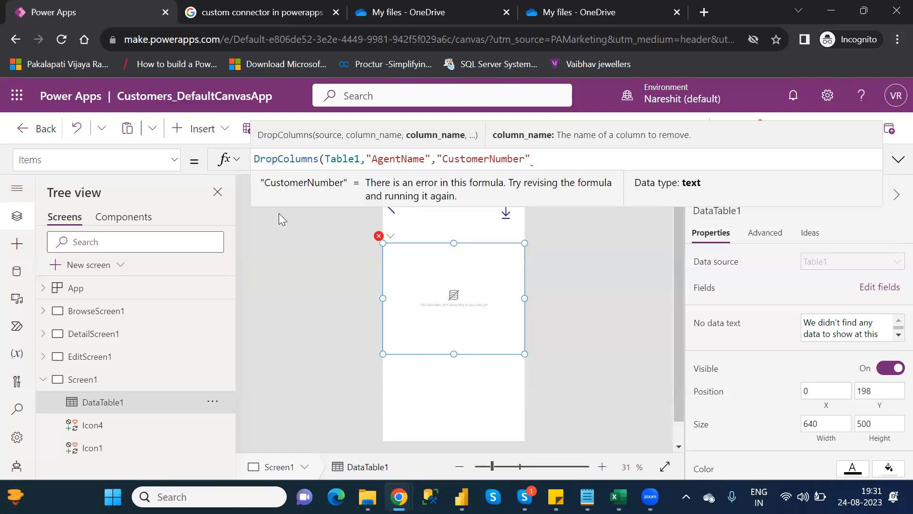
pyautogui.write(')')
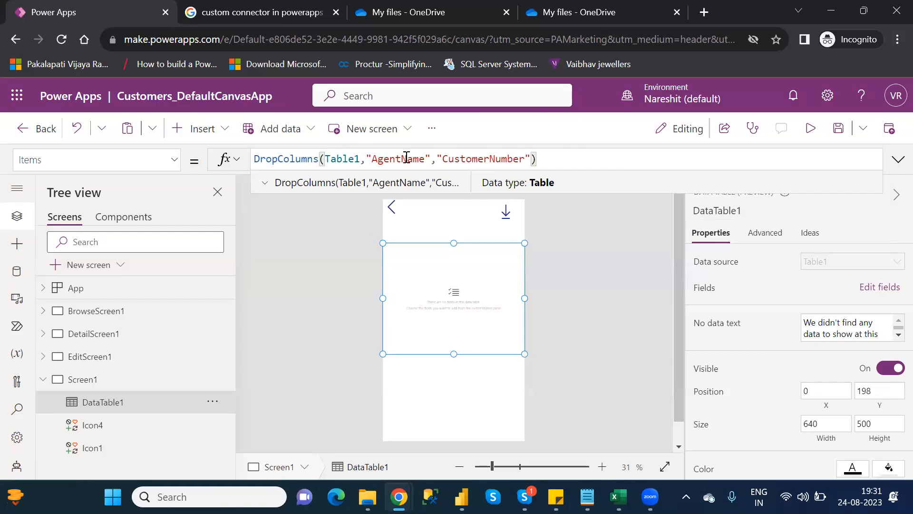
# Add the FirstName, LastName, Location and PassportNumber fields to the data table and close the fields pane
pyautogui.click(879, 287)
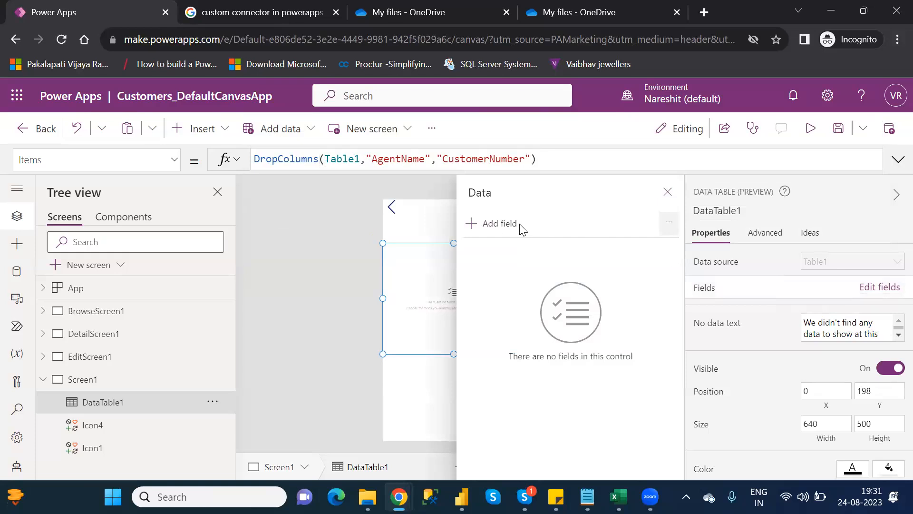
pyautogui.click(508, 228)
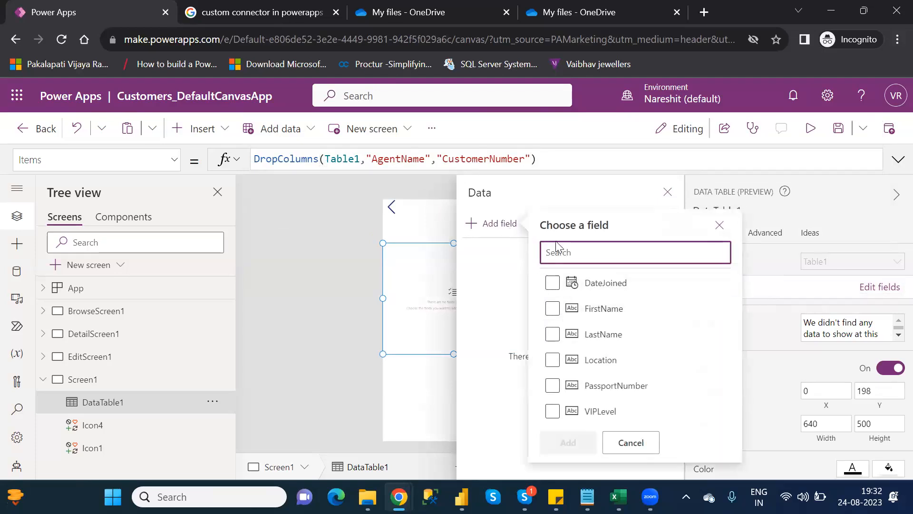
pyautogui.write('age')
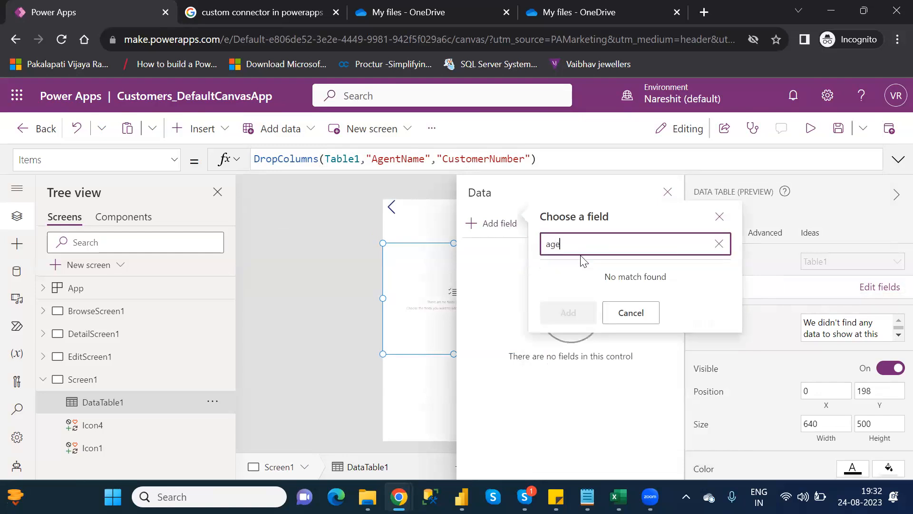
pyautogui.press('BackSpace')
pyautogui.press('BackSpace')
pyautogui.press('BackSpace')
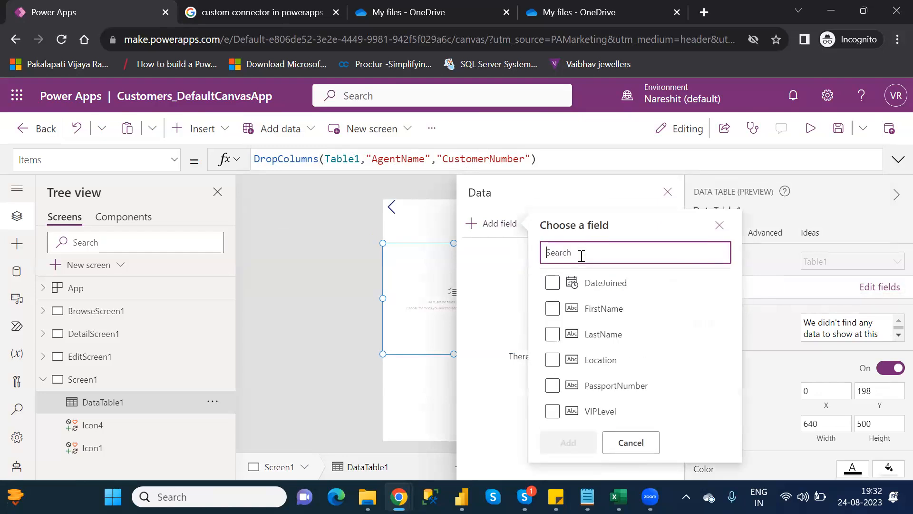
pyautogui.write('cus')
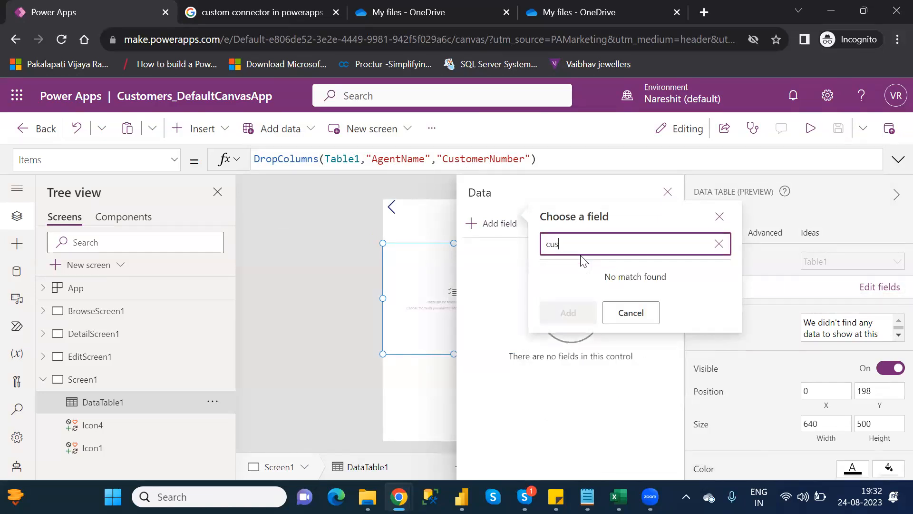
pyautogui.press('BackSpace')
pyautogui.press('BackSpace')
pyautogui.press('BackSpace')
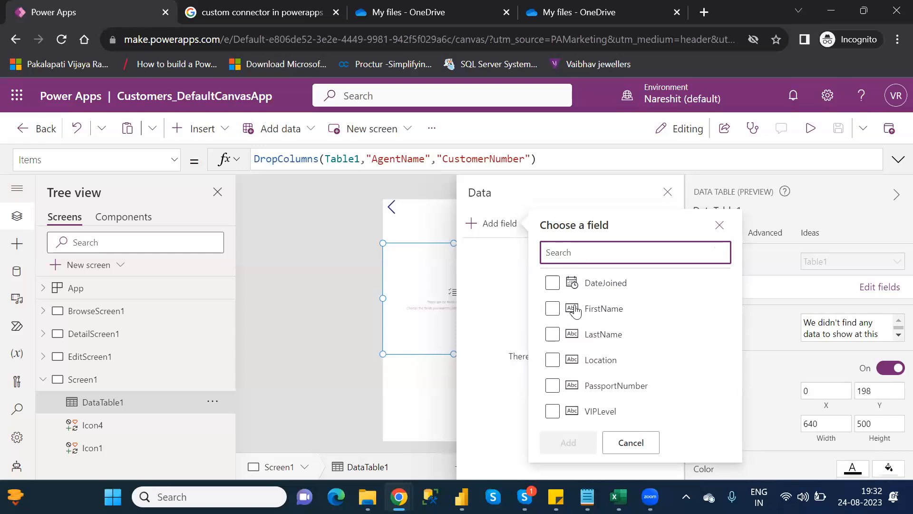
pyautogui.click(553, 309)
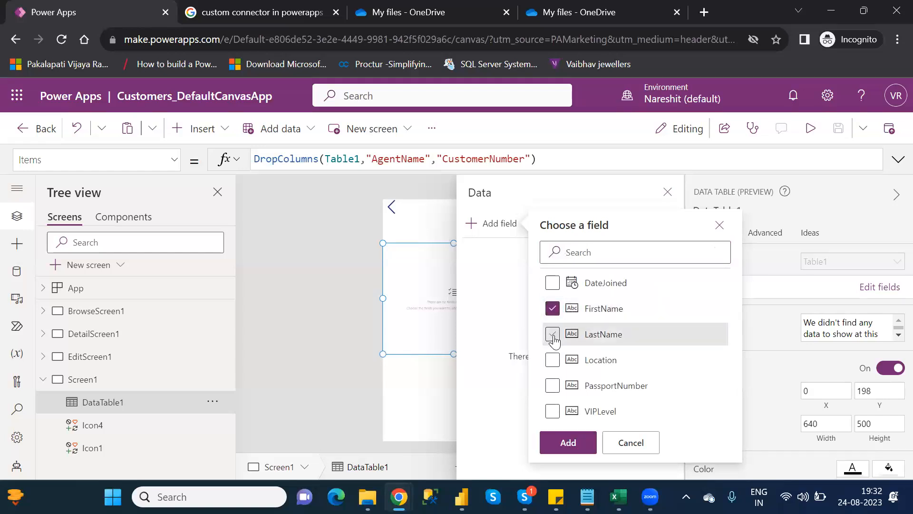
pyautogui.click(553, 336)
pyautogui.click(552, 365)
pyautogui.click(554, 386)
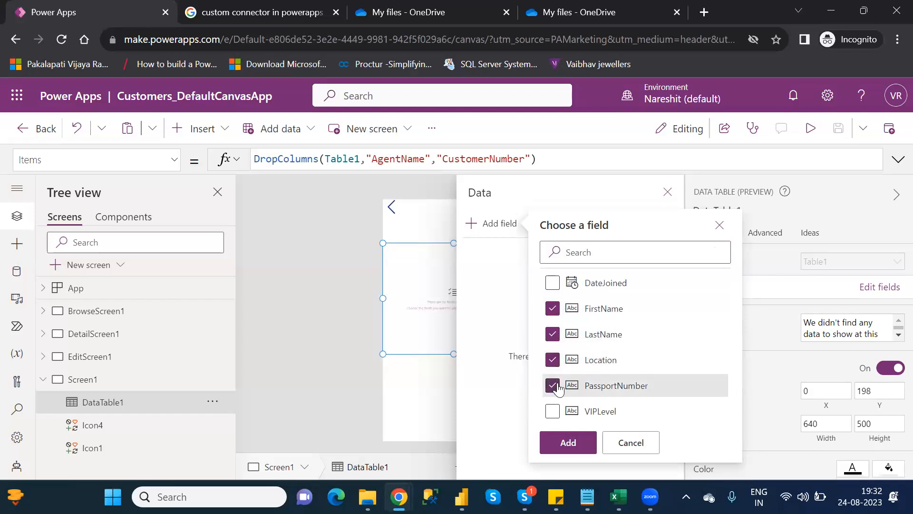
pyautogui.click(571, 442)
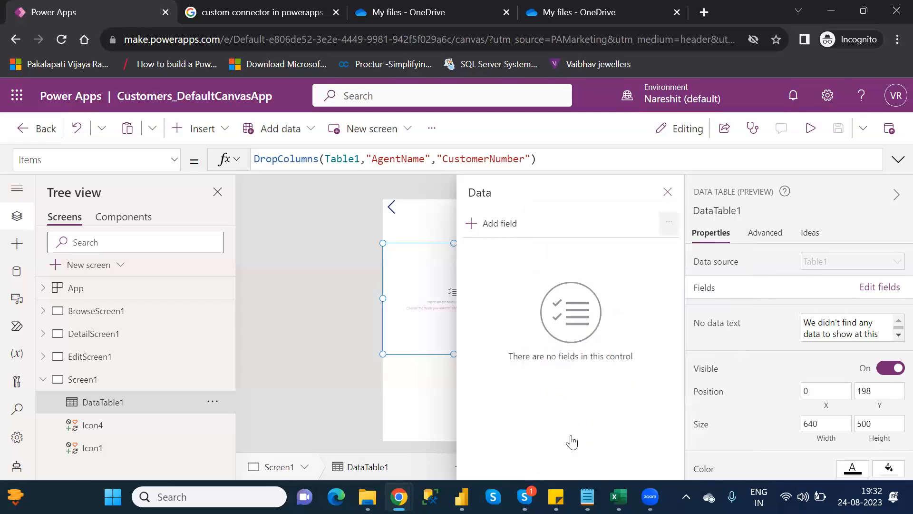
pyautogui.click(668, 191)
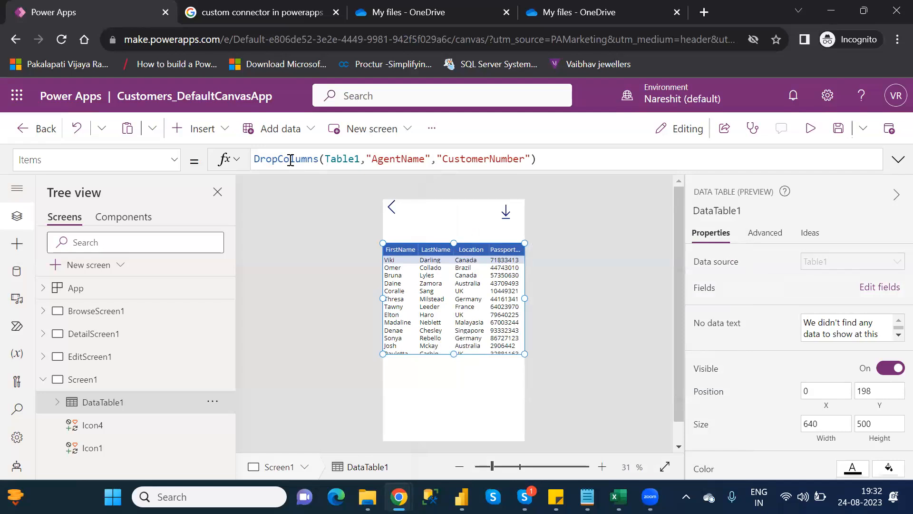
# Highlight the dropped column names in the formula, then scroll the Category_Wise_Functions notes to the E and F categories
pyautogui.moveTo(367, 158); pyautogui.dragTo(532, 159)
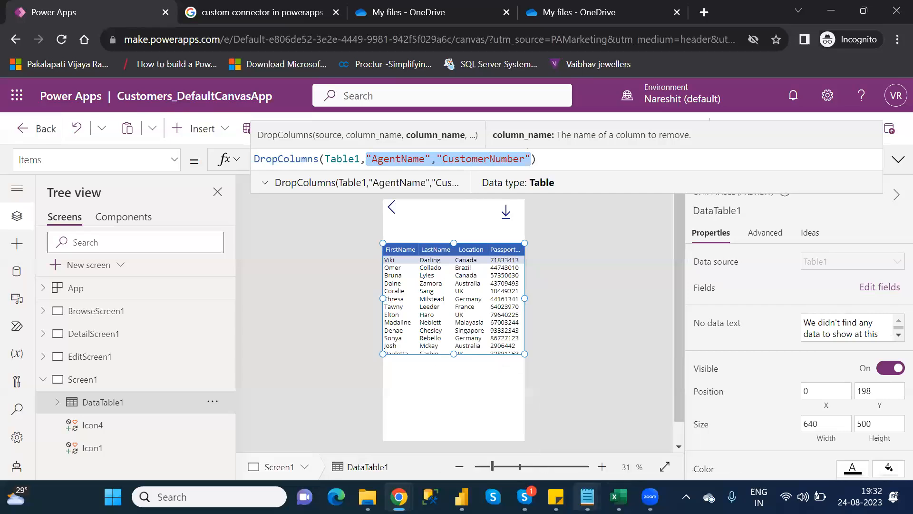
pyautogui.moveTo(587, 497)
pyautogui.click(491, 408)
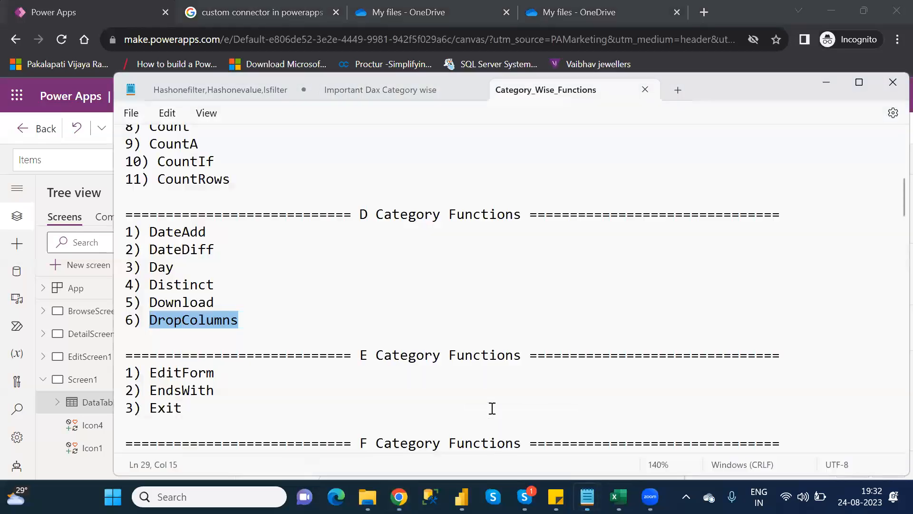
pyautogui.press('Down')
pyautogui.press('Down')
pyautogui.press('Down')
pyautogui.press('Down')
pyautogui.press('Down')
pyautogui.press('Down')
pyautogui.press('Down')
pyautogui.press('Down')
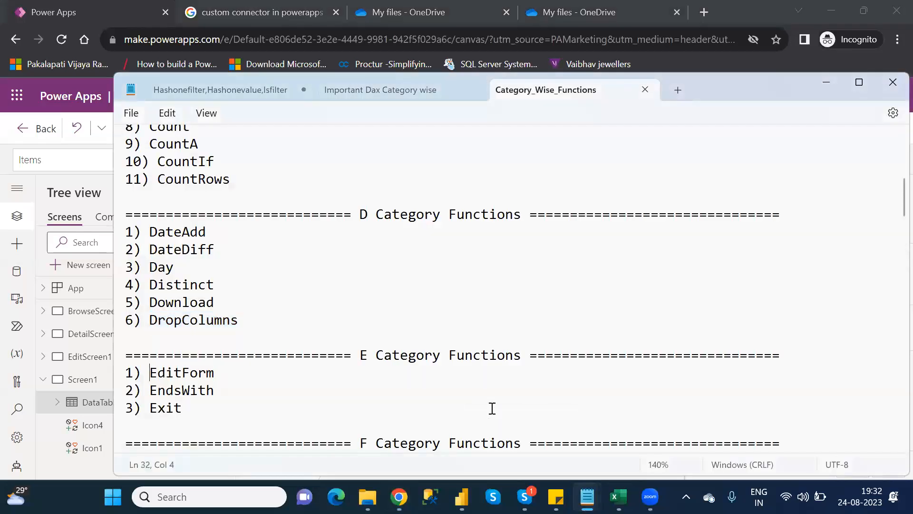
pyautogui.press('Down')
pyautogui.press('Down')
pyautogui.press('Down')
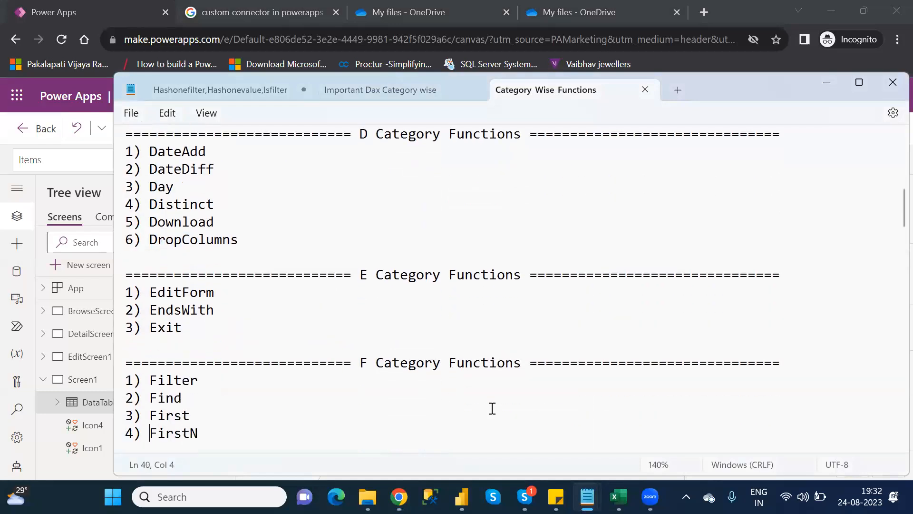
# Switch back to the browser and open google.com in the second tab
pyautogui.hotkey('alt', 'Tab')
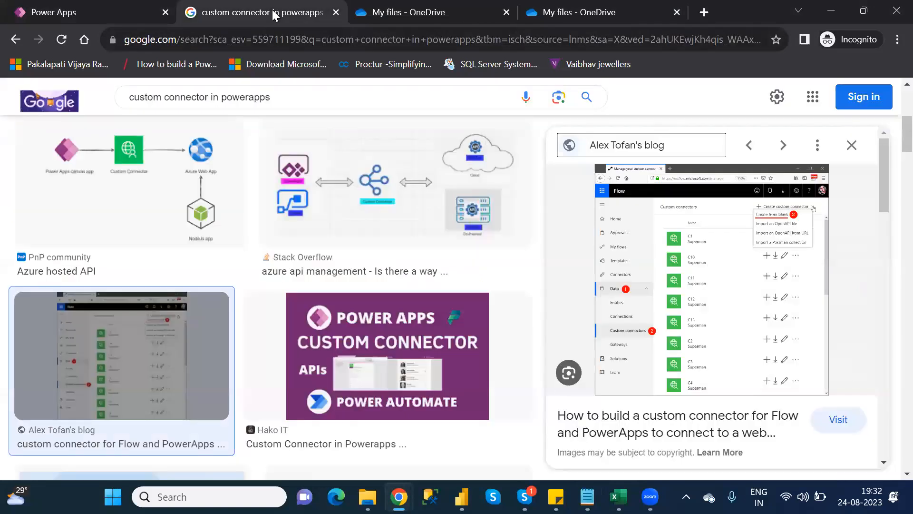
pyautogui.click(275, 14)
pyautogui.click(271, 44)
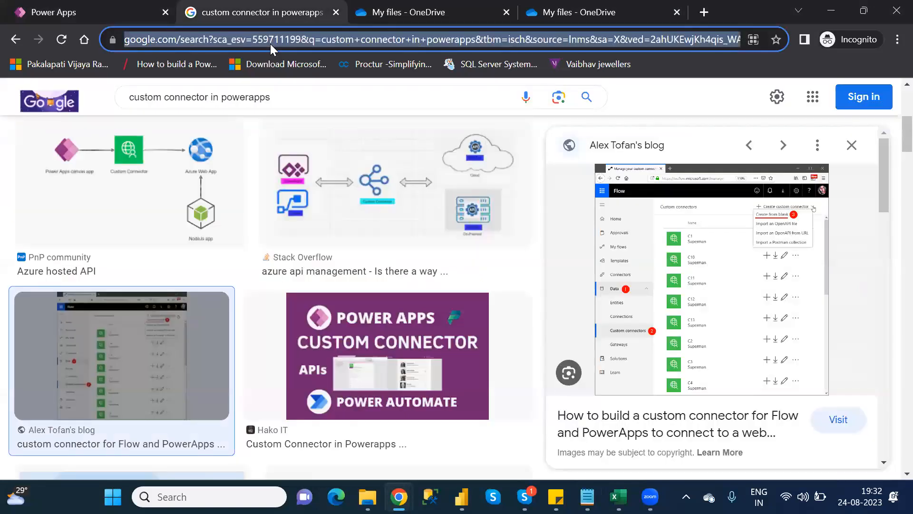
pyautogui.write('go')
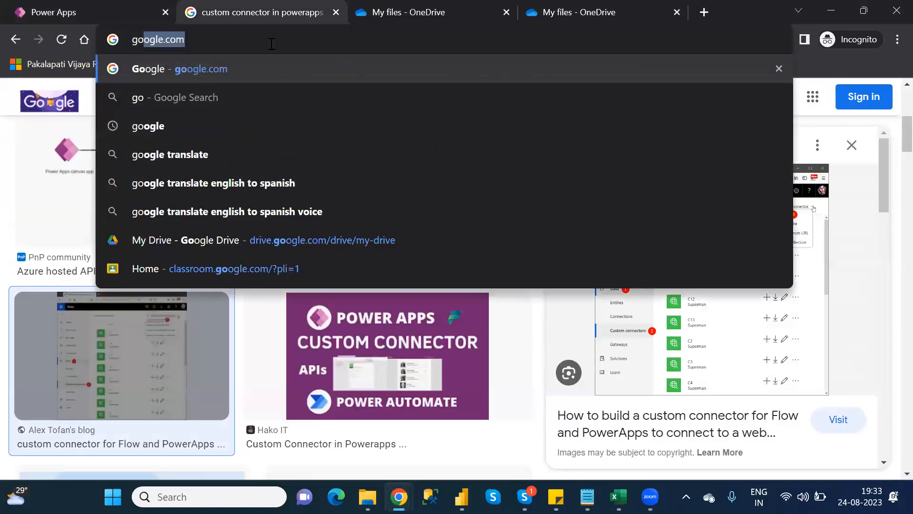
pyautogui.press('Return')
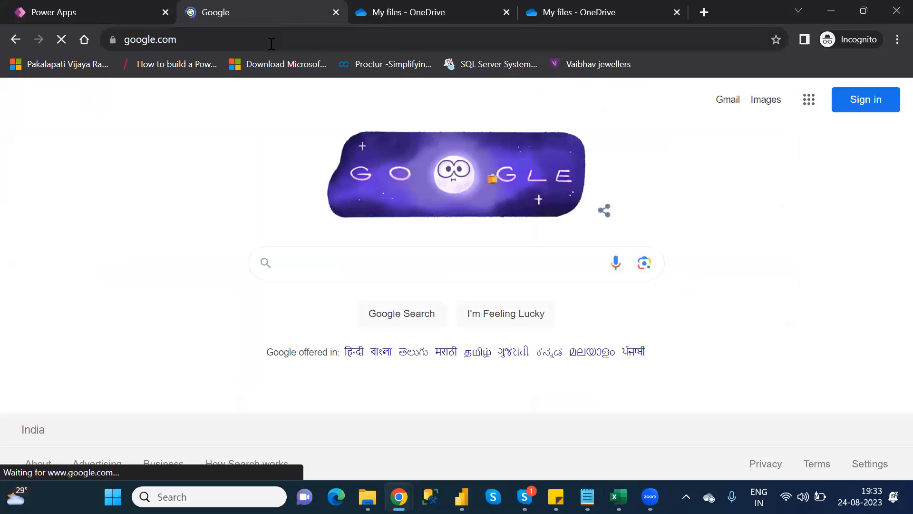
# Search Google for "power app functions" and open the Power Fx formula reference for Power Apps
pyautogui.write('power')
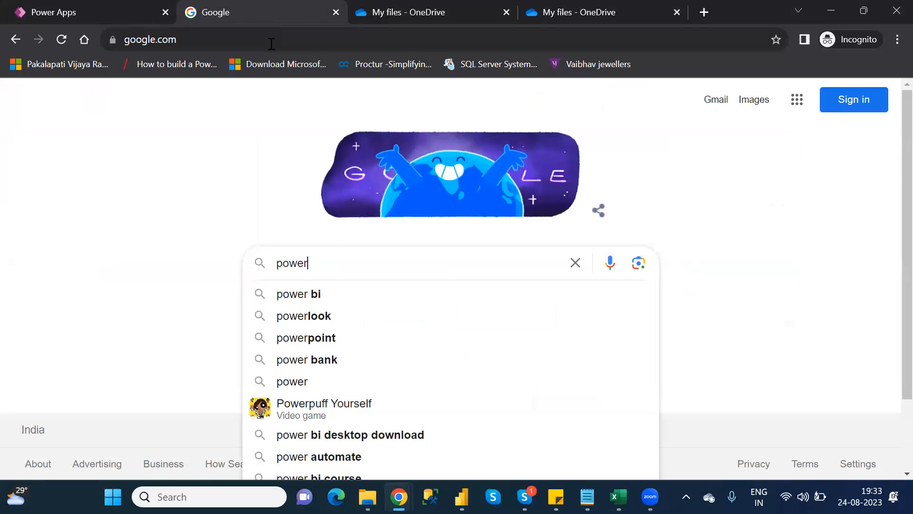
pyautogui.write('app function')
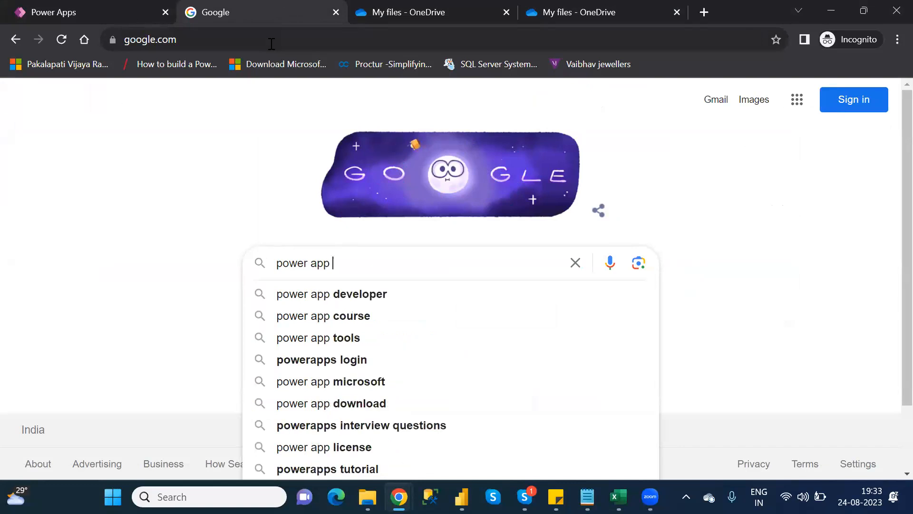
pyautogui.write('s')
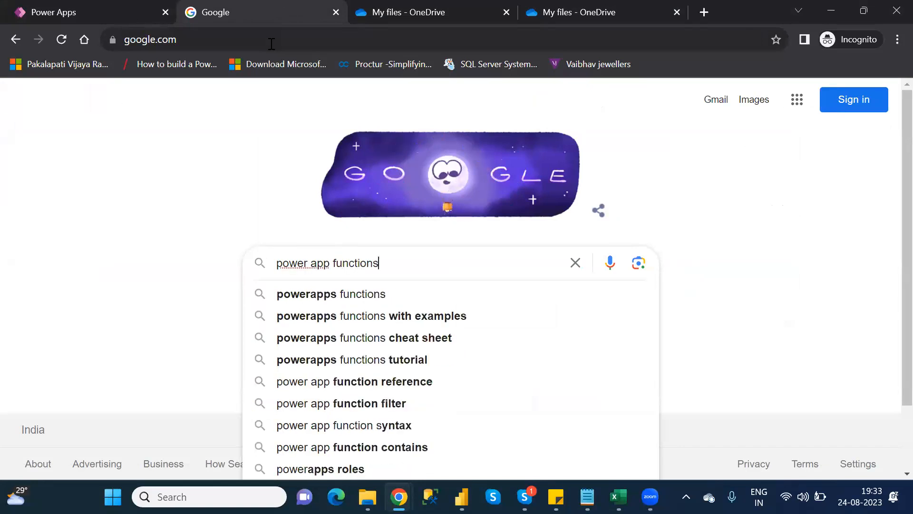
pyautogui.press('Return')
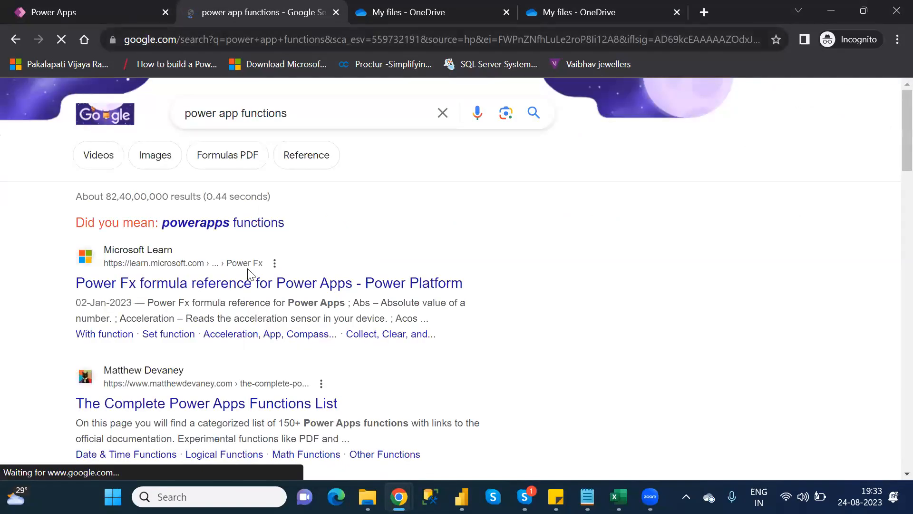
pyautogui.click(265, 292)
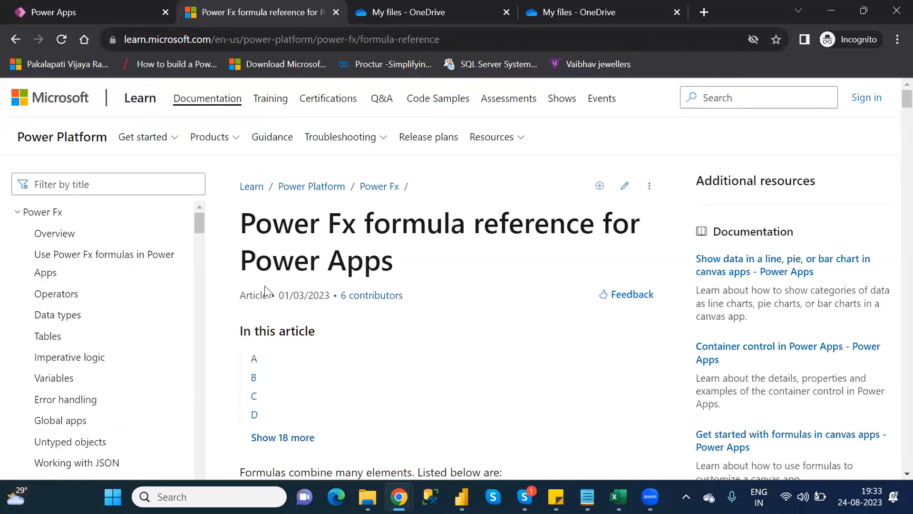
# Scroll through the formula reference's D and E function lists, comparing them with the category notes
pyautogui.scroll(-8, 265, 291)
pyautogui.scroll(-9, 266, 287)
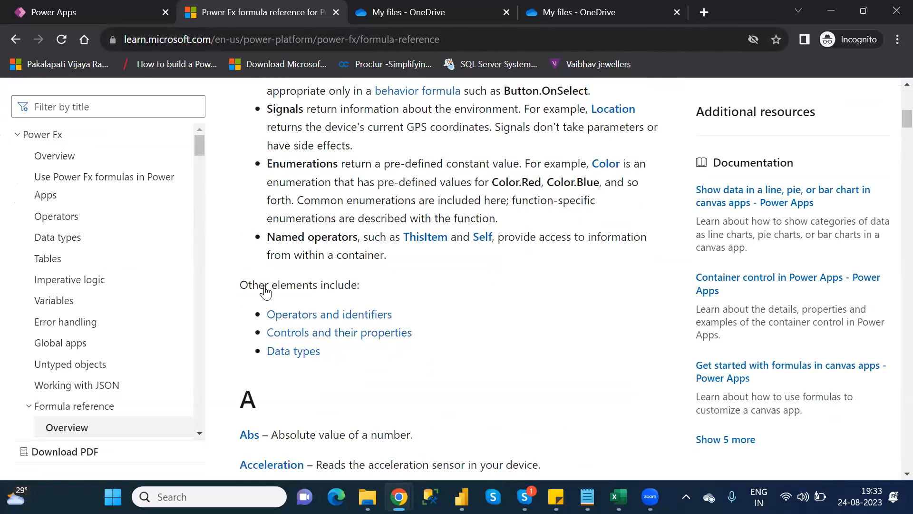
pyautogui.scroll(-7, 266, 287)
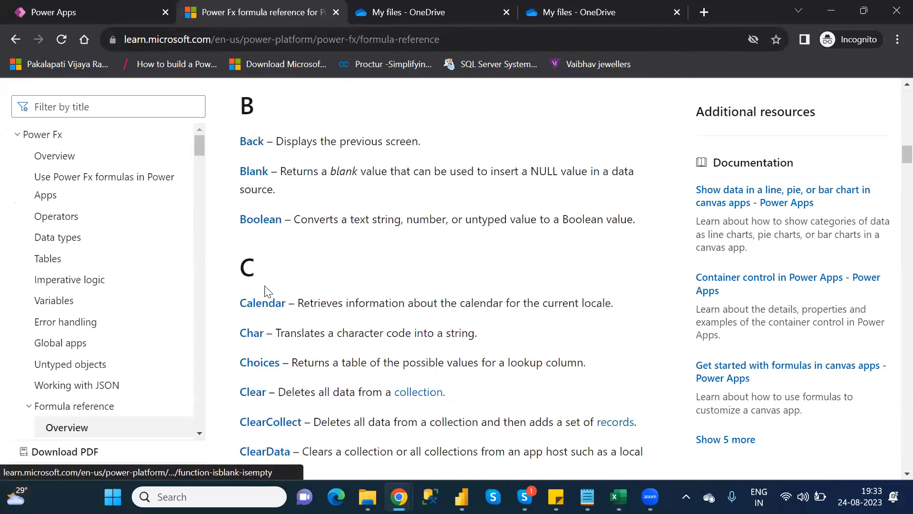
pyautogui.scroll(-12, 265, 291)
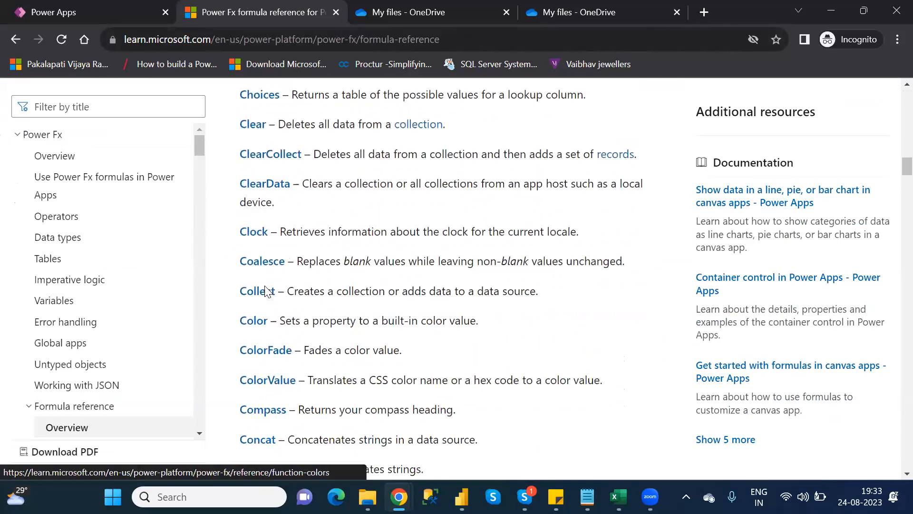
pyautogui.scroll(-9, 265, 291)
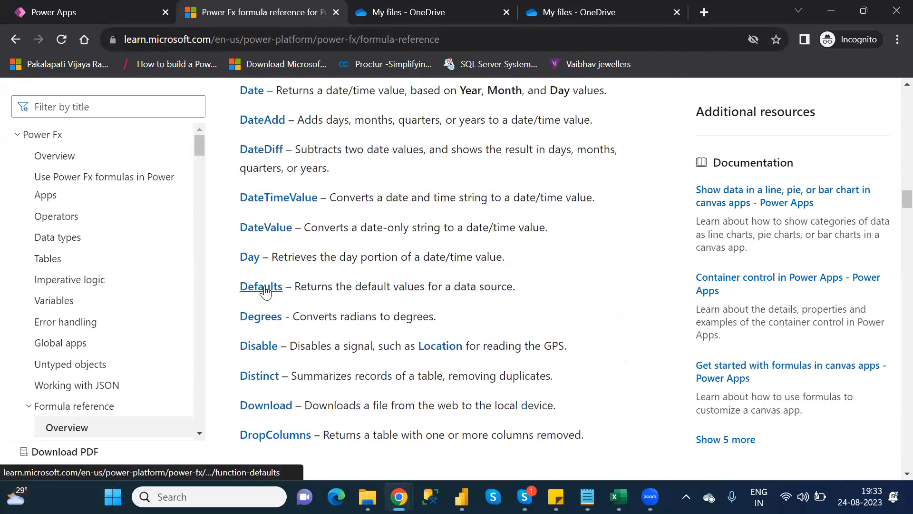
pyautogui.scroll(4, 266, 291)
pyautogui.scroll(2, 266, 291)
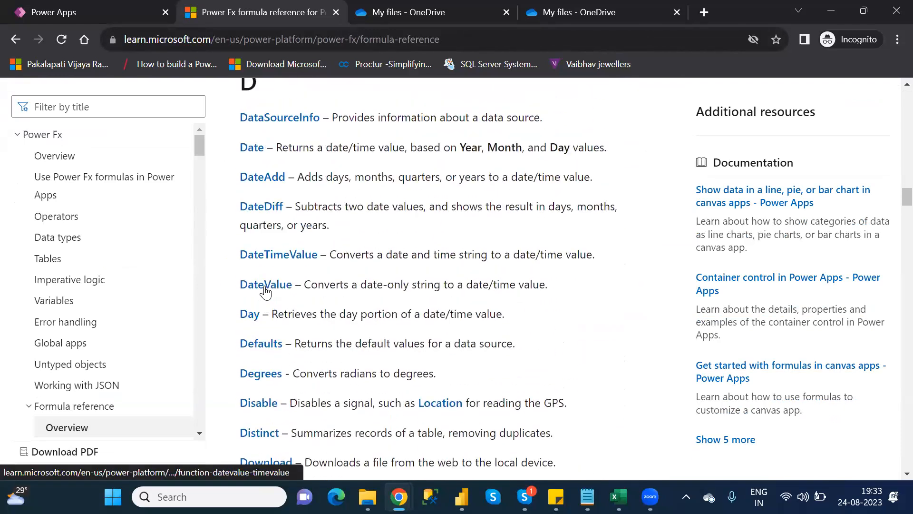
pyautogui.scroll(-1, 266, 291)
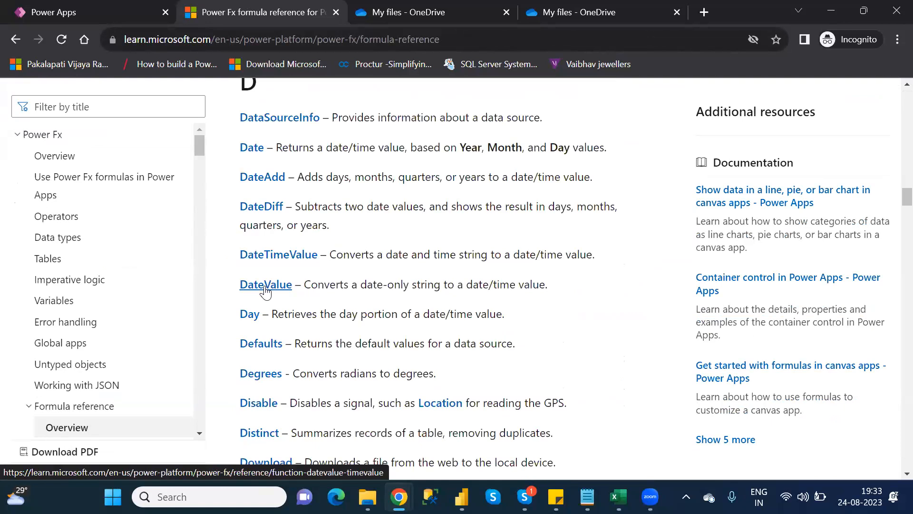
pyautogui.hotkey('alt', 'Tab')
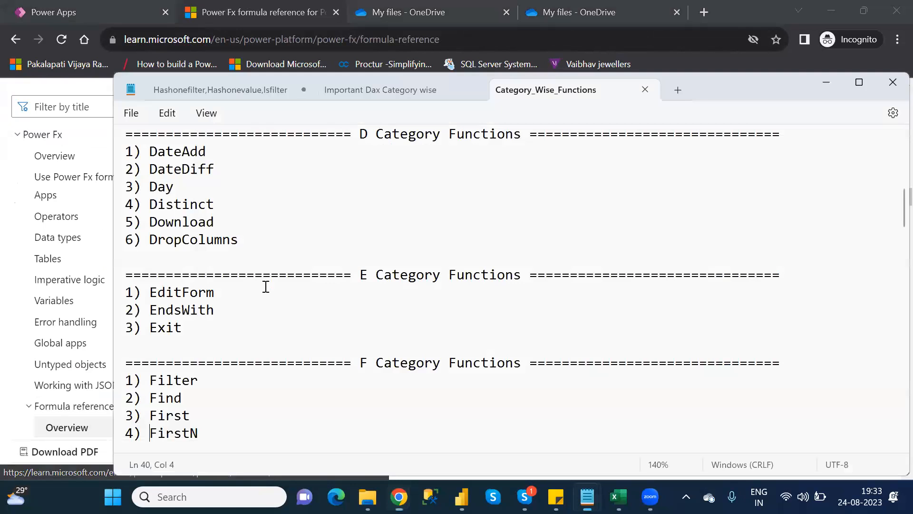
pyautogui.hotkey('alt', 'Tab')
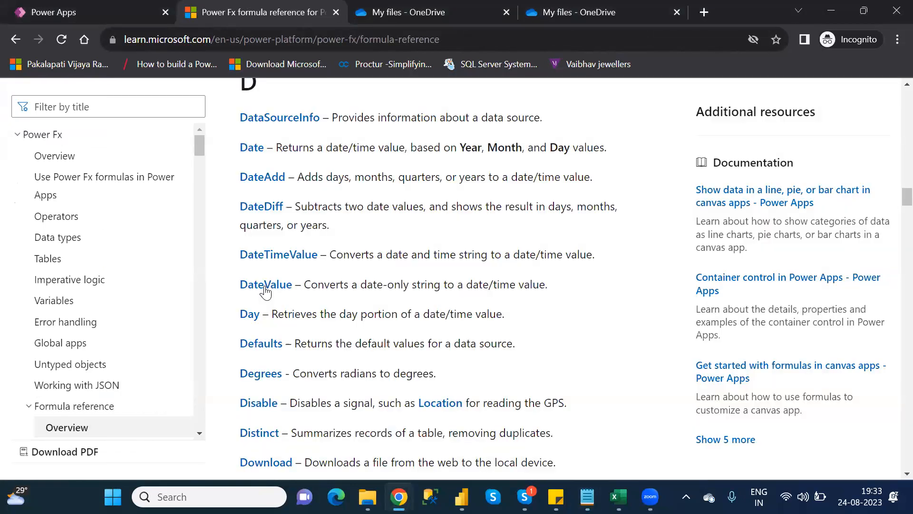
pyautogui.scroll(-1, 265, 292)
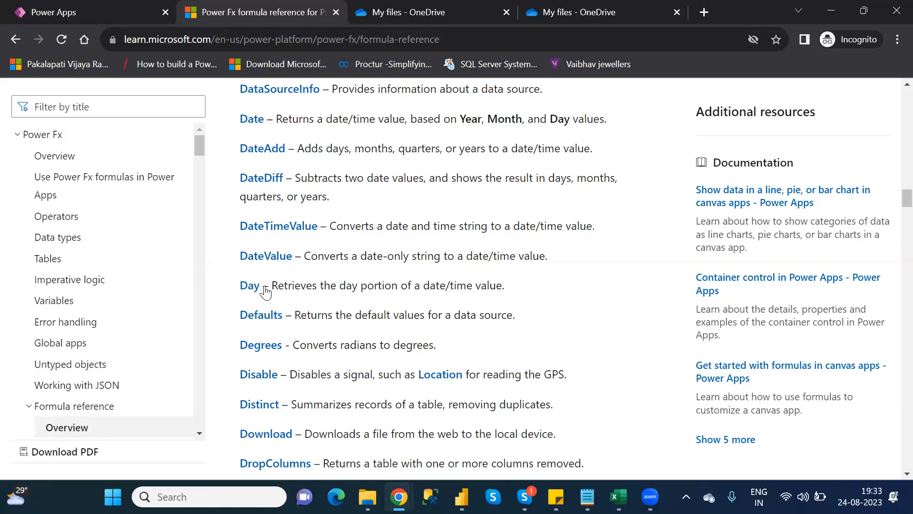
pyautogui.scroll(-1, 266, 292)
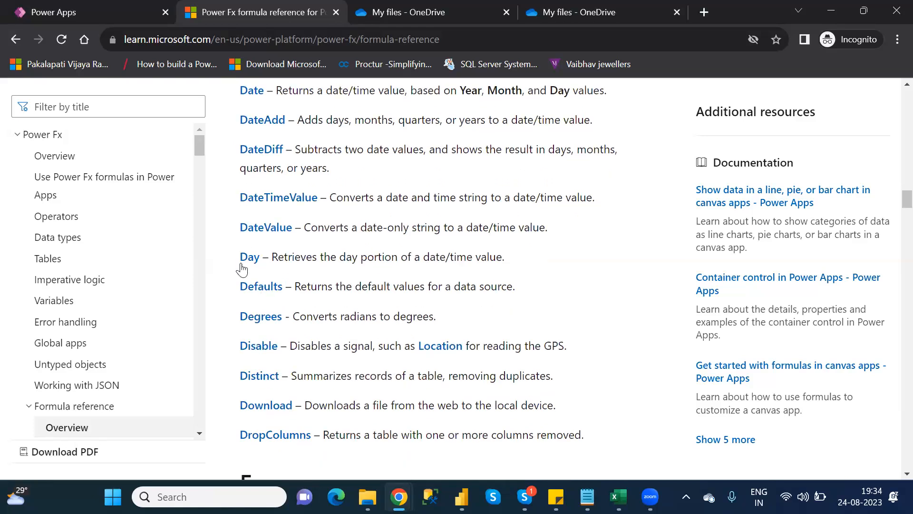
pyautogui.scroll(-2, 260, 277)
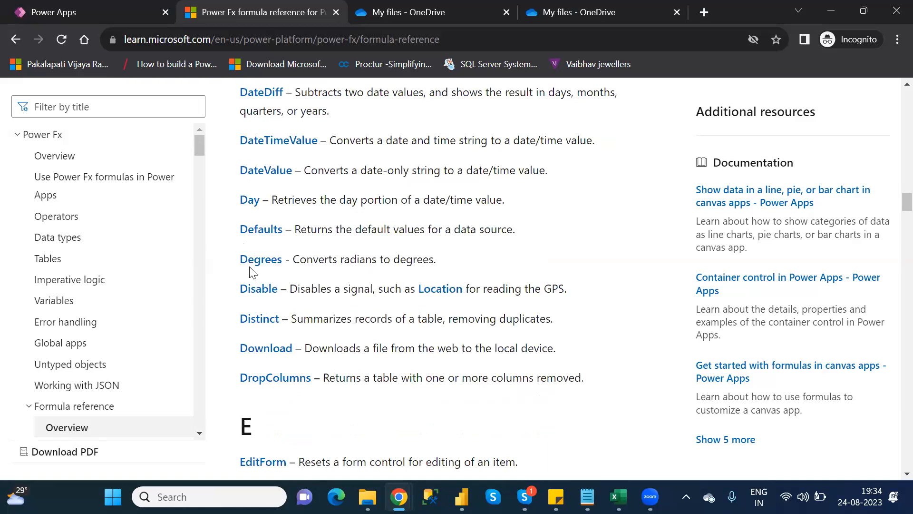
pyautogui.scroll(-1, 250, 267)
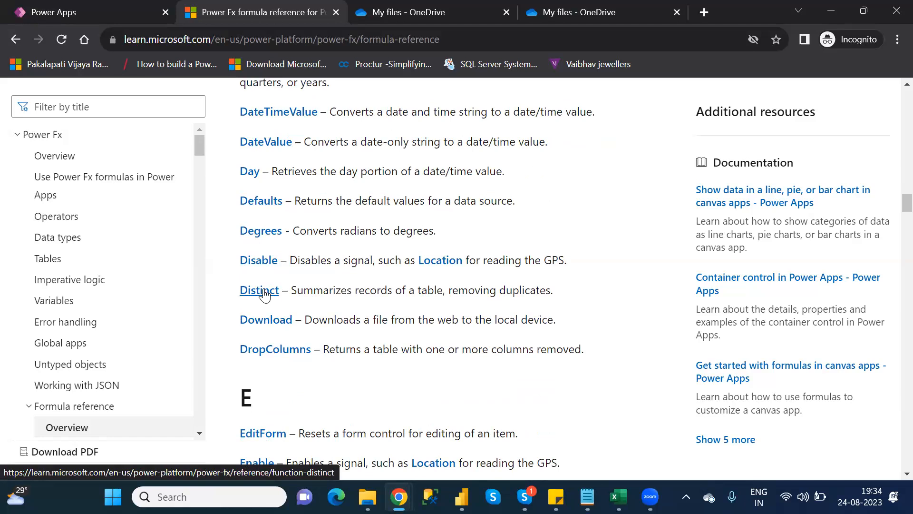
pyautogui.scroll(-1, 265, 326)
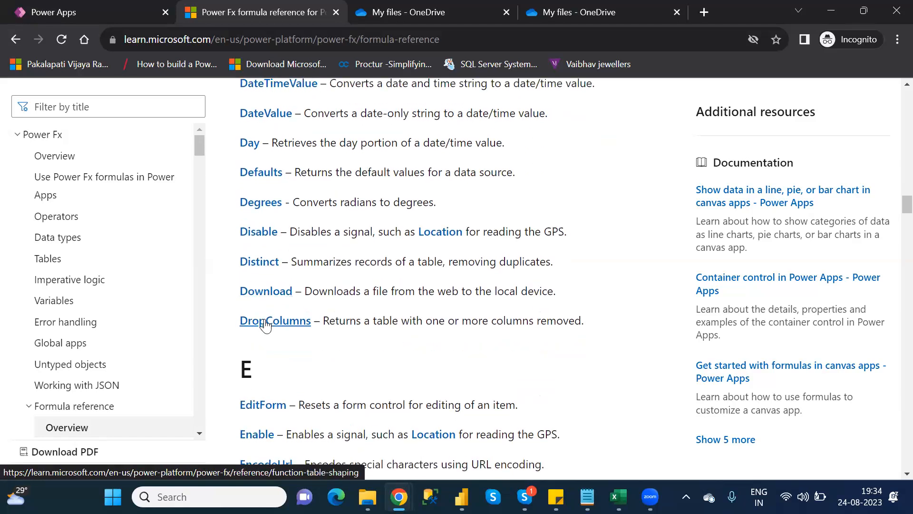
pyautogui.scroll(-4, 265, 325)
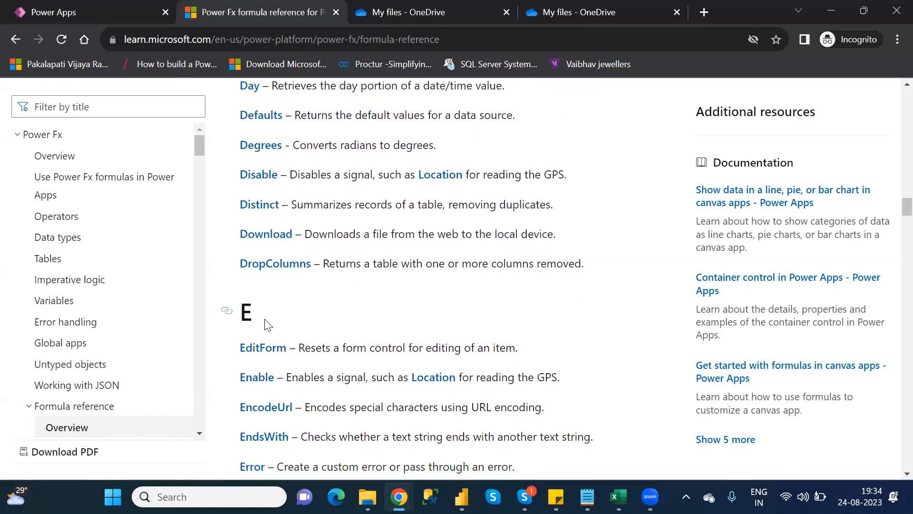
pyautogui.scroll(-4, 266, 326)
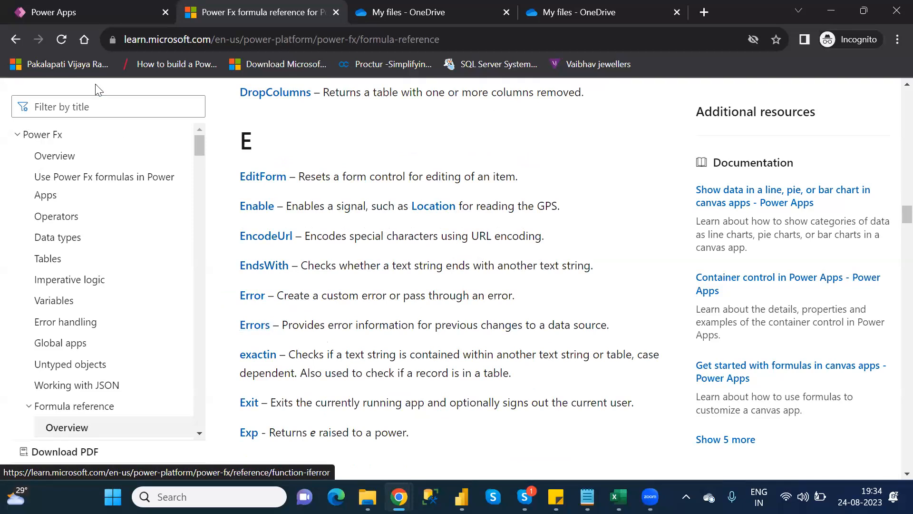
# Return to the Power Apps studio, collapse Screen1, and add a new blank screen
pyautogui.click(84, 17)
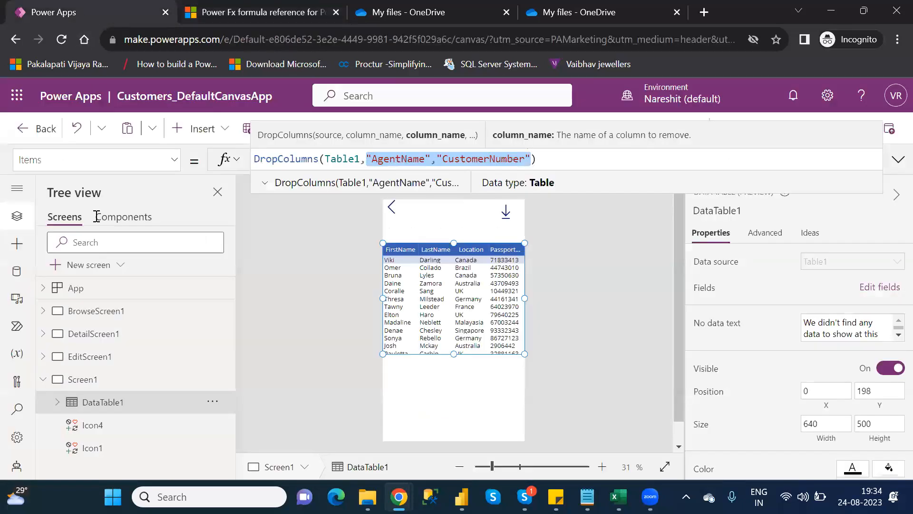
pyautogui.click(44, 379)
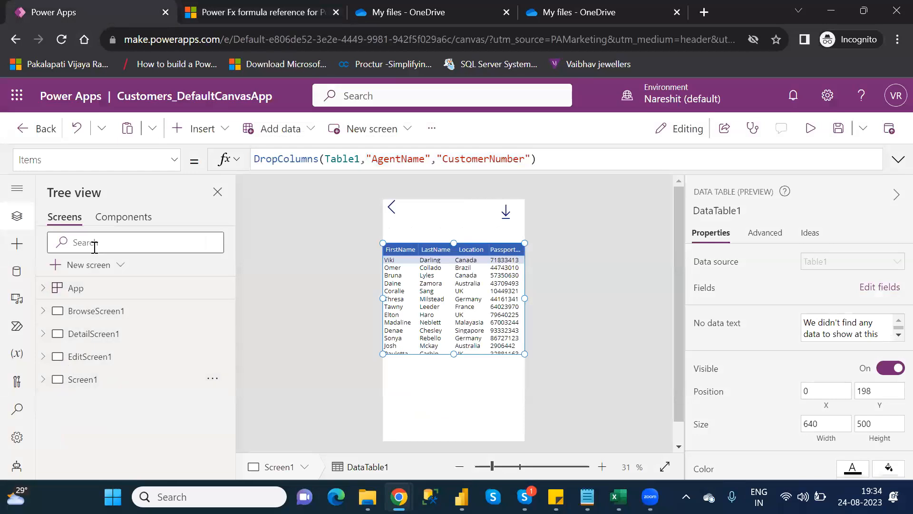
pyautogui.click(89, 265)
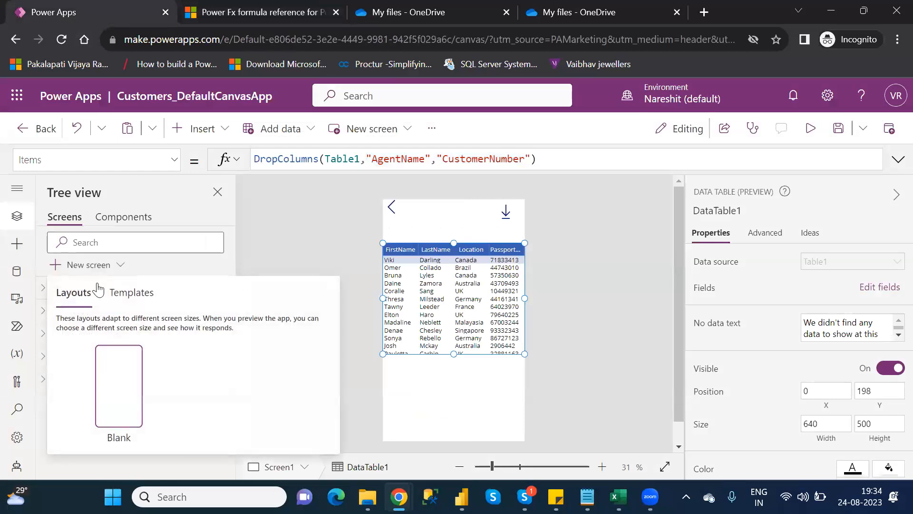
pyautogui.click(116, 381)
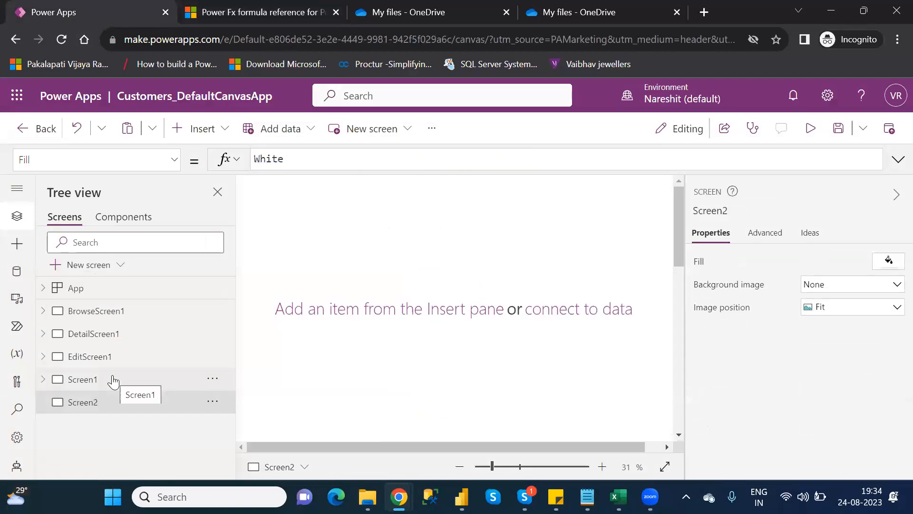
# Rename the new screen to E-CategoryFunctions
pyautogui.doubleClick(90, 405)
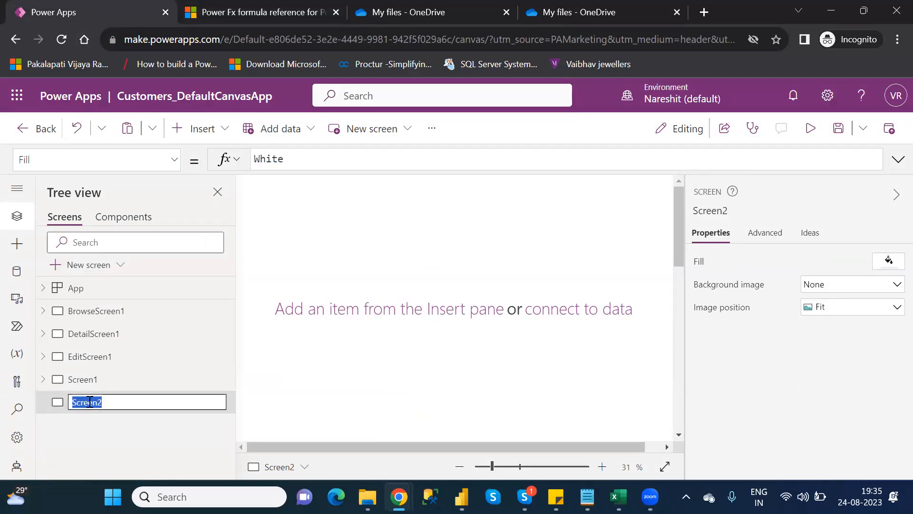
pyautogui.write('E')
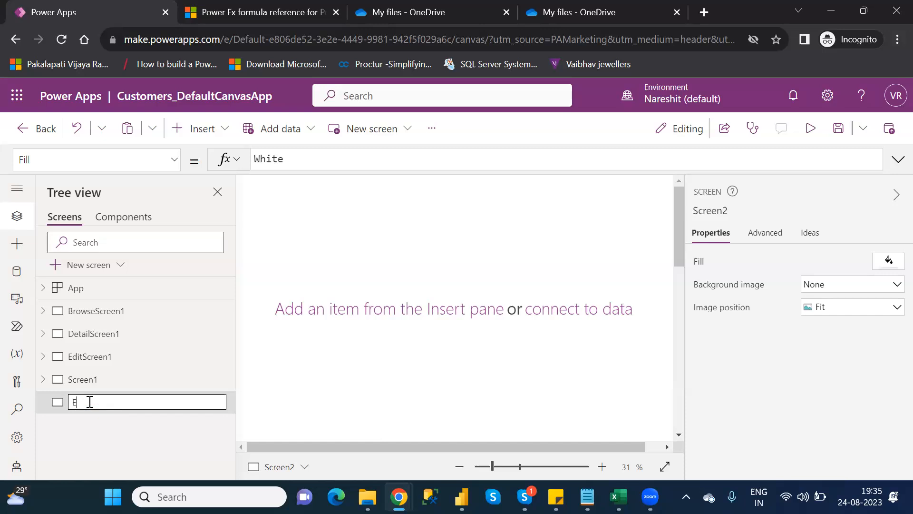
pyautogui.write('-CategoryFunctions')
pyautogui.press('Return')
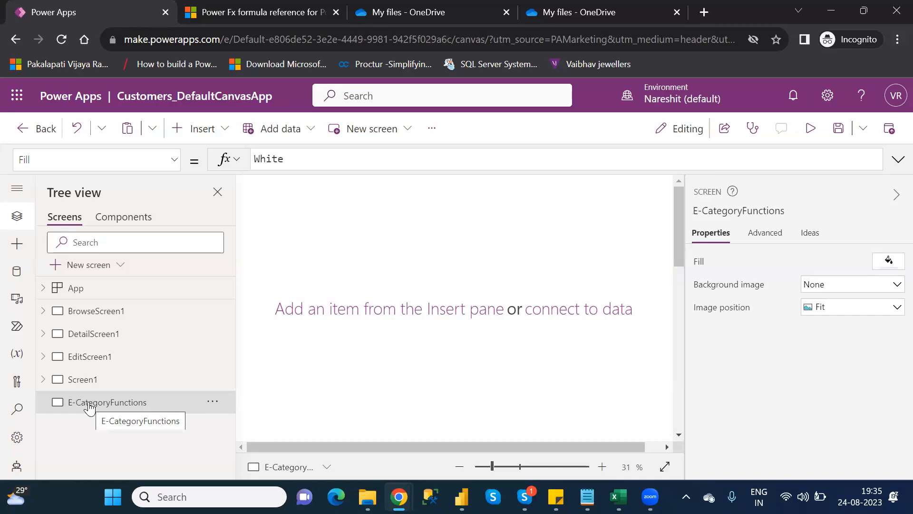
# Open the EditScreen1 screen and examine its form fields
pyautogui.click(205, 138)
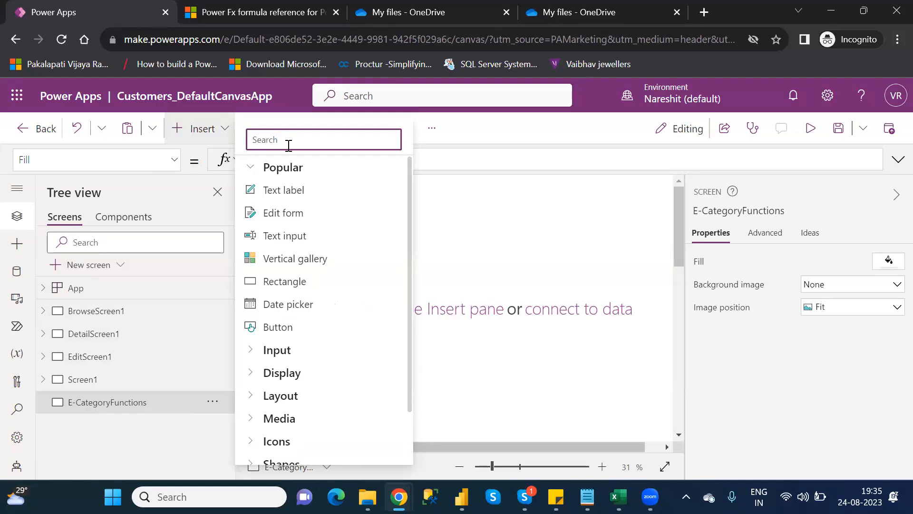
pyautogui.click(470, 245)
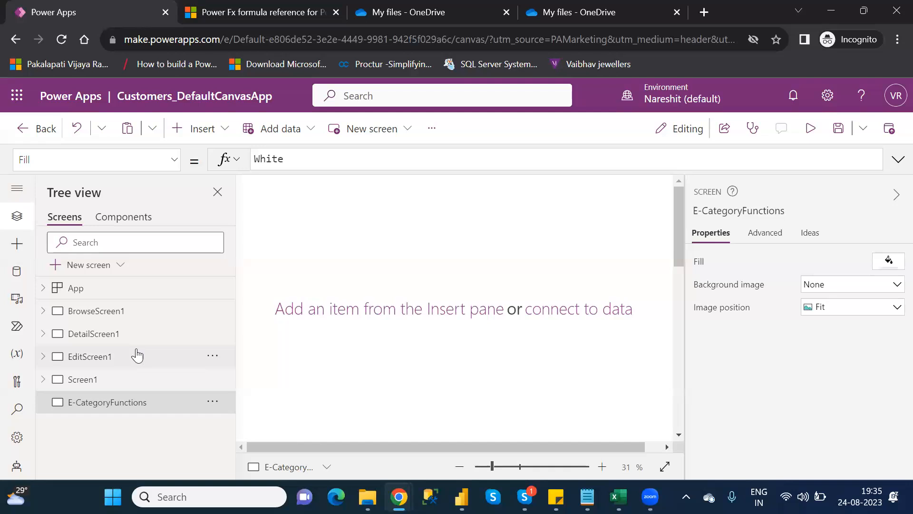
pyautogui.click(99, 357)
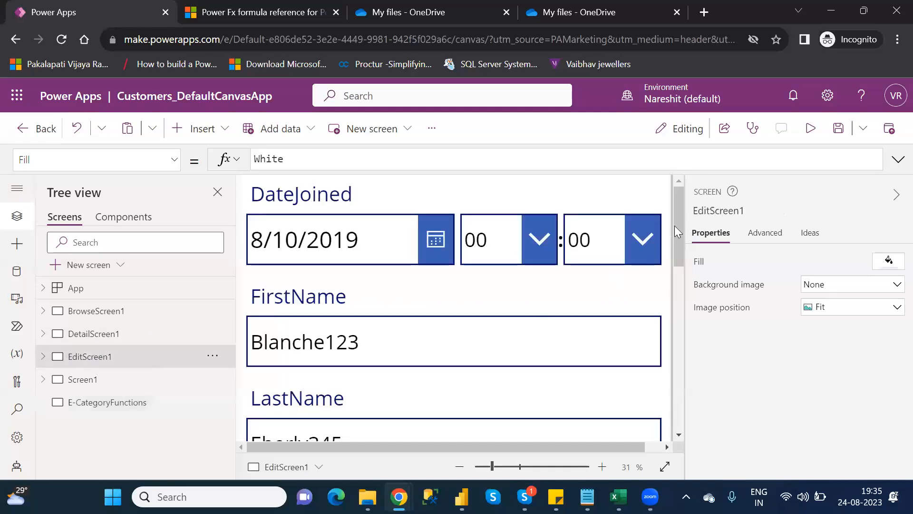
pyautogui.moveTo(679, 219); pyautogui.dragTo(683, 243)
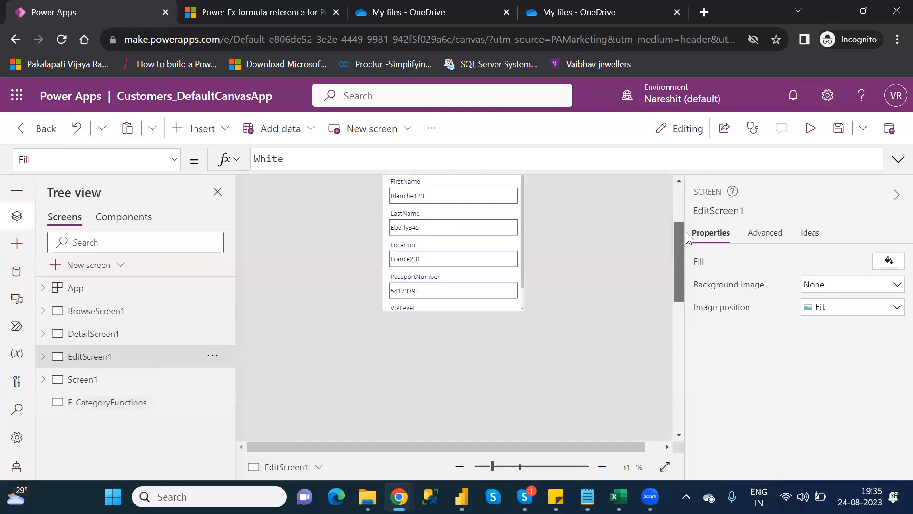
# Preview the EditScreen1 form, look at its fields, then close the preview and dismiss the tip dialog
pyautogui.click(817, 142)
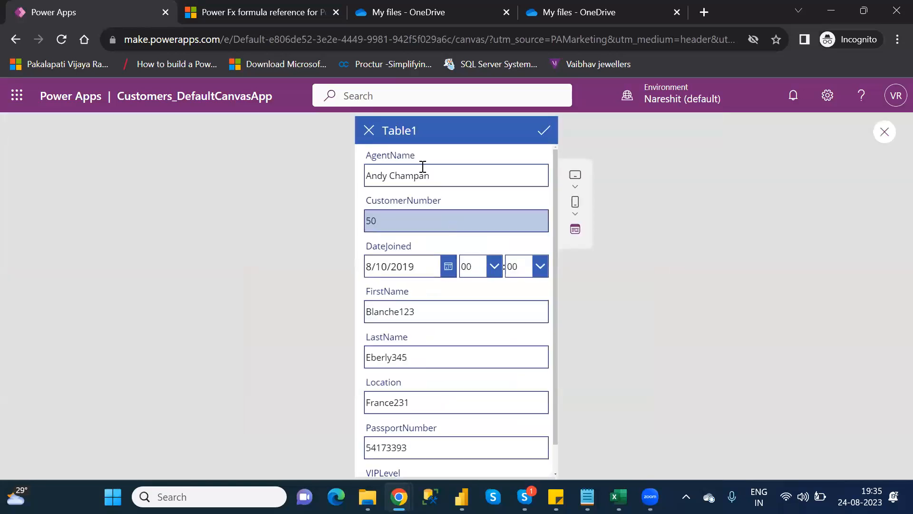
pyautogui.click(441, 180)
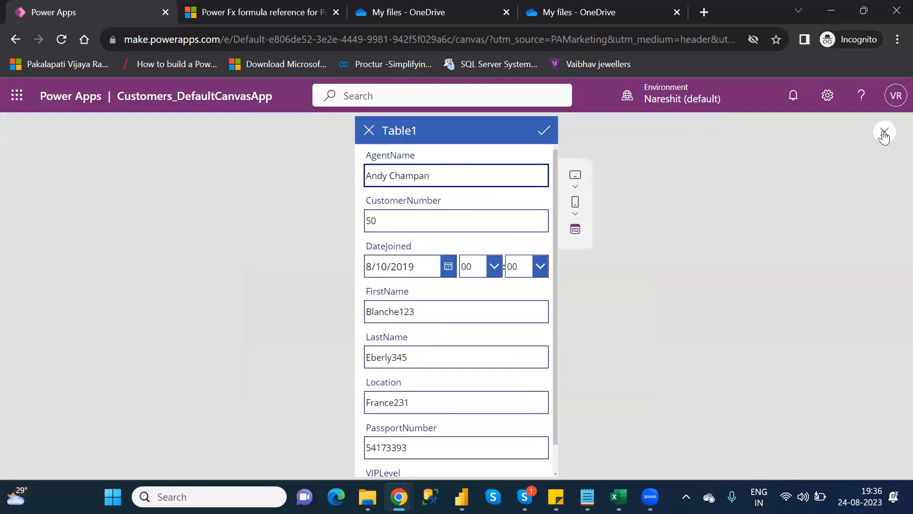
pyautogui.click(884, 135)
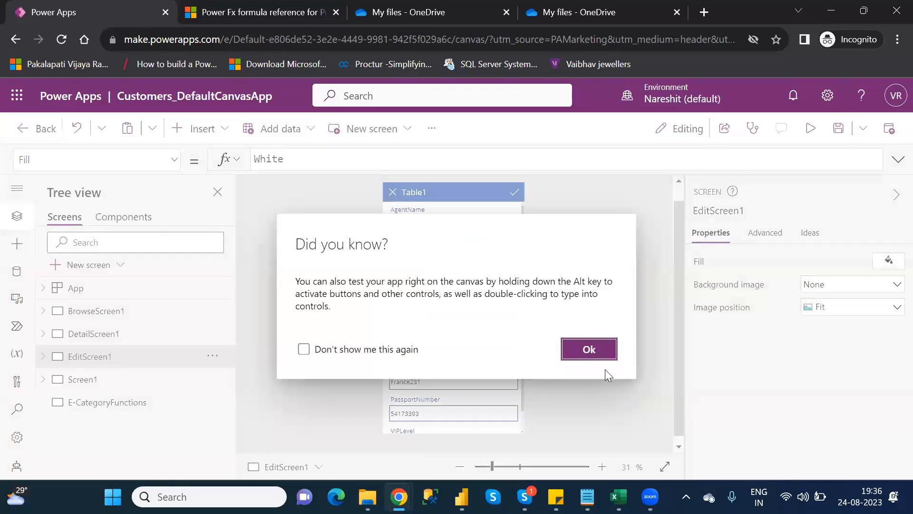
pyautogui.click(588, 354)
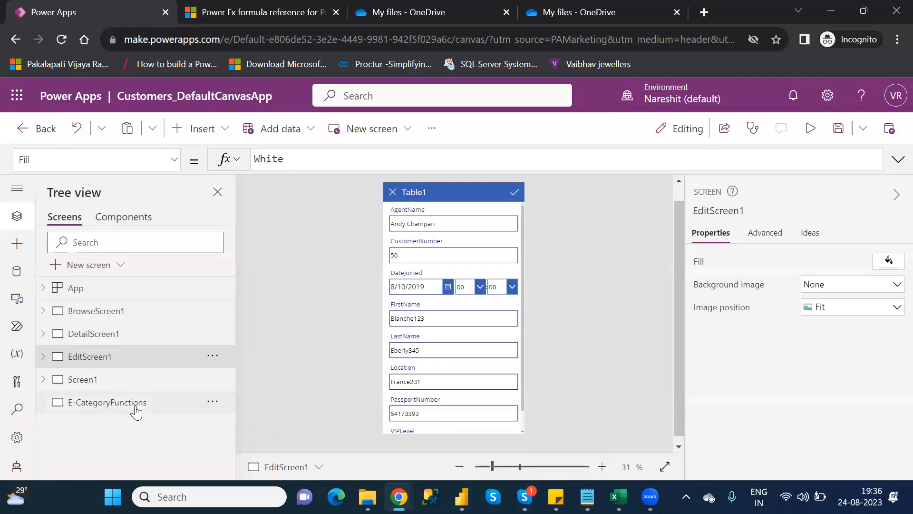
# Insert an Edit form on the E-CategoryFunctions screen and move it down to about Y 414
pyautogui.click(135, 408)
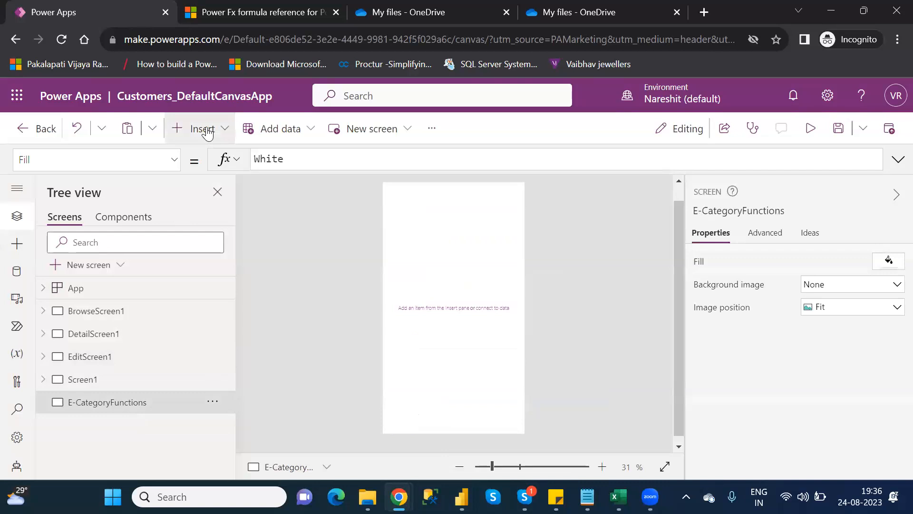
pyautogui.click(208, 133)
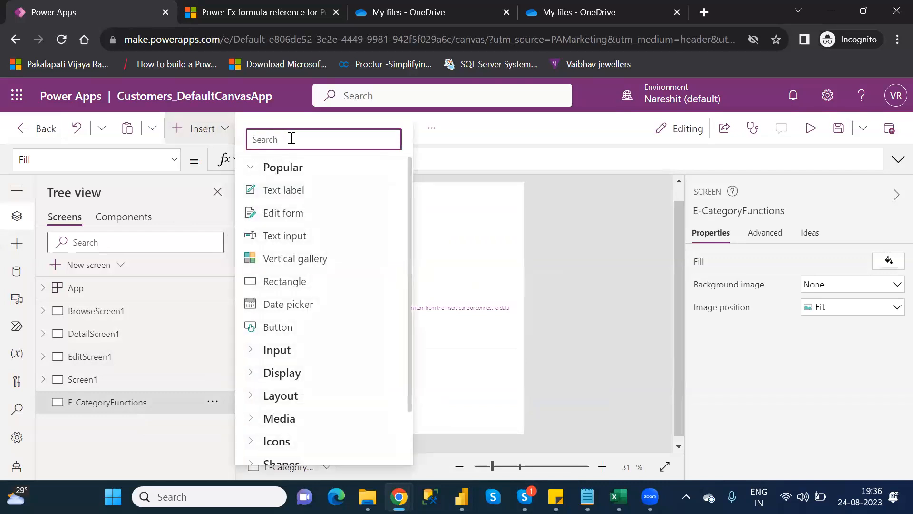
pyautogui.write('edi')
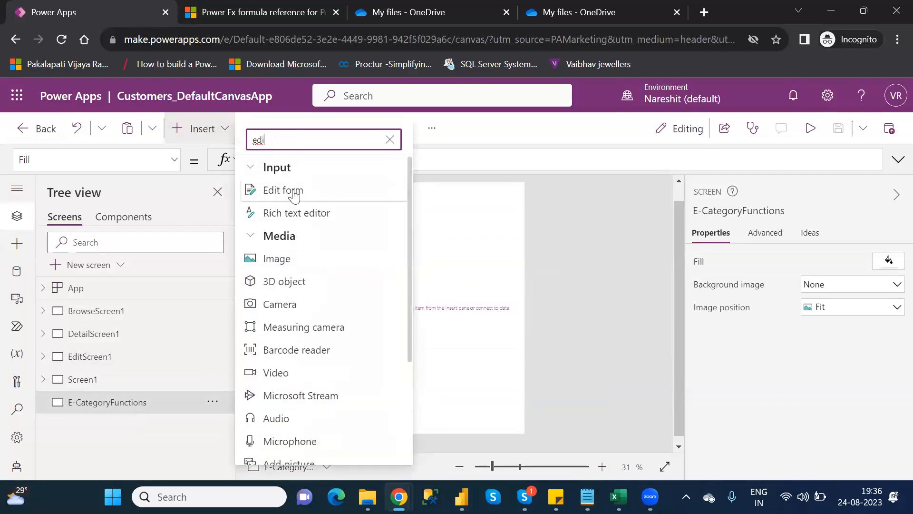
pyautogui.click(294, 190)
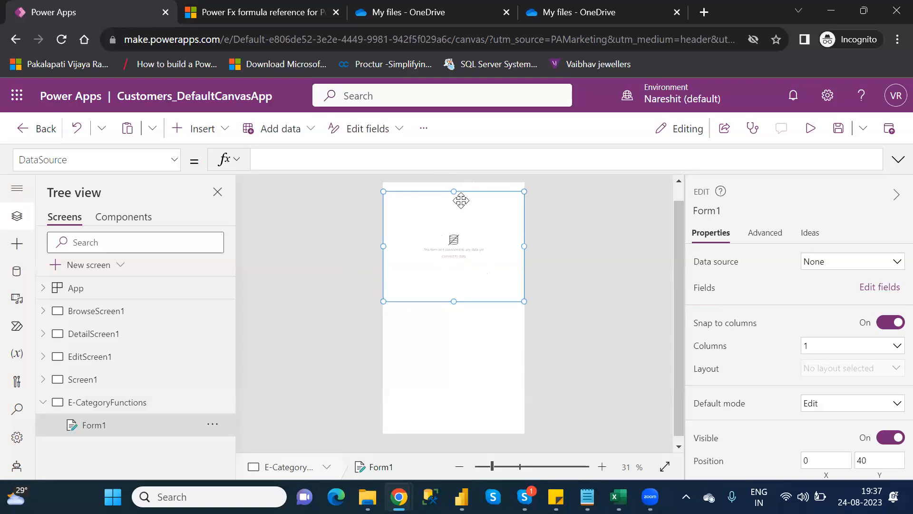
pyautogui.moveTo(470, 190); pyautogui.dragTo(474, 273)
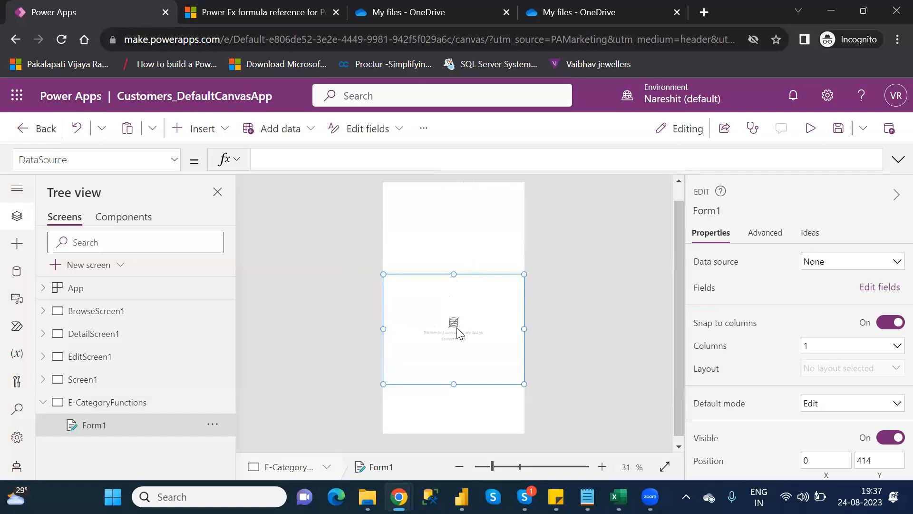
# Set the form's data source to Table1 and add the AgentName and CustomerNumber fields to it
pyautogui.click(850, 262)
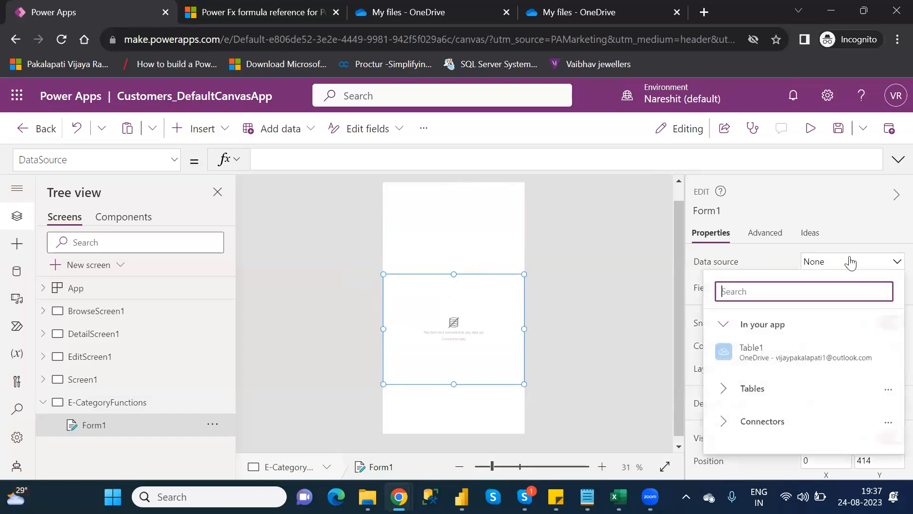
pyautogui.click(797, 348)
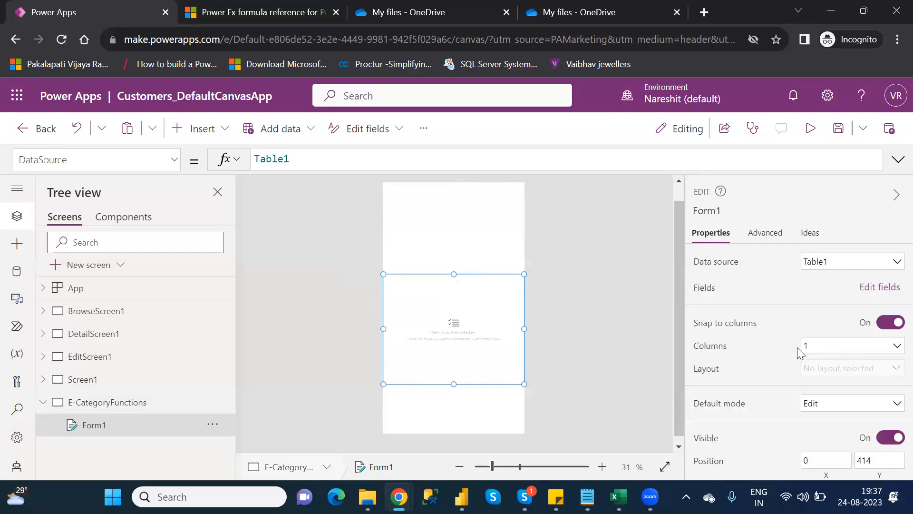
pyautogui.click(870, 293)
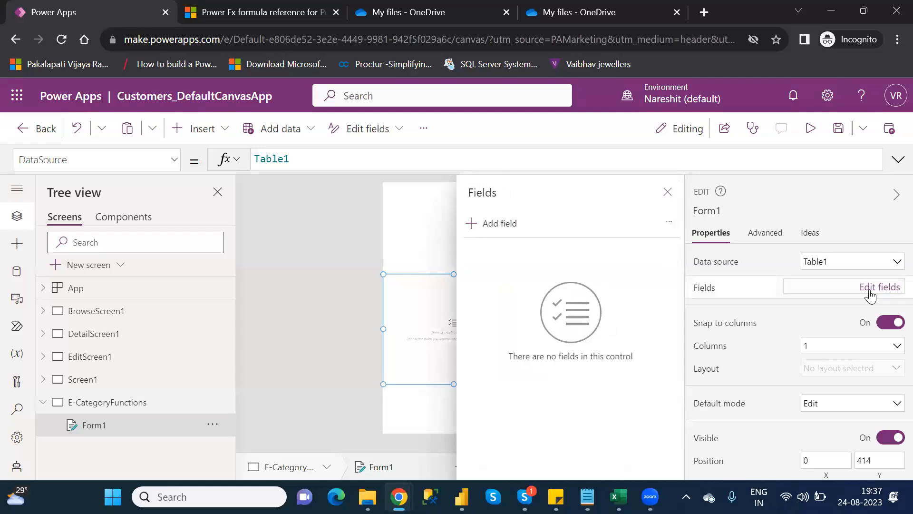
pyautogui.click(494, 226)
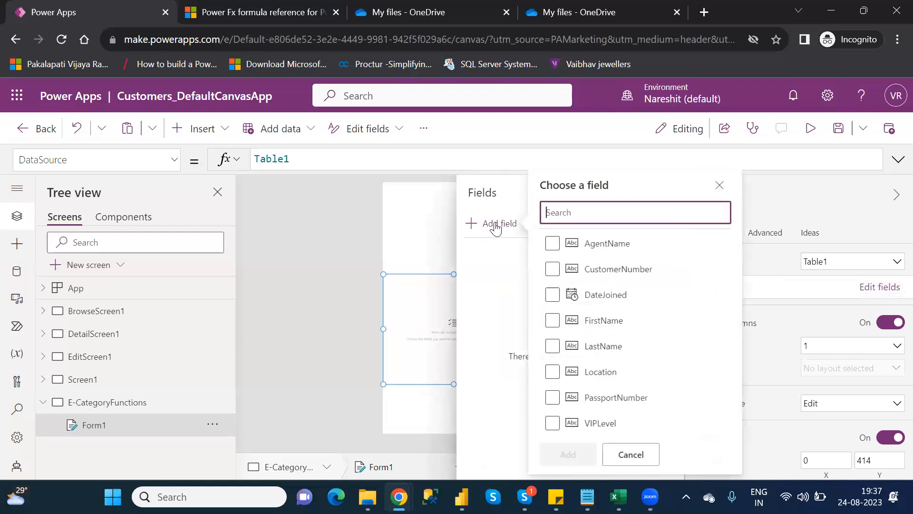
pyautogui.click(554, 243)
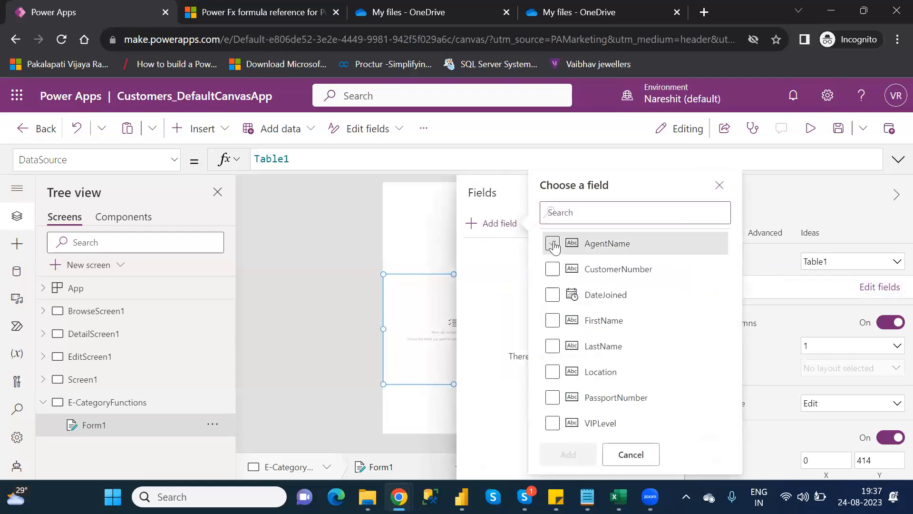
pyautogui.click(553, 270)
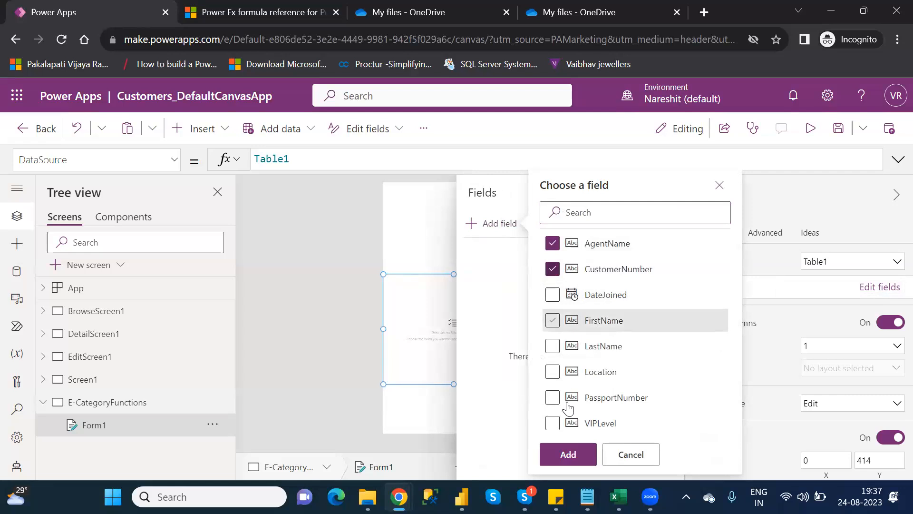
pyautogui.click(575, 451)
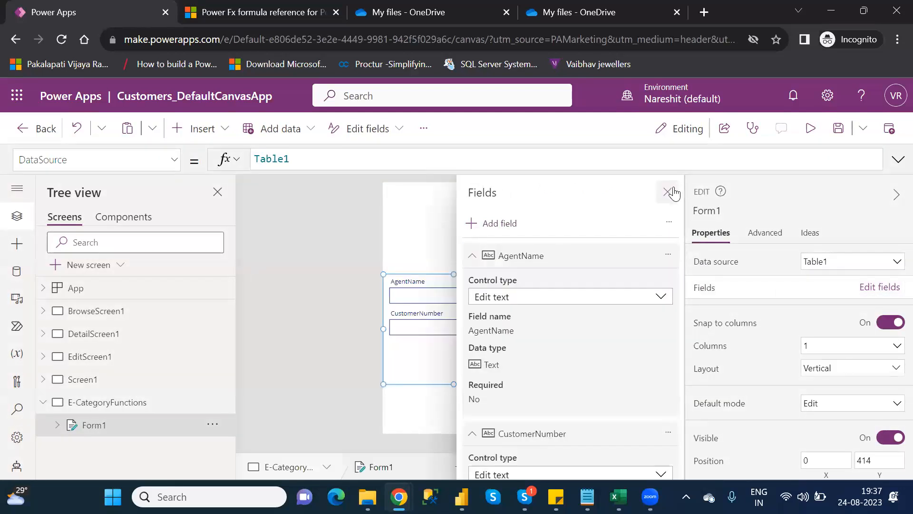
pyautogui.click(668, 192)
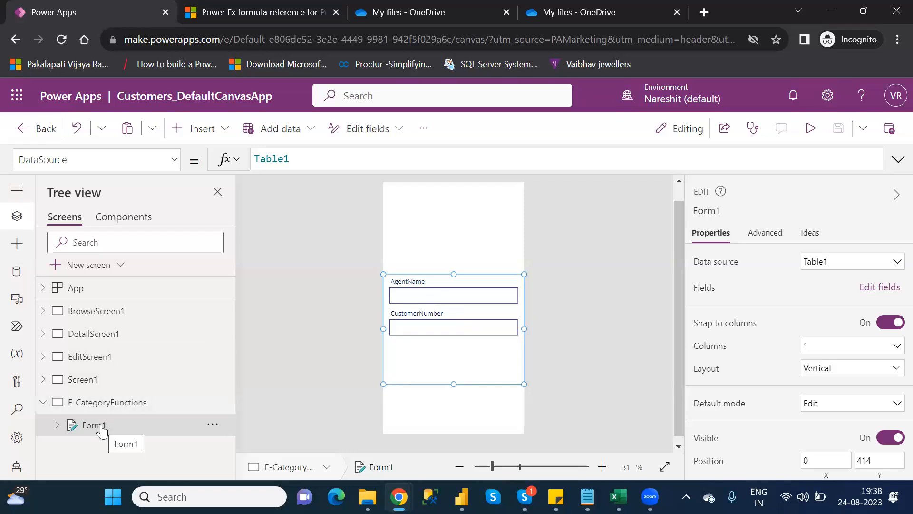
# Browse DetailScreen1's edit icon formula and EditScreen1, then select EditForm1 on EditScreen1
pyautogui.click(93, 360)
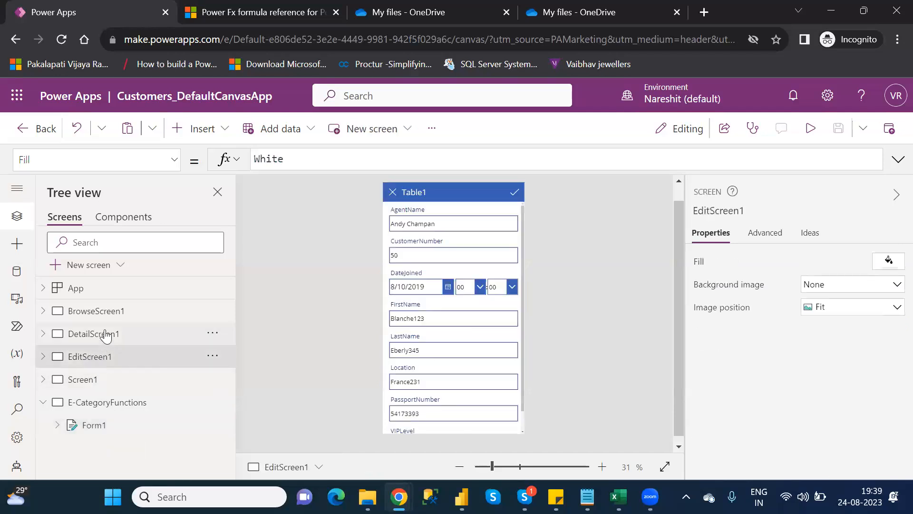
pyautogui.click(106, 336)
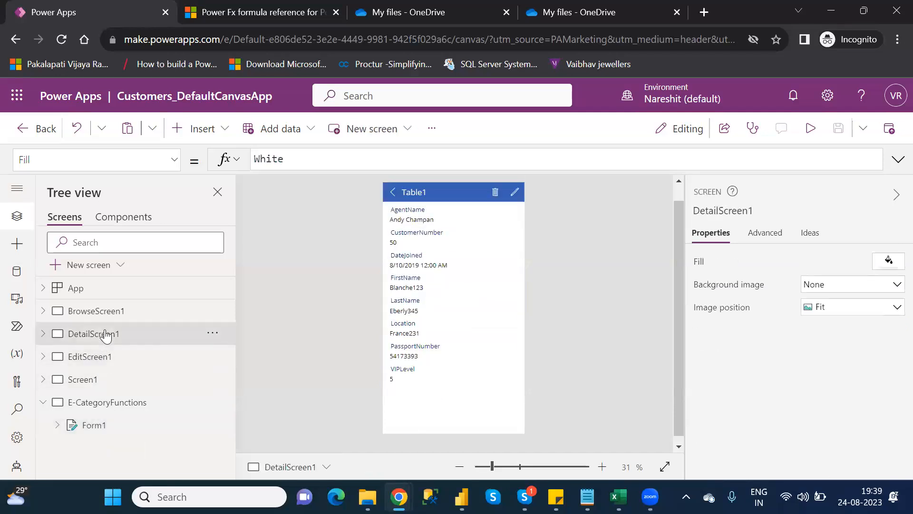
pyautogui.click(518, 190)
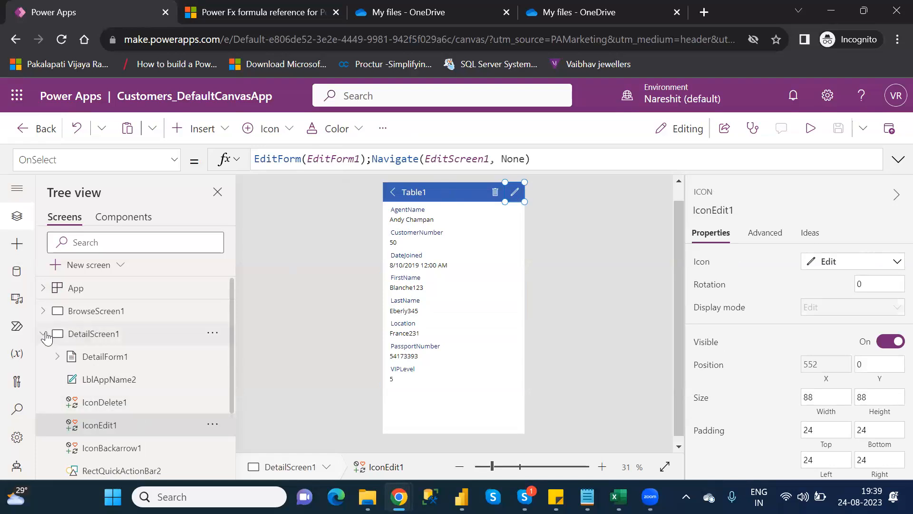
pyautogui.click(44, 336)
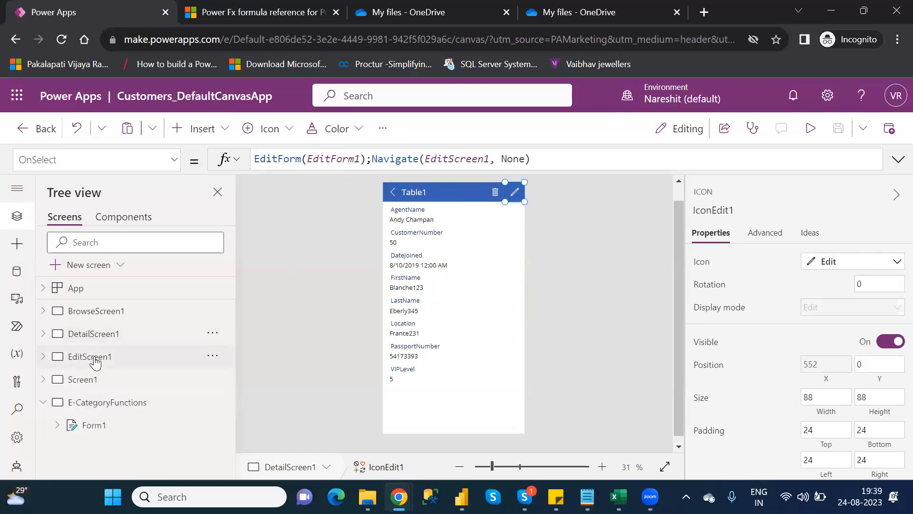
pyautogui.click(95, 362)
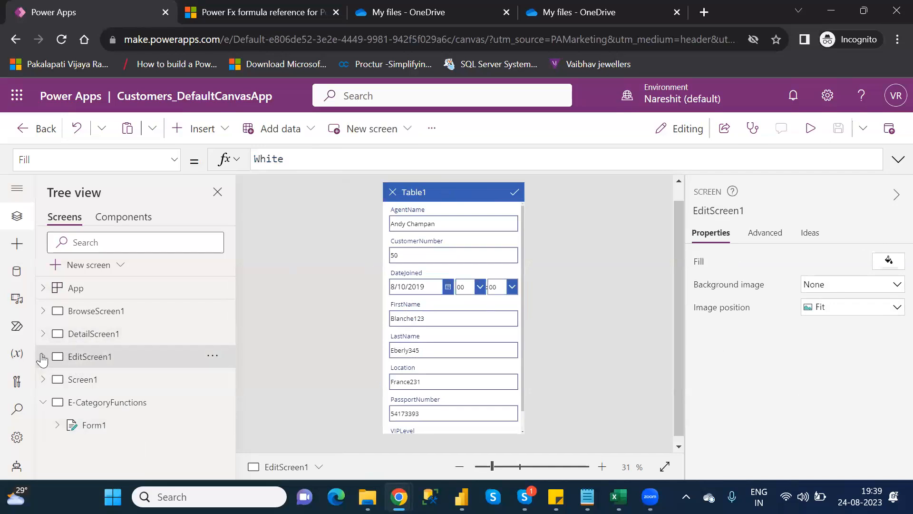
pyautogui.click(42, 358)
pyautogui.click(95, 379)
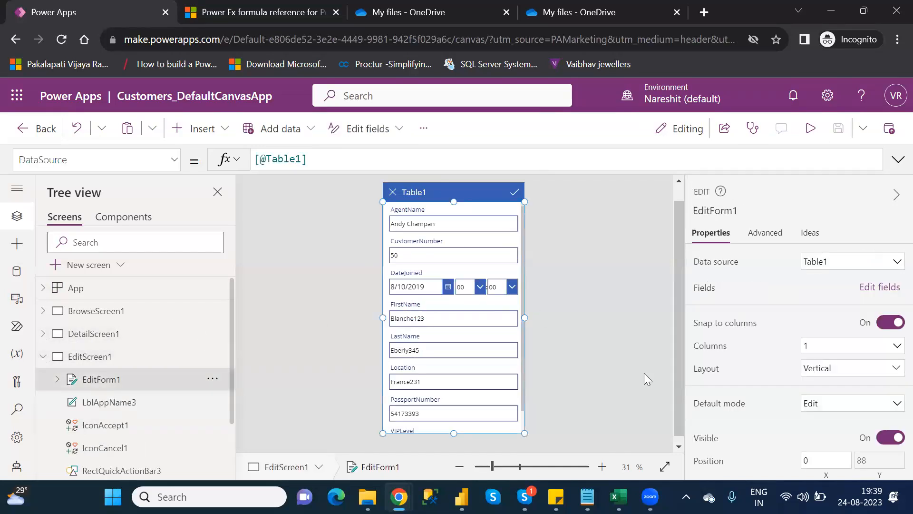
# Examine EditForm1's advanced action properties and its DefaultMode property in the property list
pyautogui.click(765, 232)
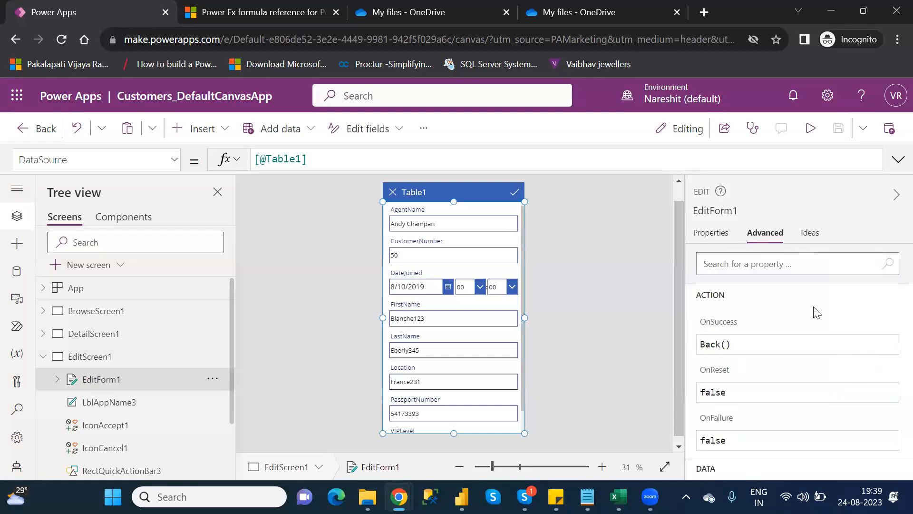
pyautogui.click(890, 319)
pyautogui.click(823, 376)
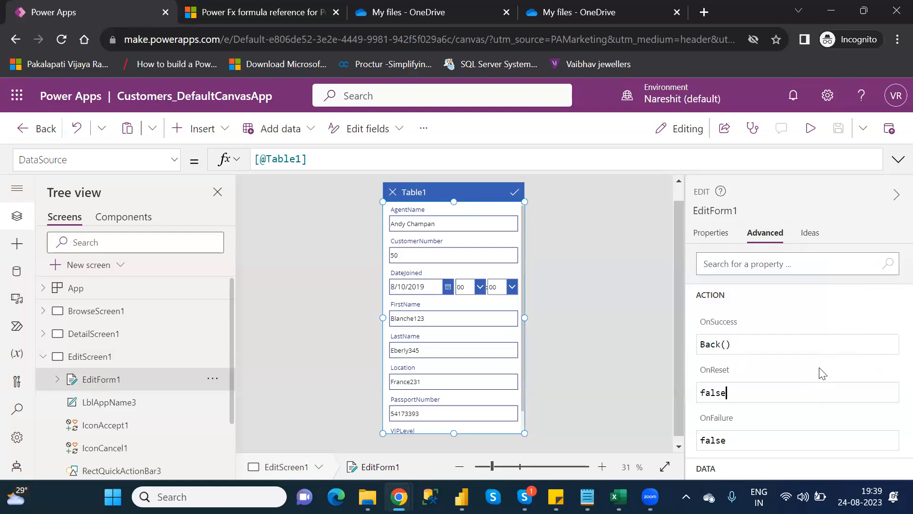
pyautogui.click(805, 436)
pyautogui.click(716, 236)
pyautogui.click(775, 237)
pyautogui.moveTo(715, 327)
pyautogui.click(175, 162)
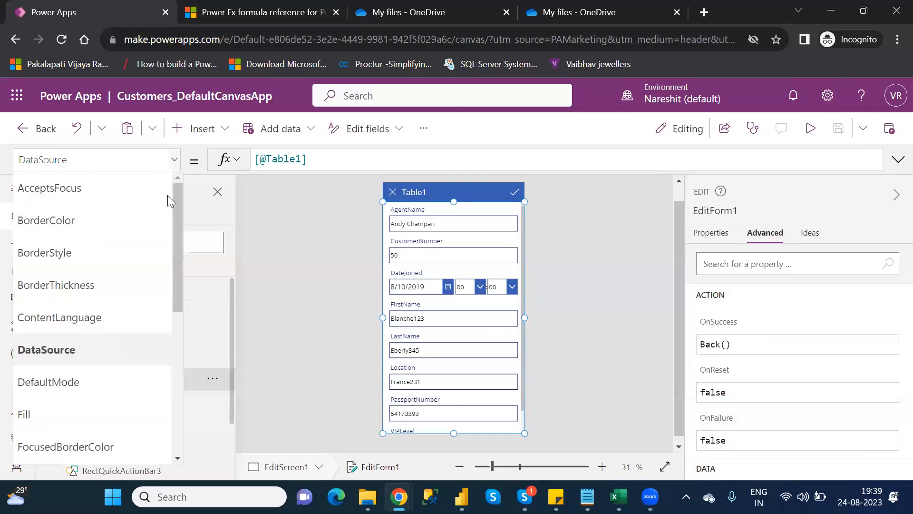
pyautogui.moveTo(175, 267); pyautogui.dragTo(170, 296)
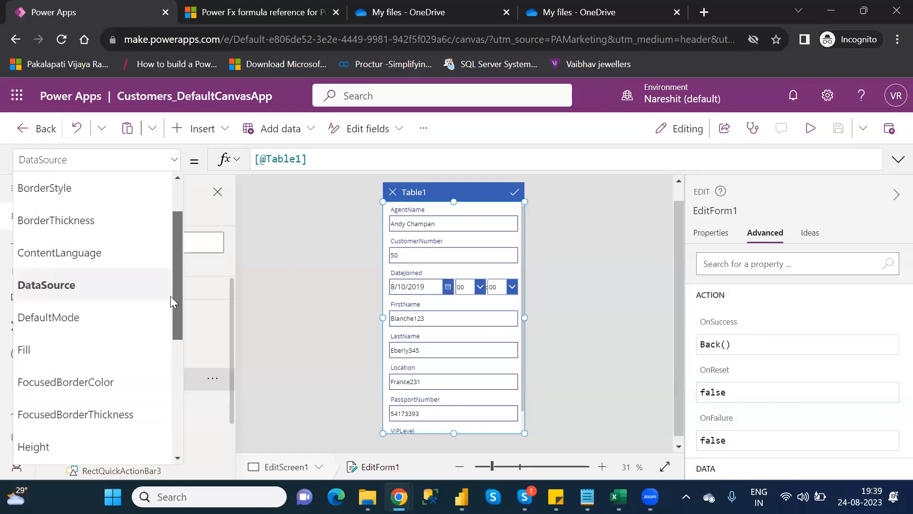
pyautogui.click(71, 318)
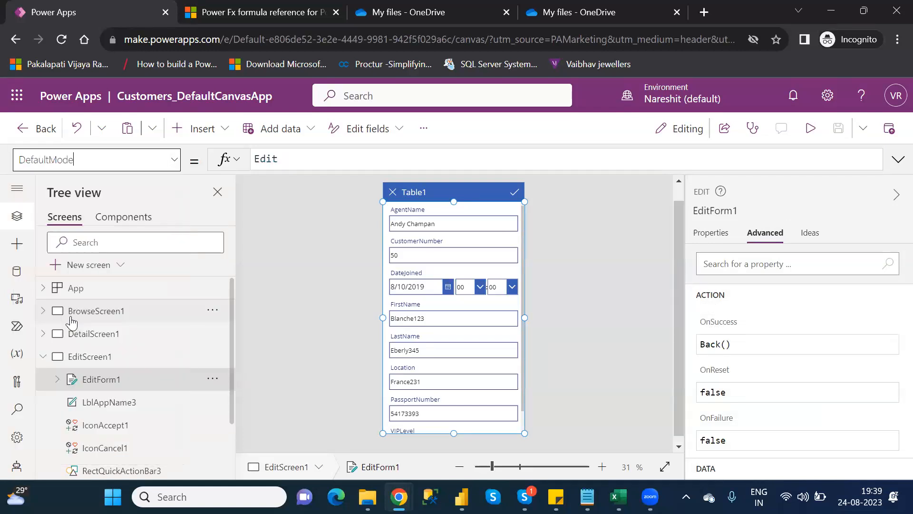
pyautogui.click(174, 162)
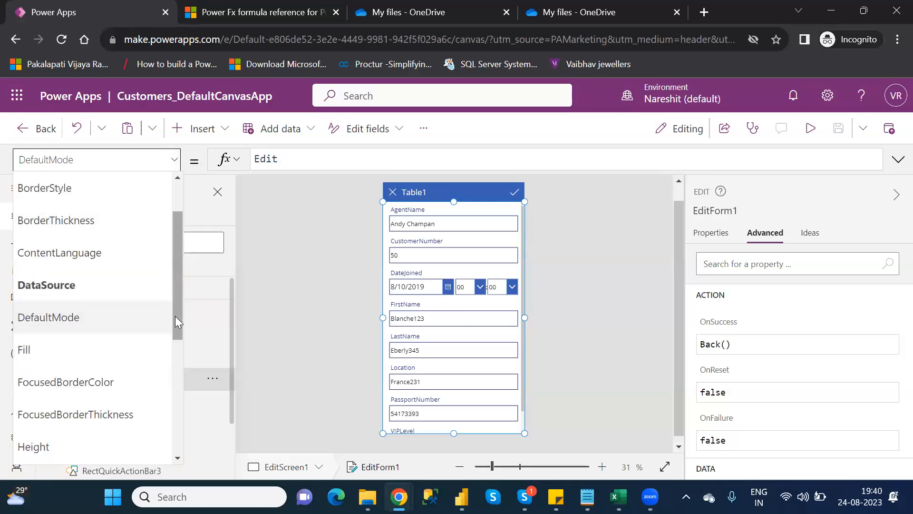
pyautogui.moveTo(175, 316); pyautogui.dragTo(183, 255)
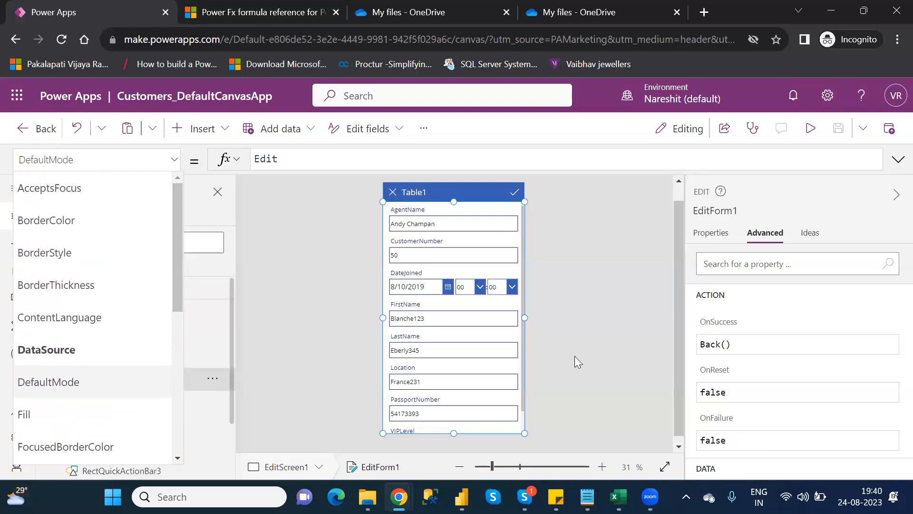
# Expand EditForm1 in the tree and scroll its advanced properties to review DataSource and DefaultMode
pyautogui.click(728, 237)
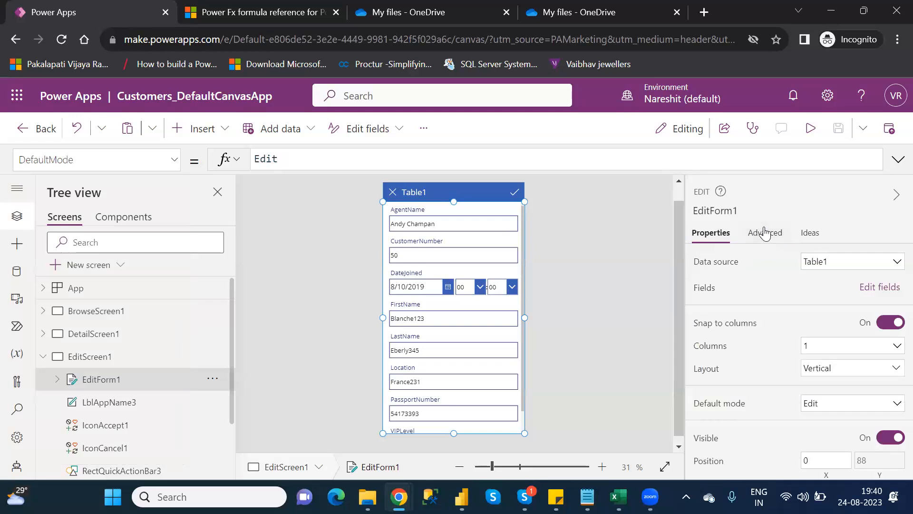
pyautogui.click(763, 233)
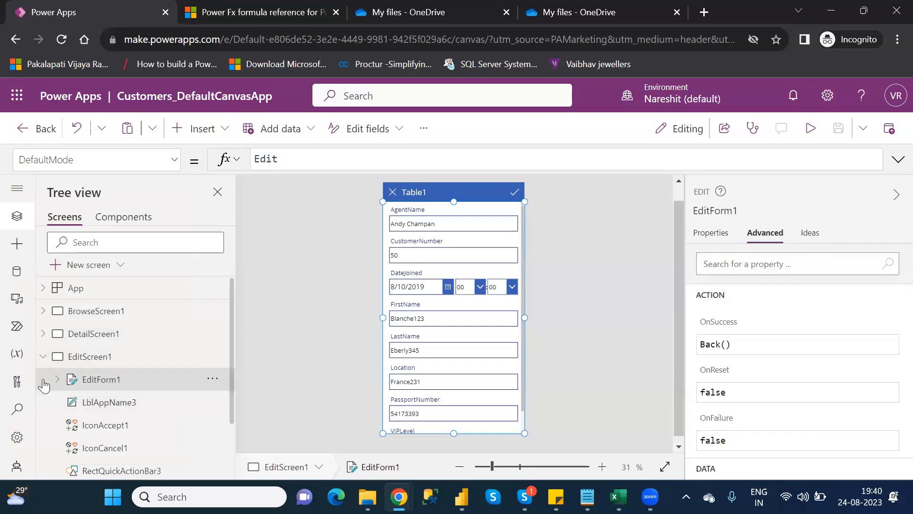
pyautogui.click(57, 379)
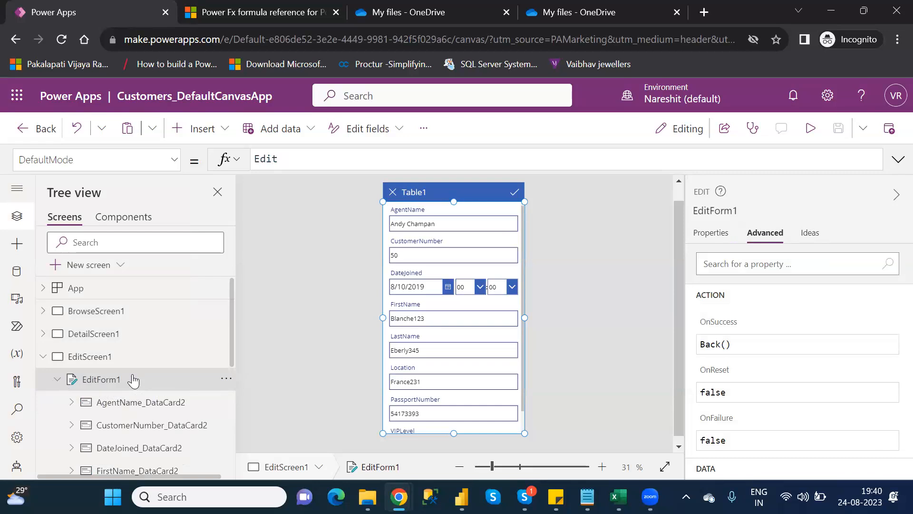
pyautogui.click(101, 361)
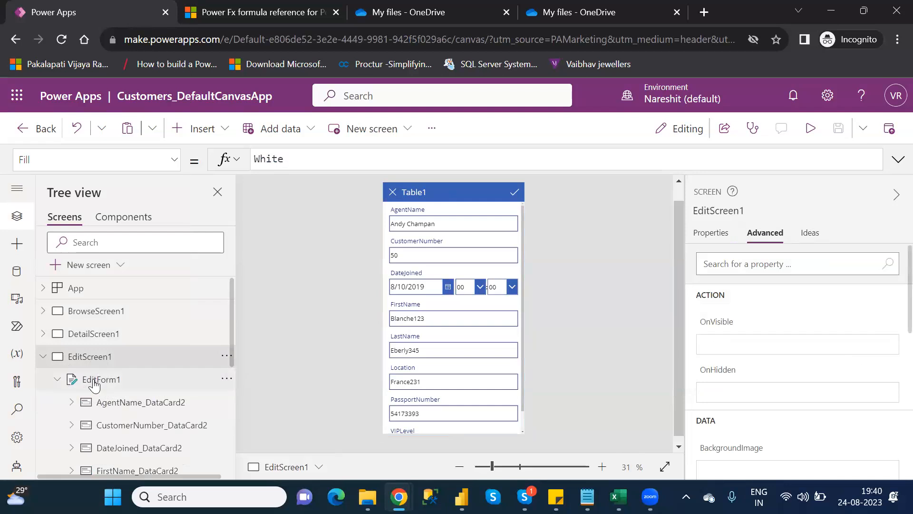
pyautogui.click(95, 381)
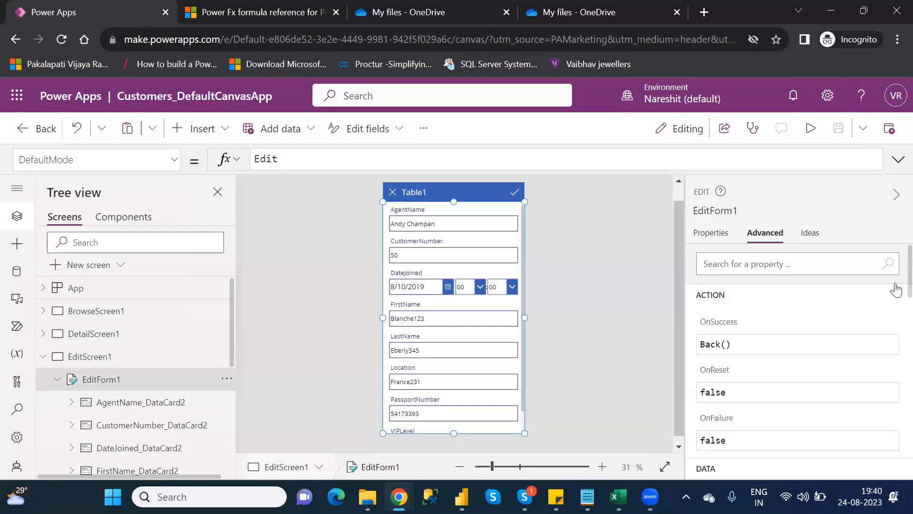
pyautogui.scroll(-3, 896, 290)
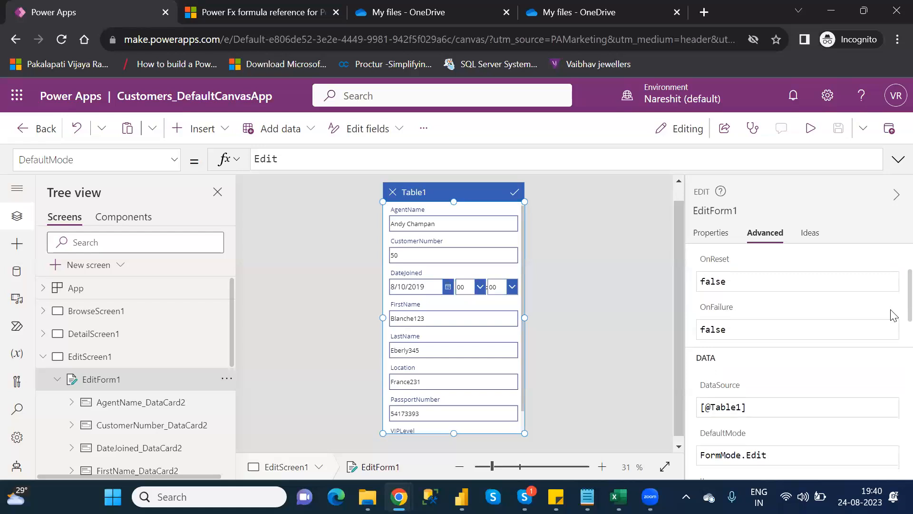
# Review EditForm1's Item property, then select Form1 on E-CategoryFunctions and BrowseScreen1 in the tree
pyautogui.scroll(-2, 894, 325)
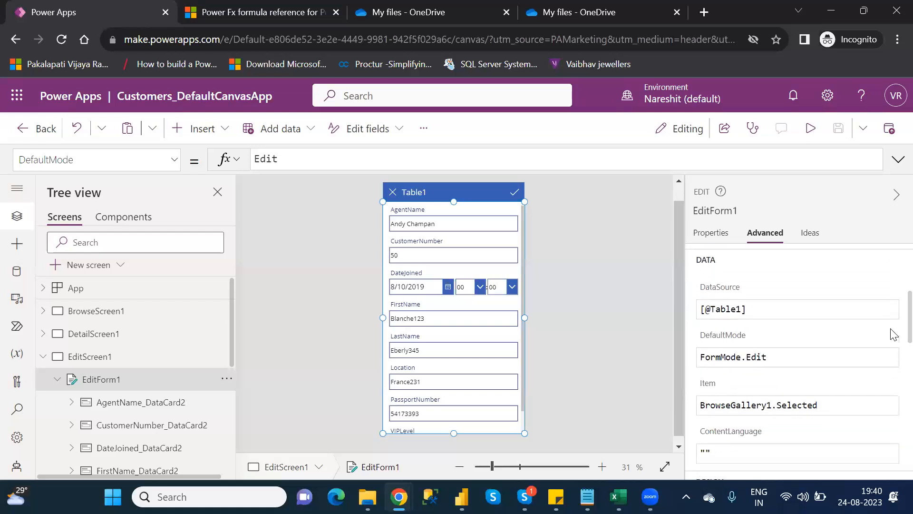
pyautogui.scroll(-1, 892, 337)
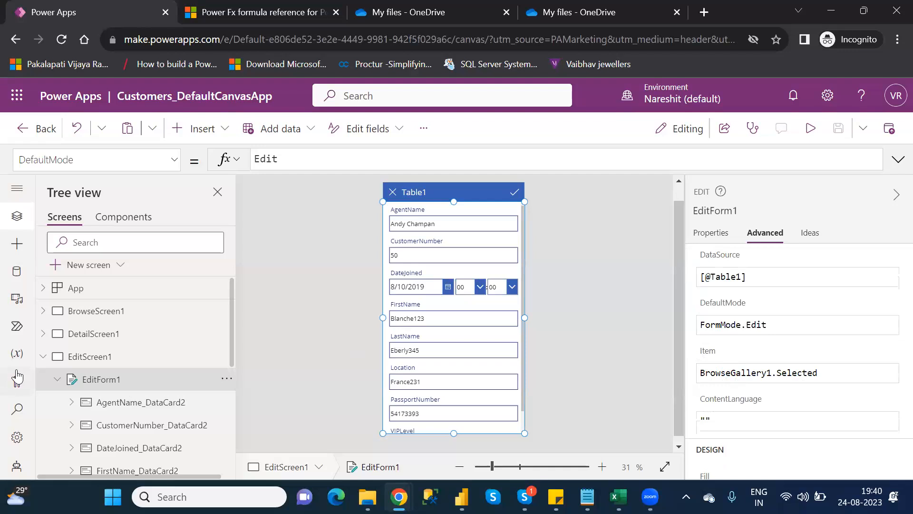
pyautogui.click(42, 358)
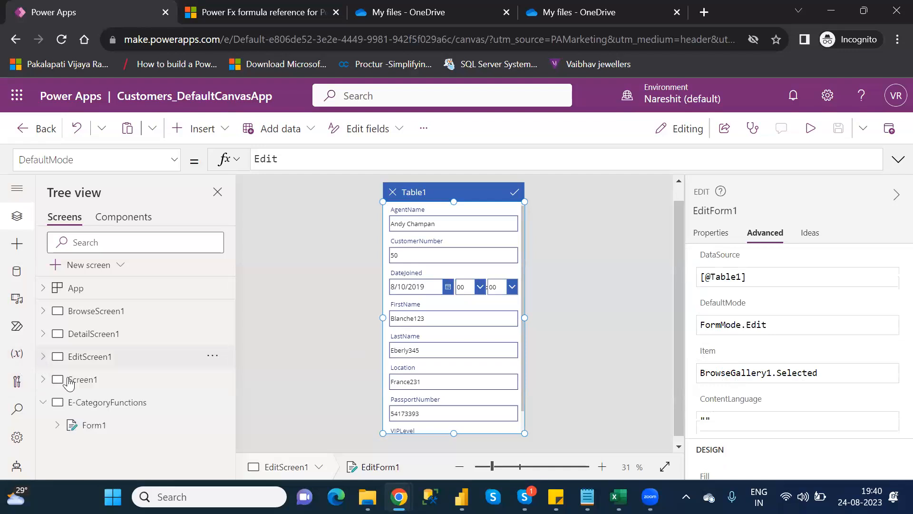
pyautogui.click(109, 426)
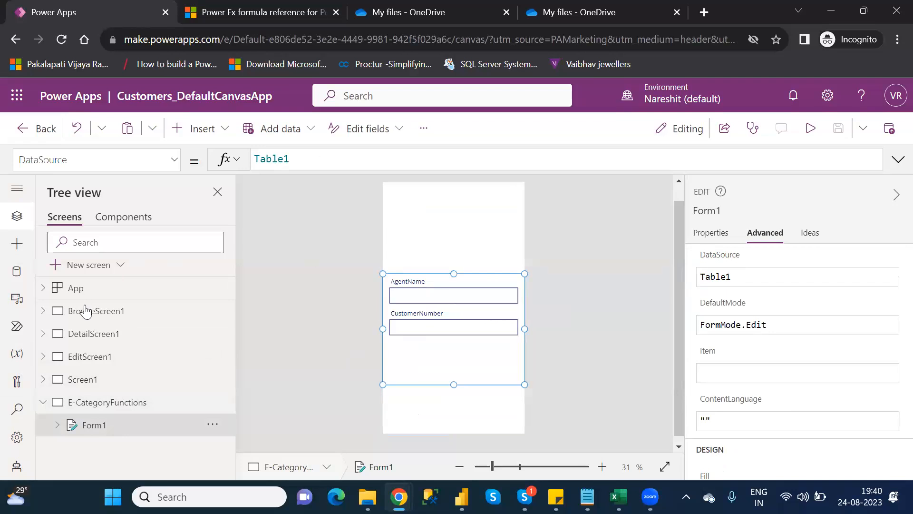
pyautogui.click(90, 313)
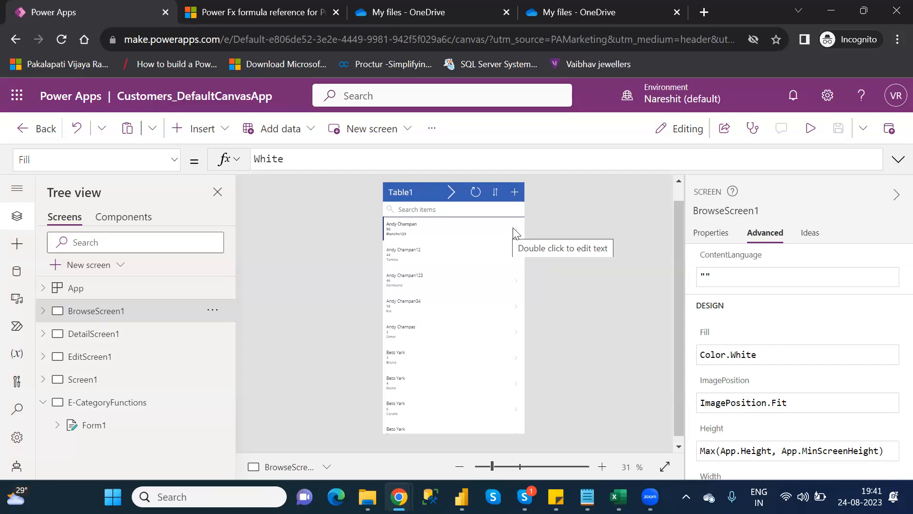
# Preview the app, open the first record, switch it to edit mode, go back and close the preview
pyautogui.click(811, 134)
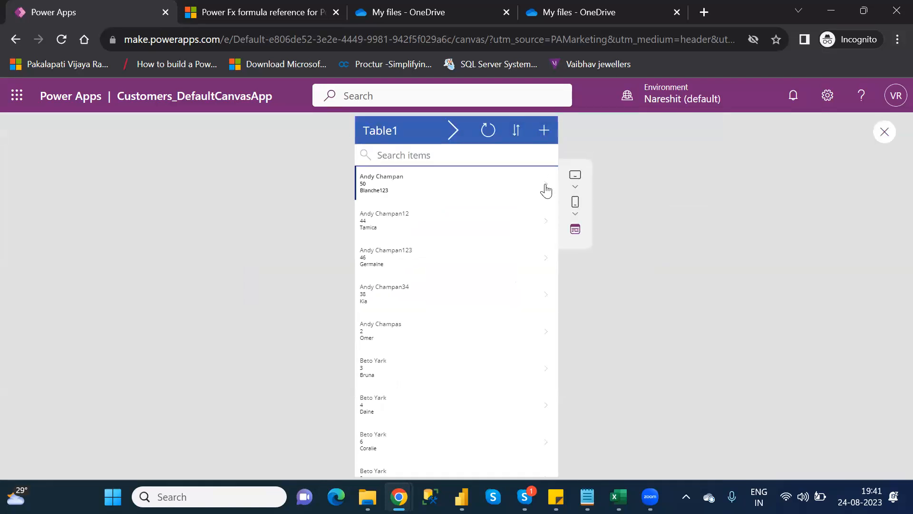
pyautogui.click(546, 191)
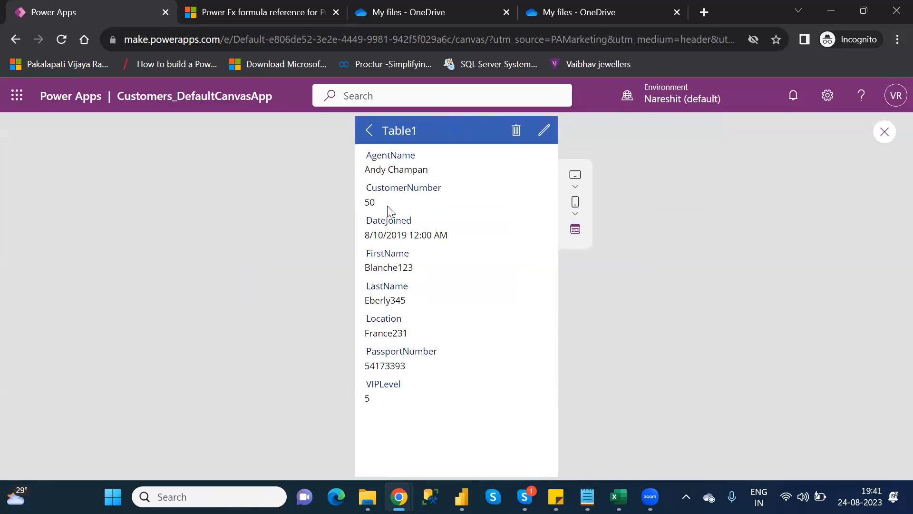
pyautogui.click(543, 134)
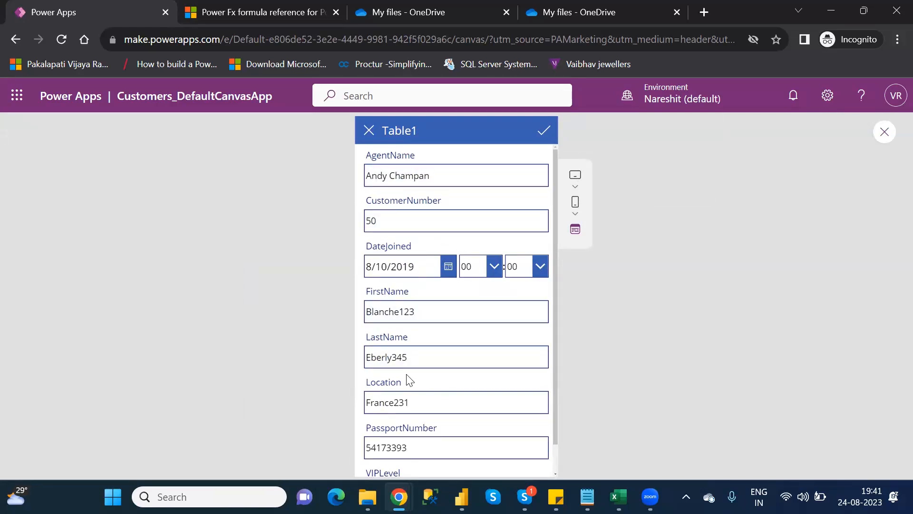
pyautogui.click(370, 132)
pyautogui.click(370, 137)
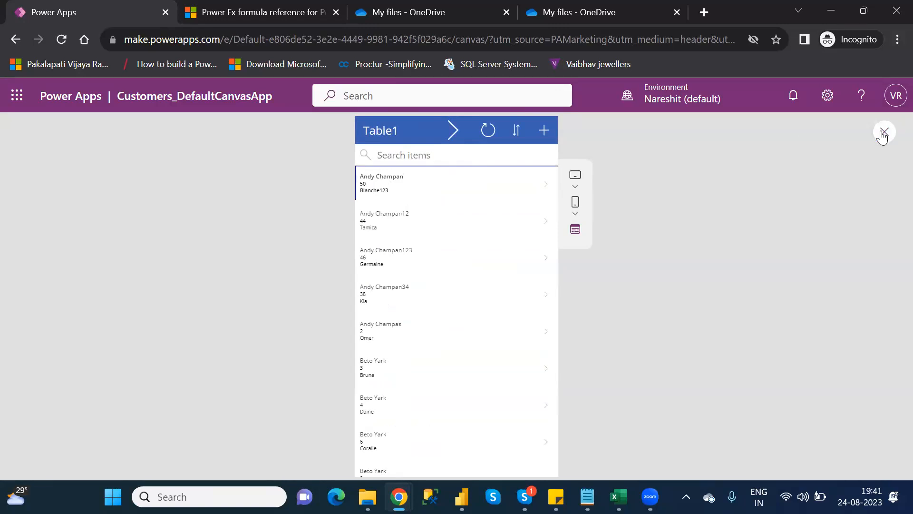
pyautogui.click(883, 133)
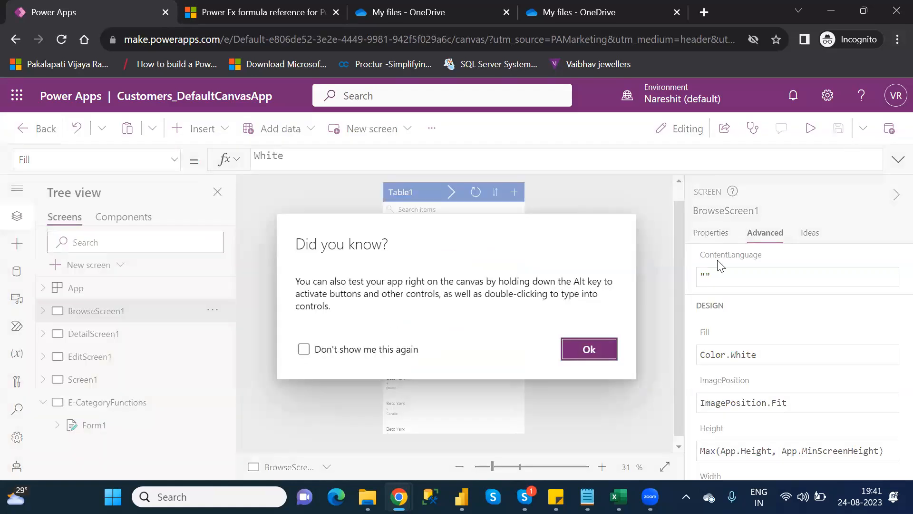
pyautogui.click(601, 349)
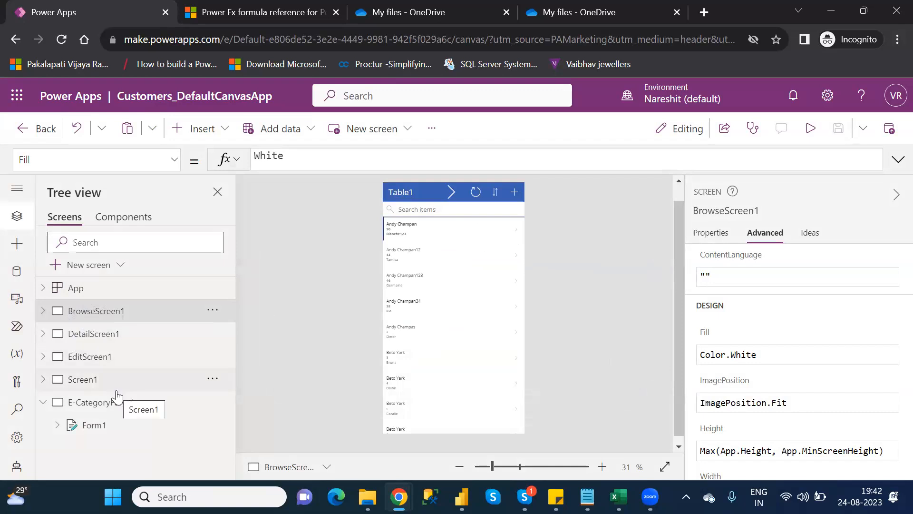
# Start entering a gallery reference in Form1's Item property and look up BrowseGallery1 under BrowseScreen1 in the tree
pyautogui.click(118, 426)
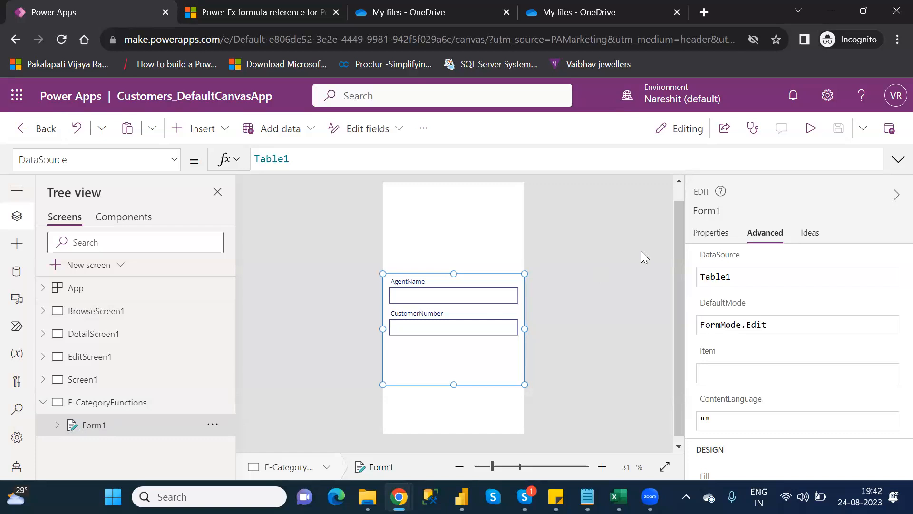
pyautogui.click(745, 373)
pyautogui.write('brow')
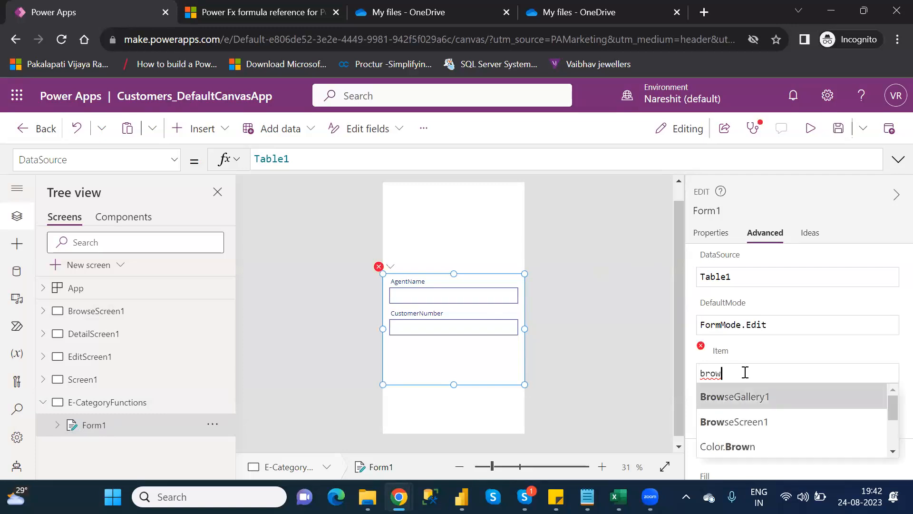
pyautogui.press('Down')
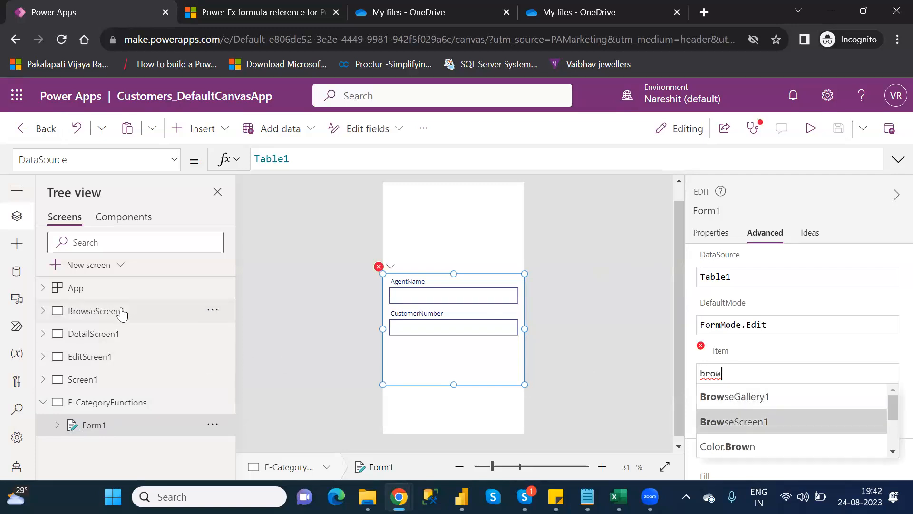
pyautogui.click(43, 312)
pyautogui.click(43, 312)
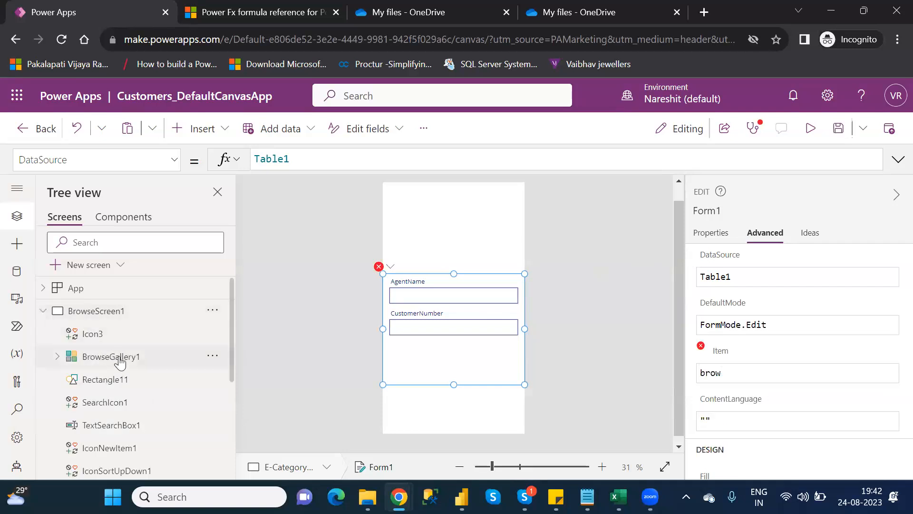
pyautogui.click(110, 357)
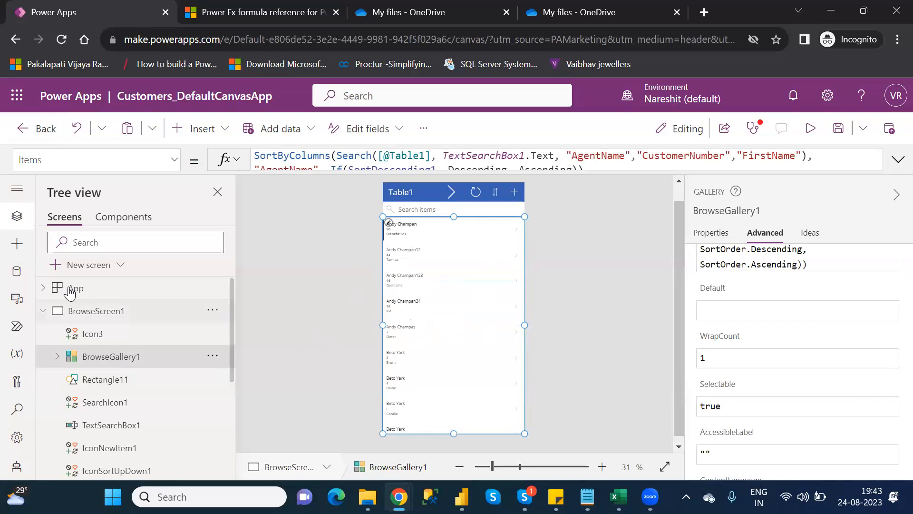
pyautogui.click(48, 312)
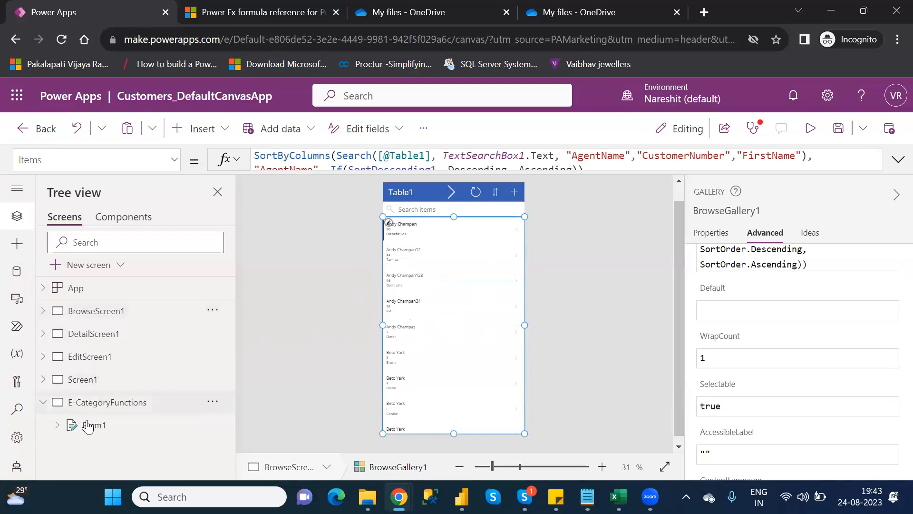
pyautogui.click(94, 426)
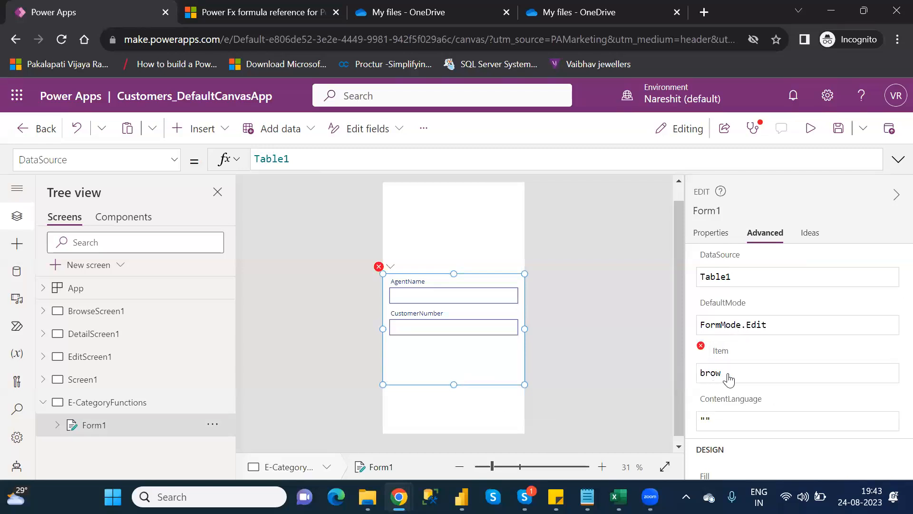
# Set Form1's Item property to BrowseGallery1.Selected
pyautogui.click(728, 374)
pyautogui.press('BackSpace')
pyautogui.press('BackSpace')
pyautogui.press('BackSpace')
pyautogui.press('BackSpace')
pyautogui.write('brow')
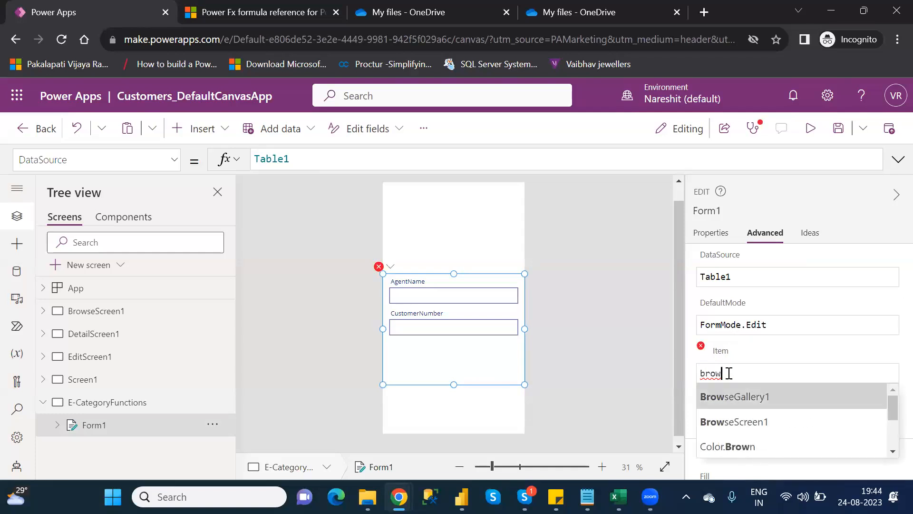
pyautogui.press('Return')
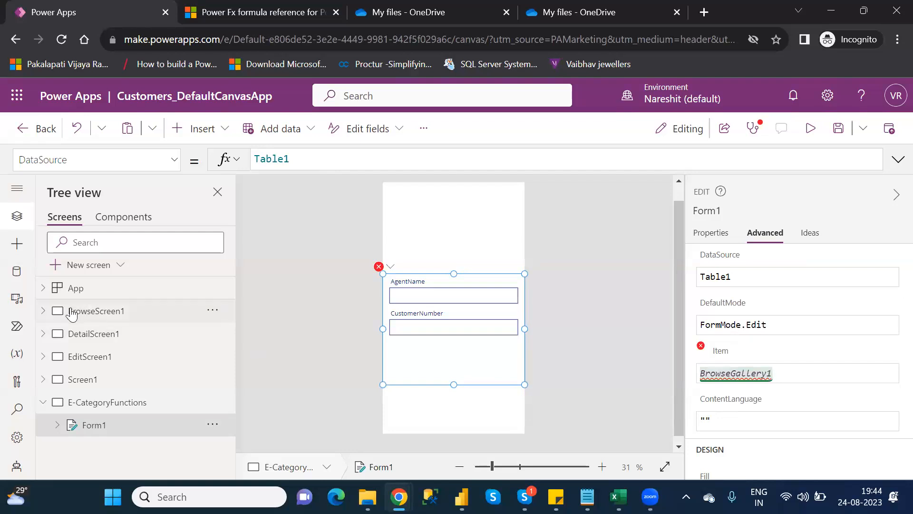
pyautogui.click(45, 311)
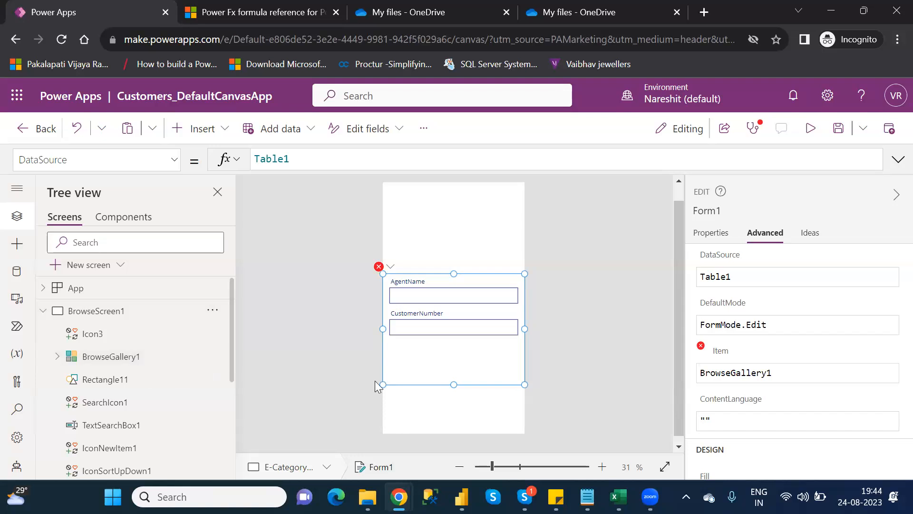
pyautogui.click(795, 375)
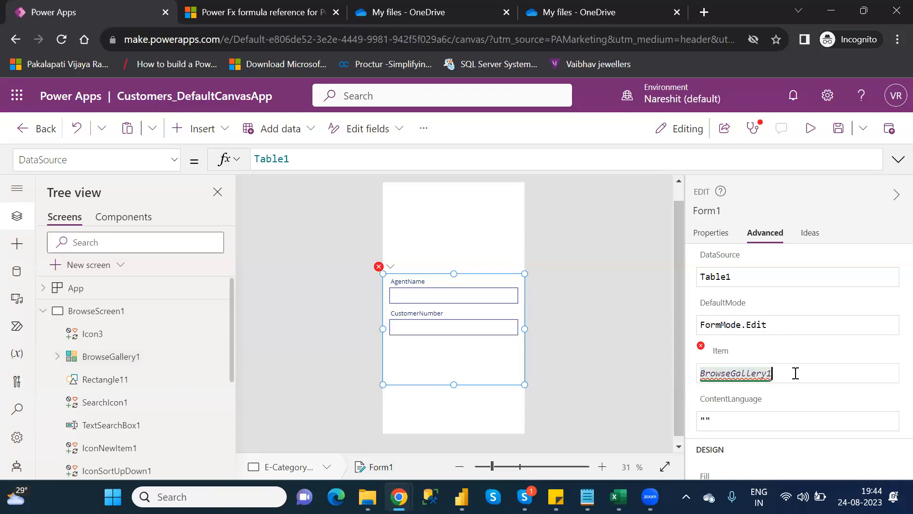
pyautogui.write('.se')
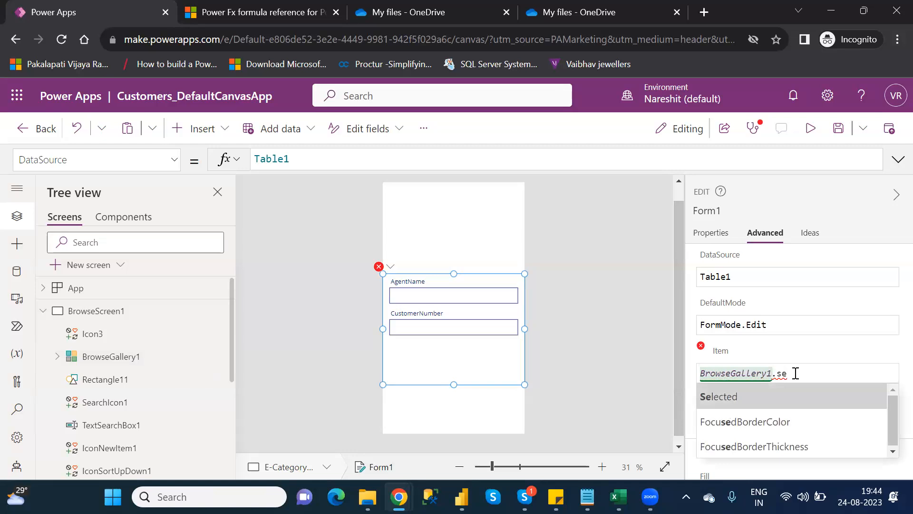
pyautogui.press('Tab')
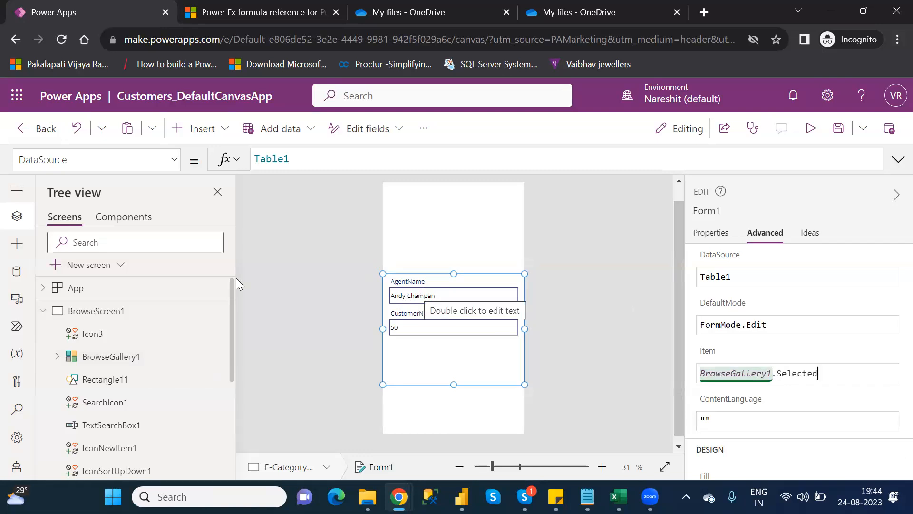
# Preview the app, open the second record in edit mode, then close the preview
pyautogui.click(42, 312)
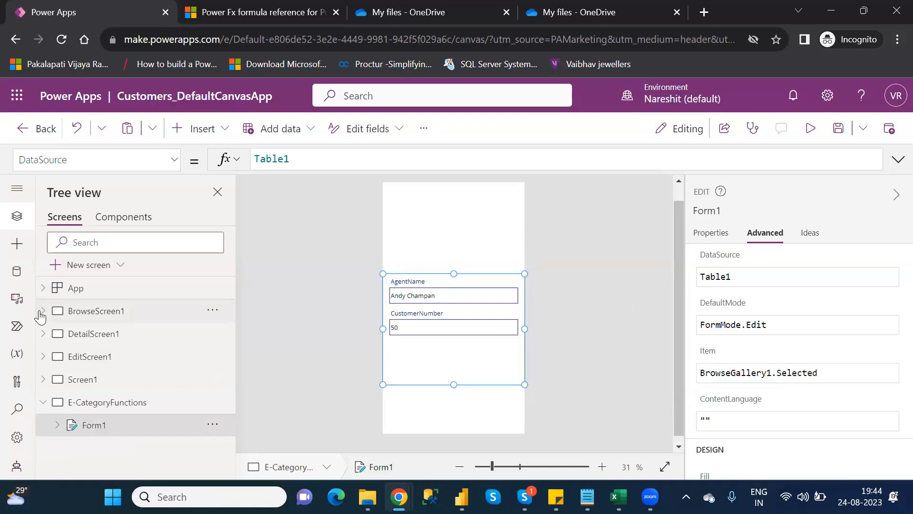
pyautogui.click(117, 319)
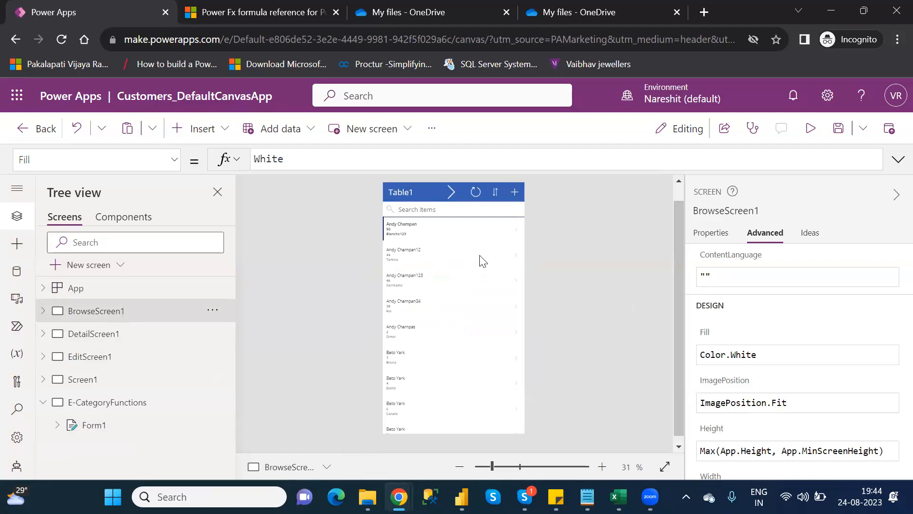
pyautogui.click(811, 130)
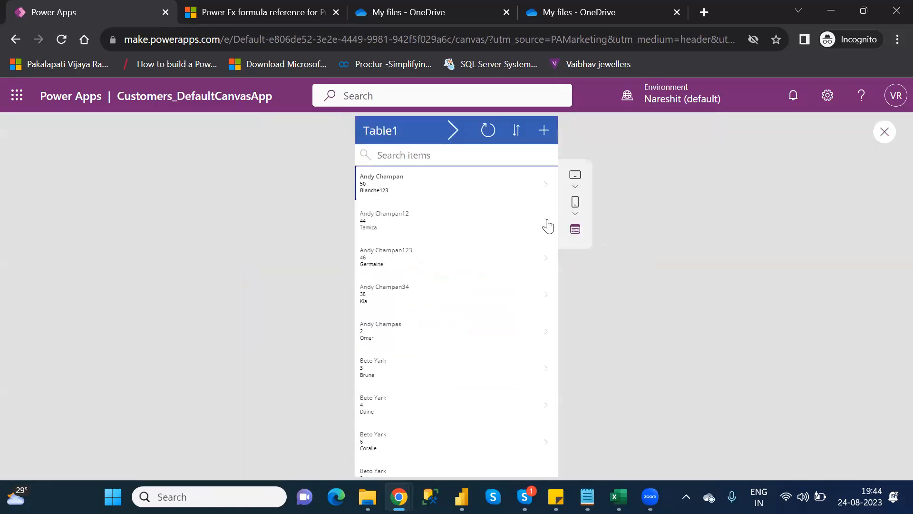
pyautogui.click(547, 227)
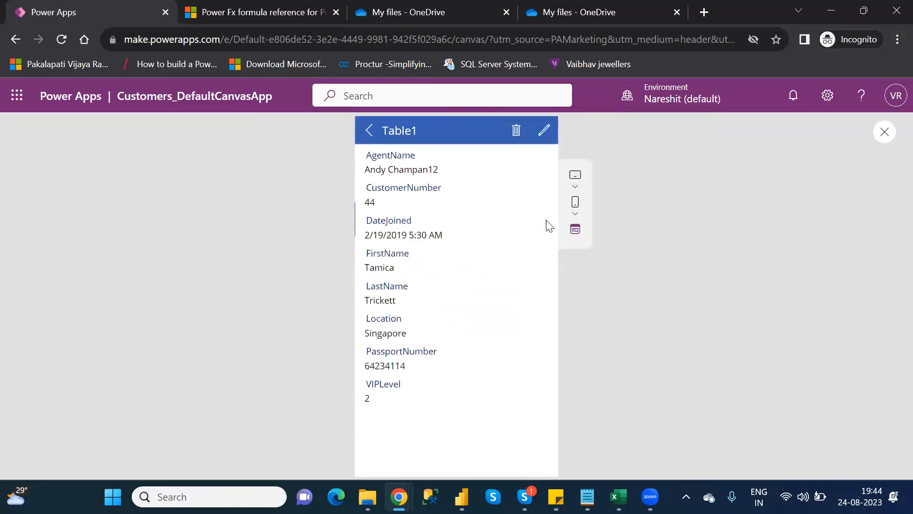
pyautogui.click(544, 130)
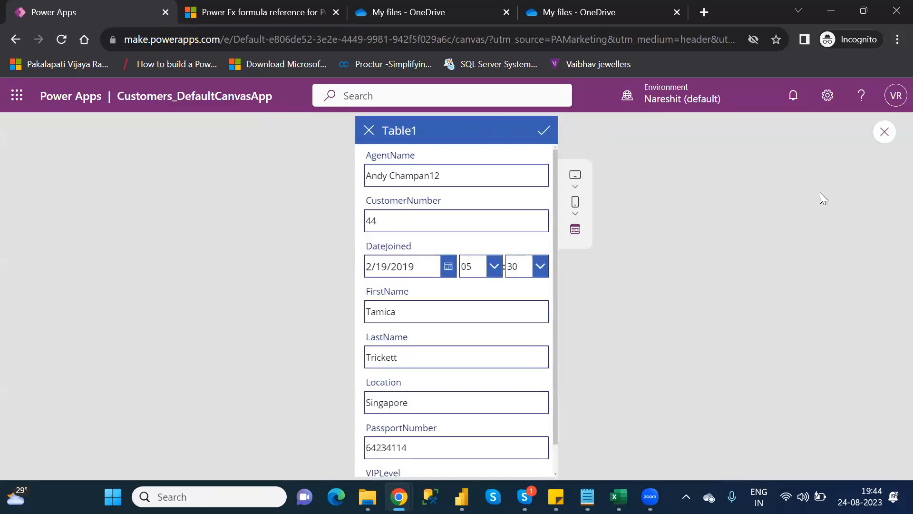
pyautogui.click(879, 138)
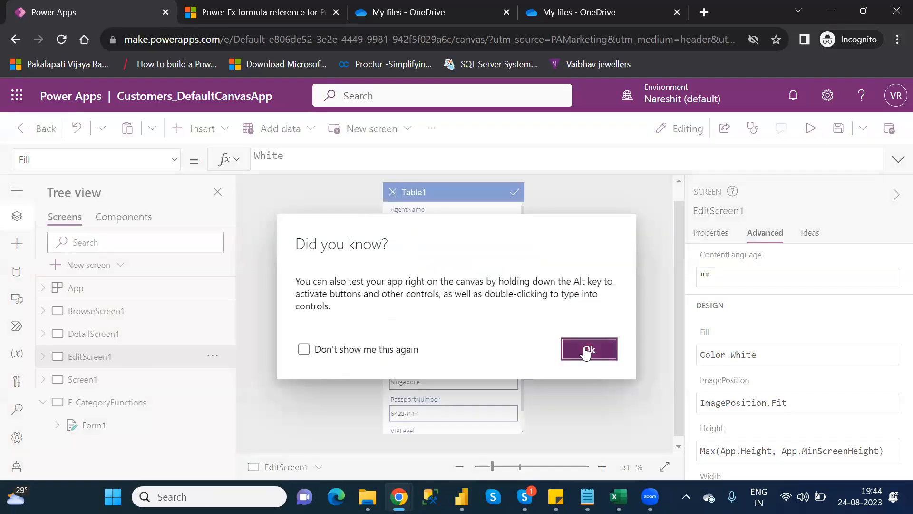
pyautogui.click(571, 352)
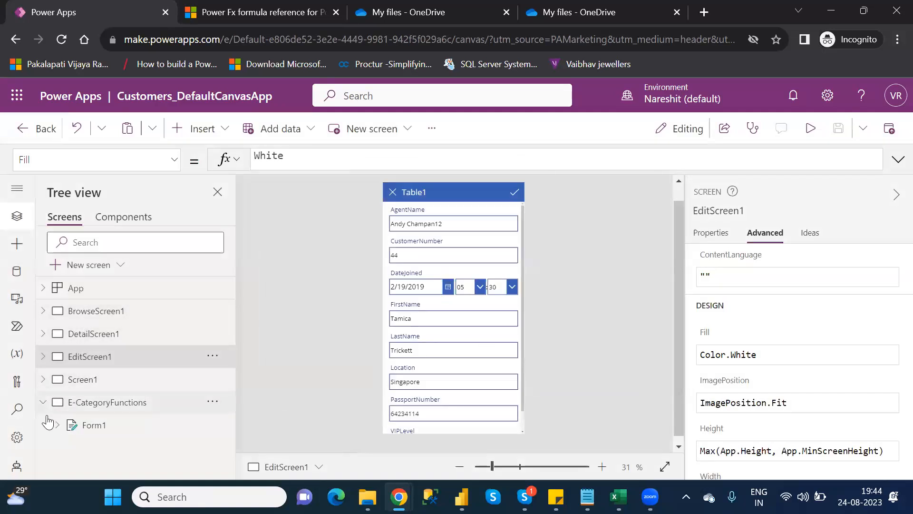
# Paste a copy of BrowseScreen1's Navigate(Screen1) arrow icon beside the original and delete the copy again
pyautogui.click(106, 403)
pyautogui.click(103, 316)
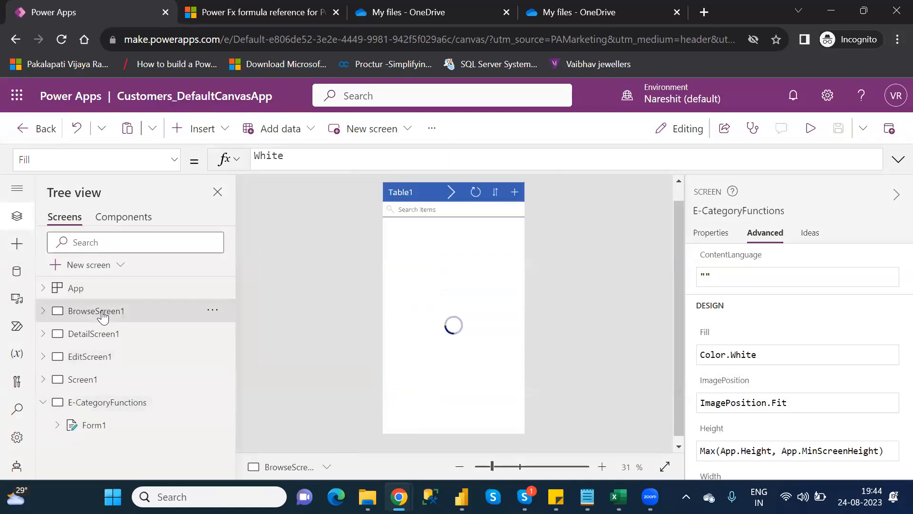
pyautogui.click(447, 191)
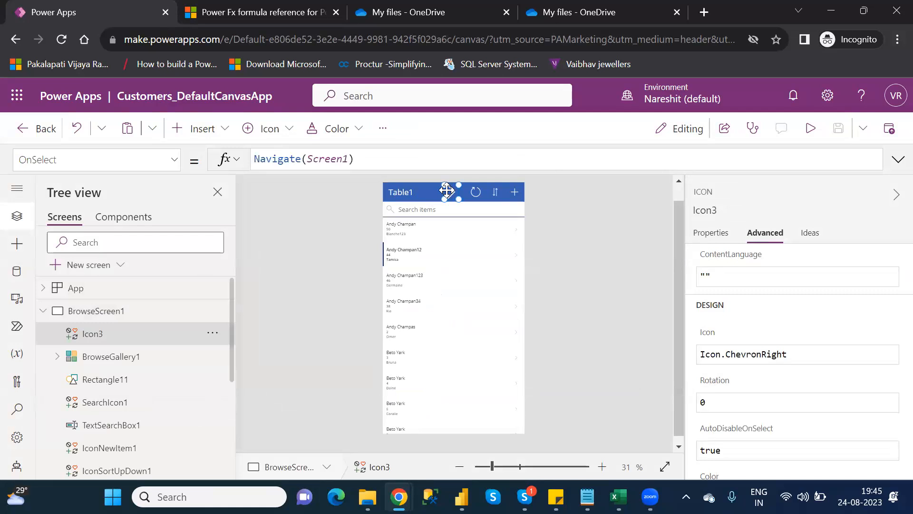
pyautogui.hotkey('ctrl', 'c')
pyautogui.hotkey('ctrl', 'v')
pyautogui.moveTo(447, 190); pyautogui.dragTo(430, 191)
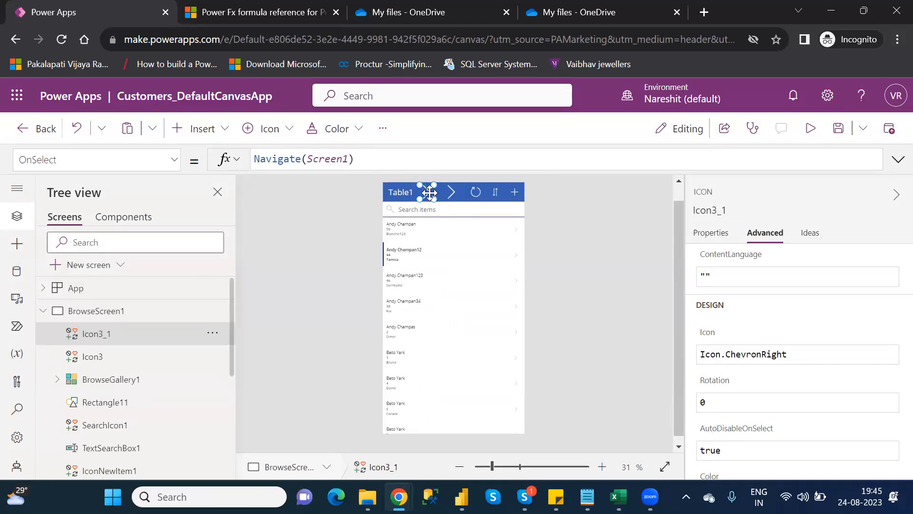
pyautogui.press('Delete')
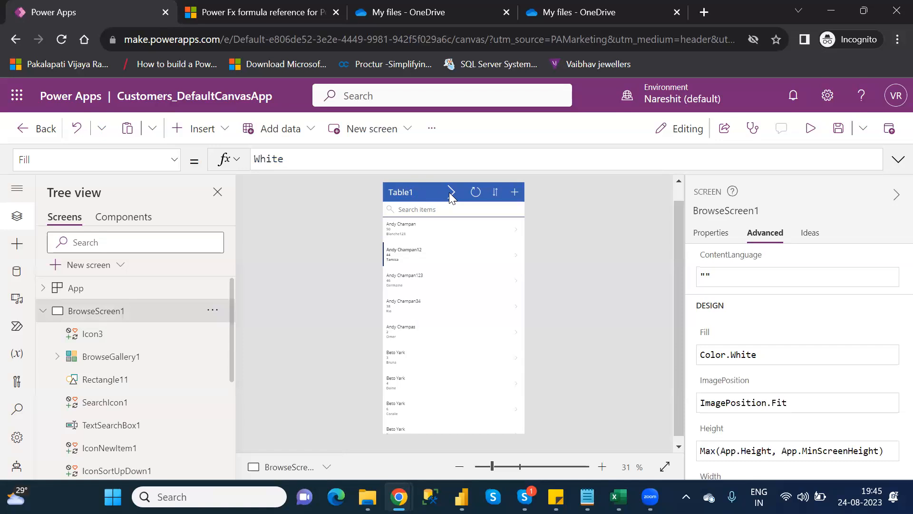
# Preview the app, open the third gallery record's details, and close the preview
pyautogui.click(451, 195)
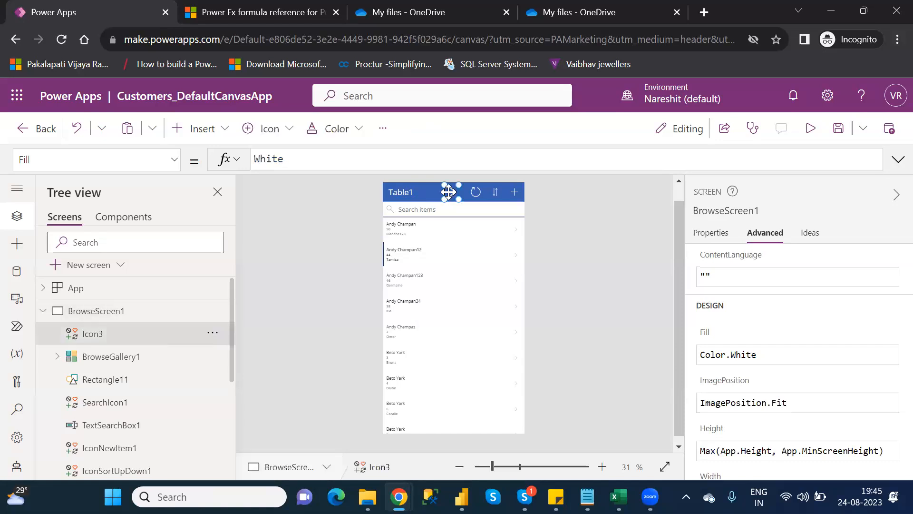
pyautogui.click(516, 258)
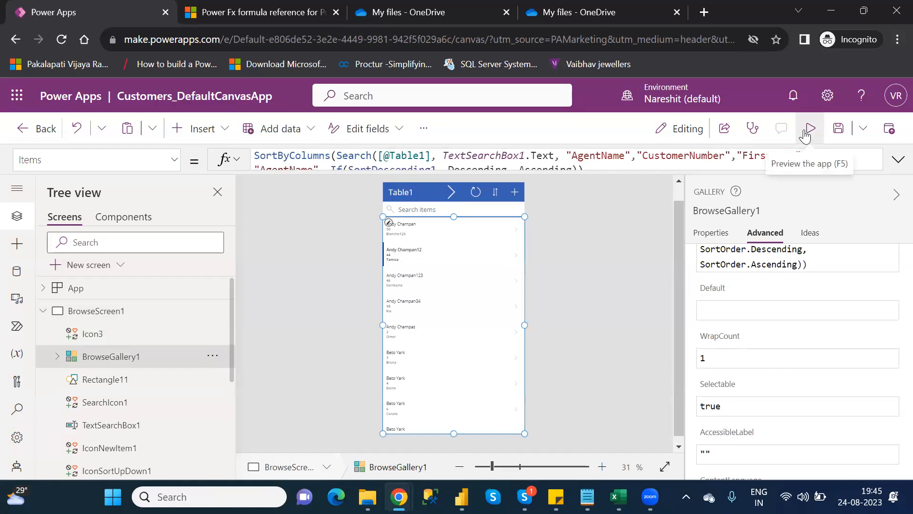
pyautogui.click(804, 131)
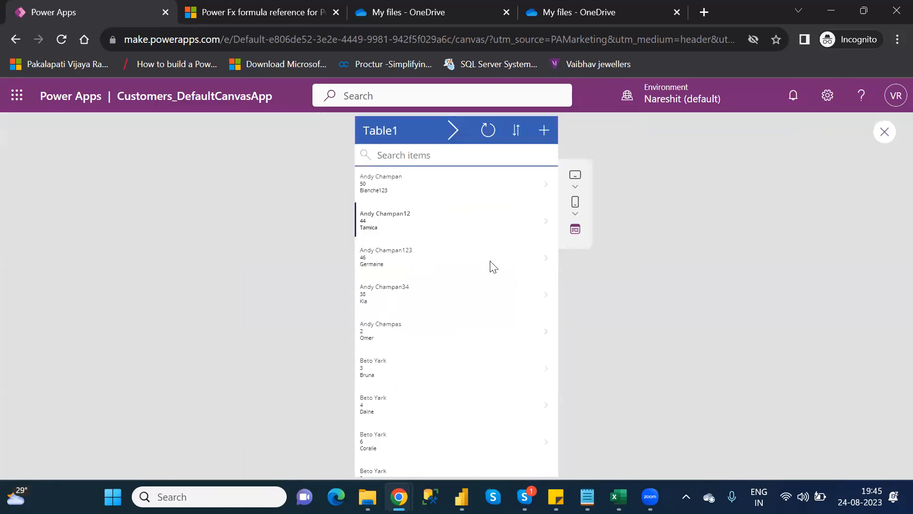
pyautogui.click(547, 260)
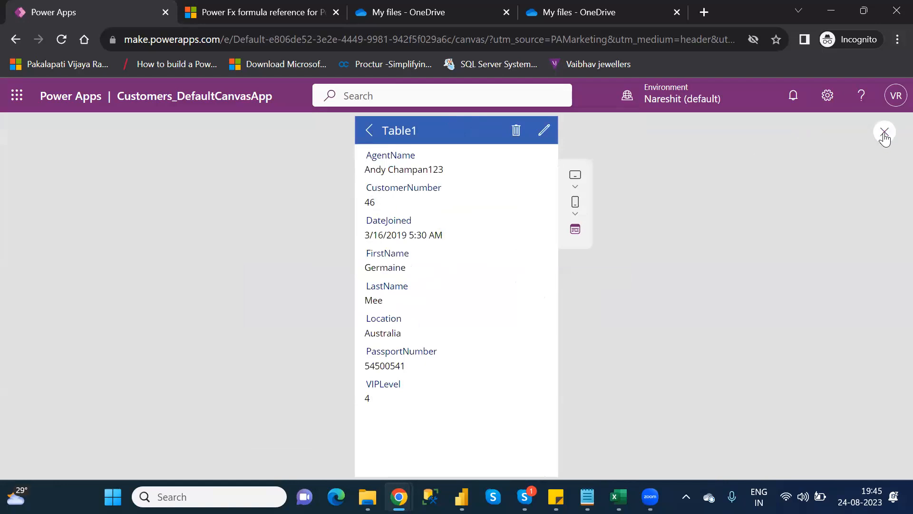
pyautogui.click(884, 134)
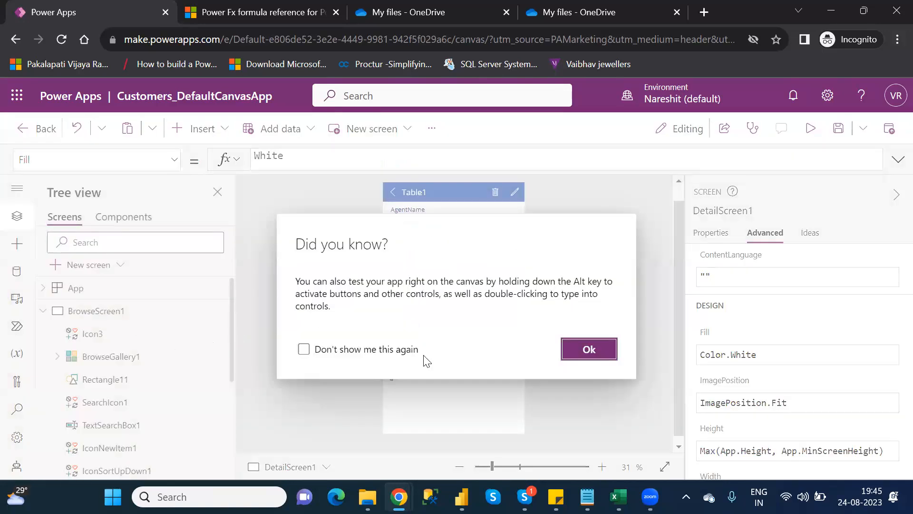
pyautogui.click(564, 356)
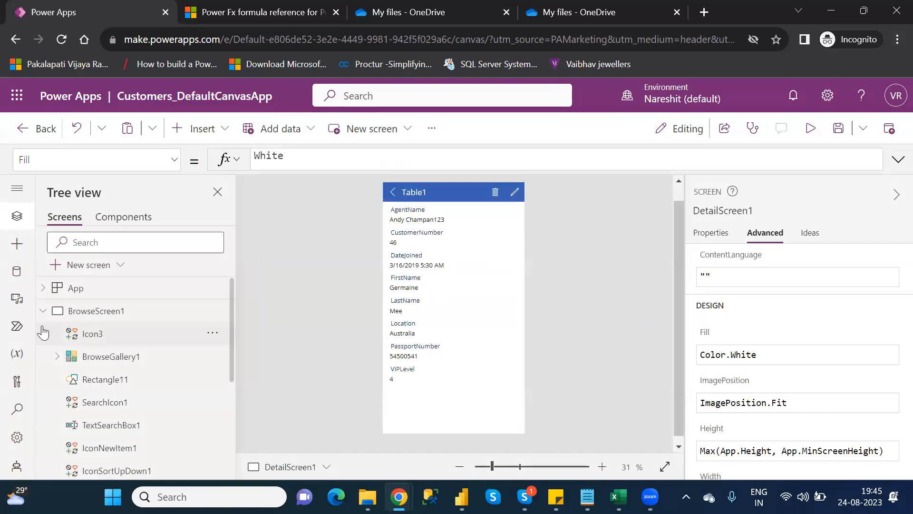
# Open the E-CategoryFunctions screen and select Form1 to review its properties
pyautogui.click(43, 312)
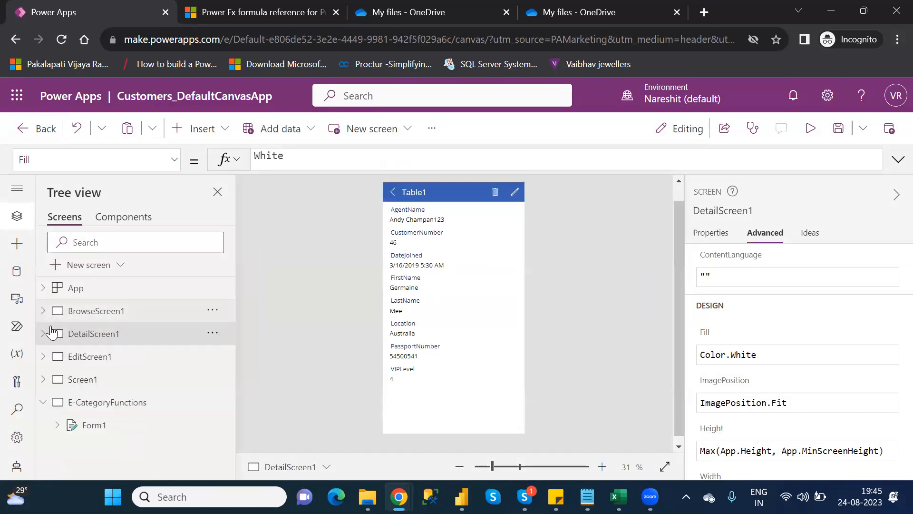
pyautogui.click(114, 404)
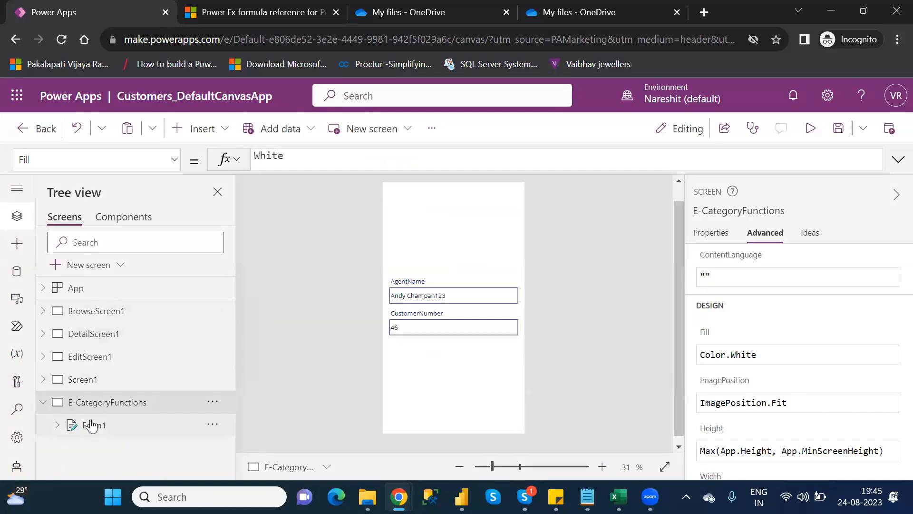
pyautogui.click(92, 424)
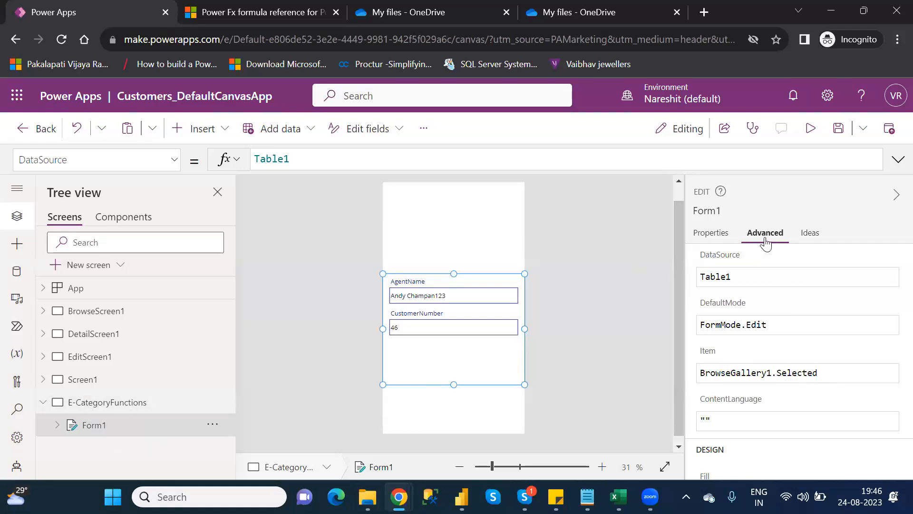
# Preview the E-CategoryFunctions screen, delete the last two characters of Form1's AgentName value, and close the preview
pyautogui.moveTo(708, 360)
pyautogui.click(809, 135)
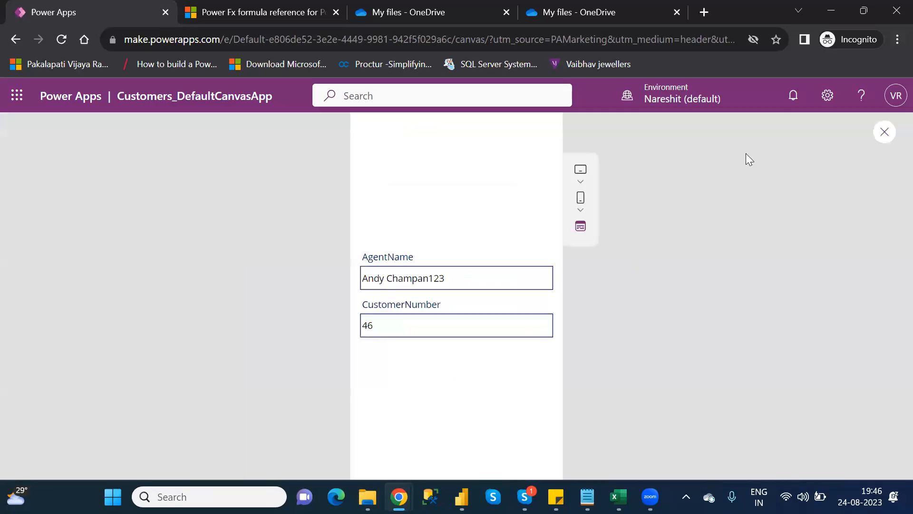
pyautogui.click(454, 284)
pyautogui.press('BackSpace')
pyautogui.press('BackSpace')
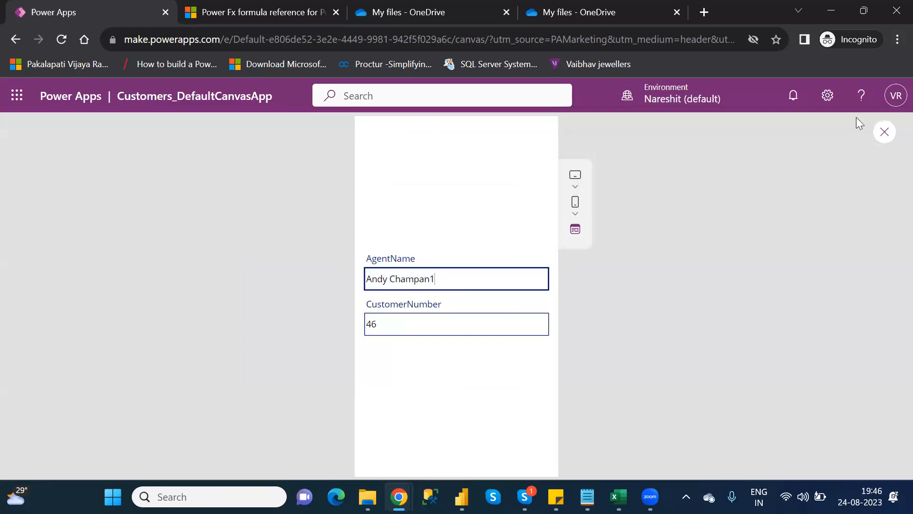
pyautogui.click(885, 133)
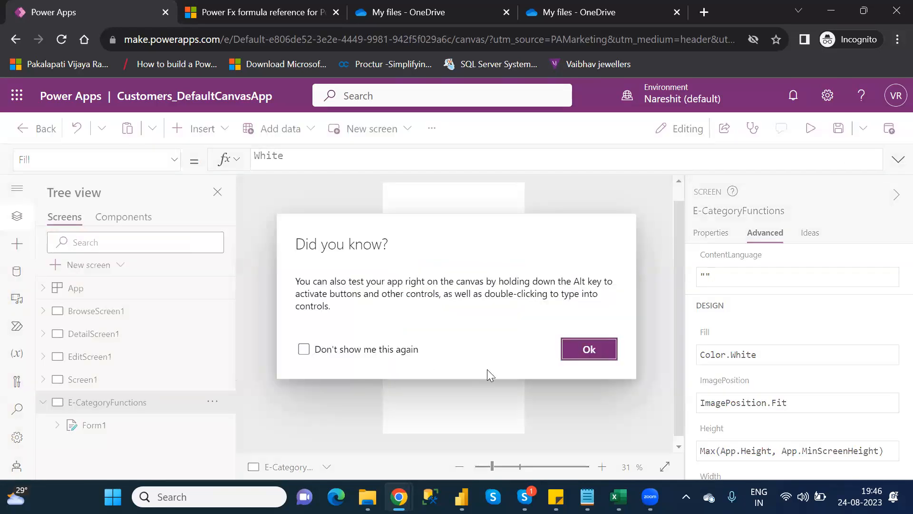
pyautogui.click(589, 349)
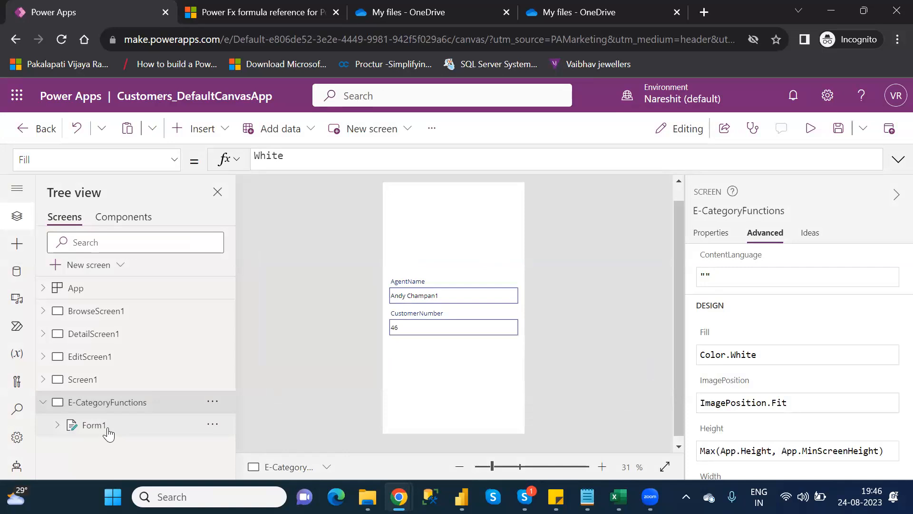
pyautogui.click(106, 432)
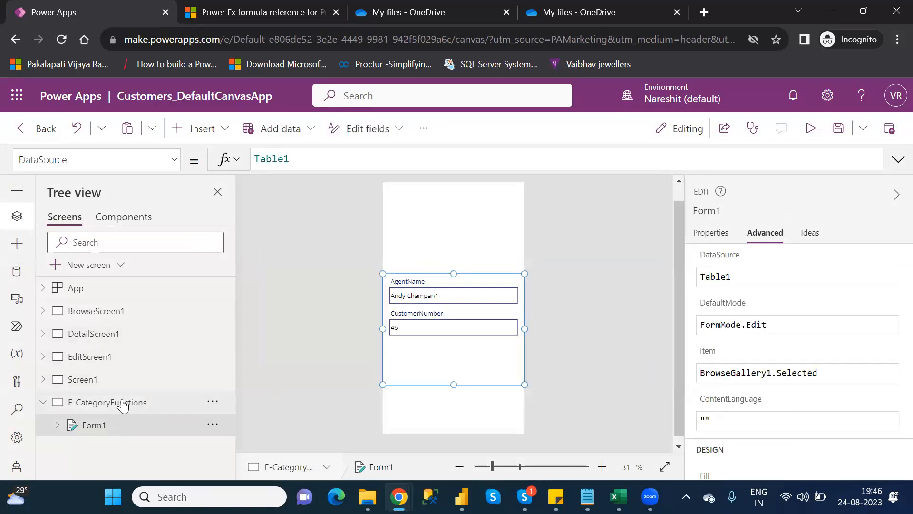
pyautogui.click(105, 311)
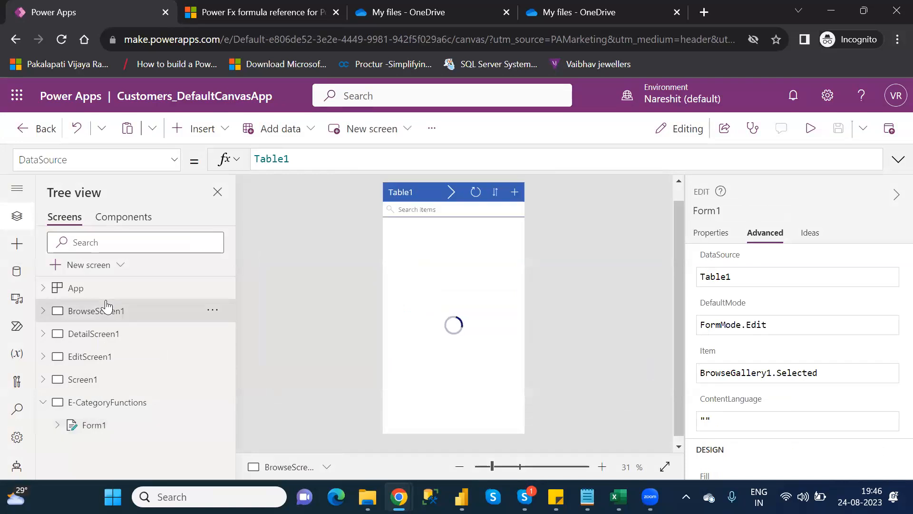
pyautogui.click(213, 130)
pyautogui.write('edit')
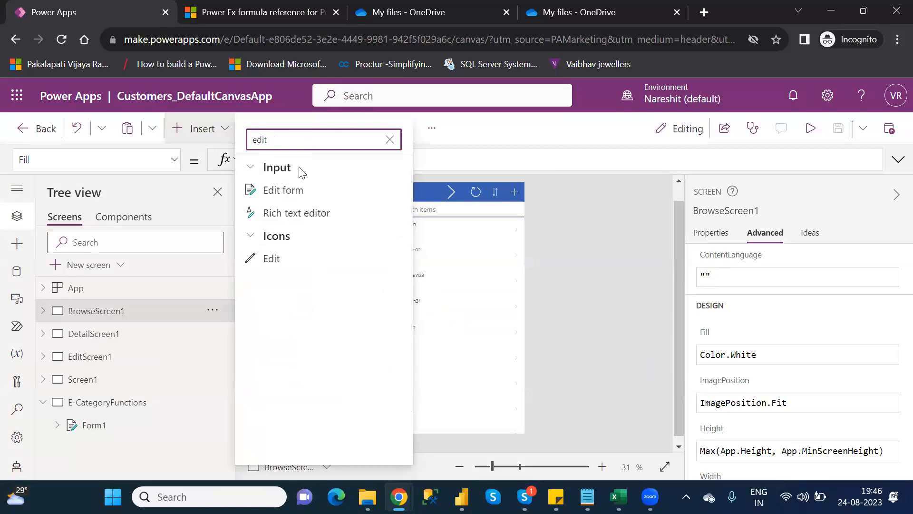
pyautogui.click(285, 260)
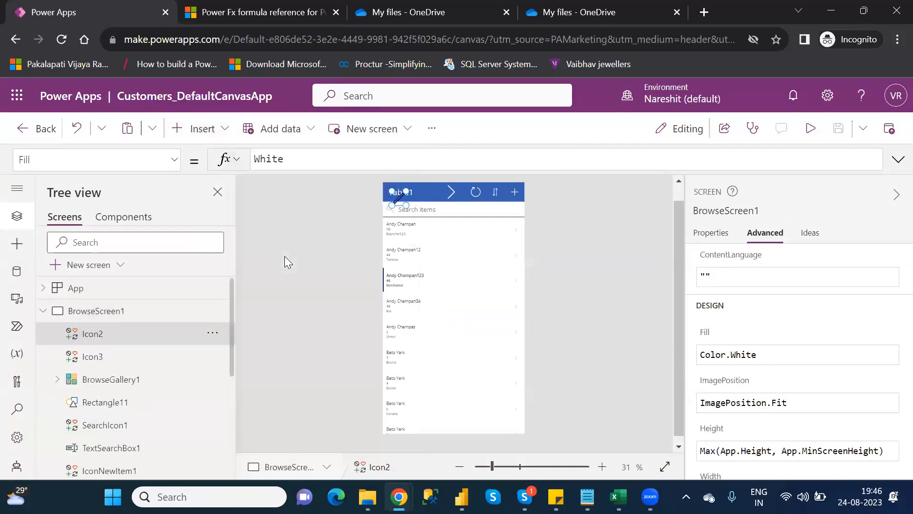
pyautogui.moveTo(399, 196); pyautogui.dragTo(430, 191)
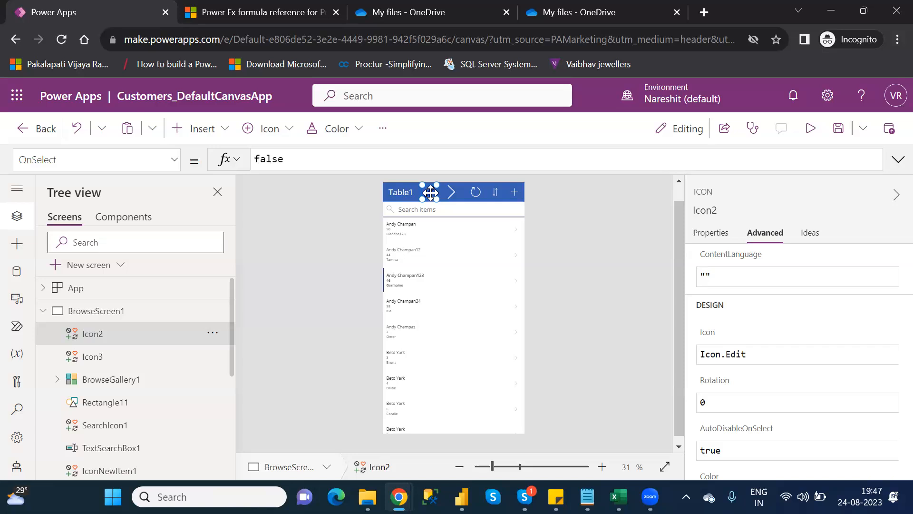
pyautogui.press('Delete')
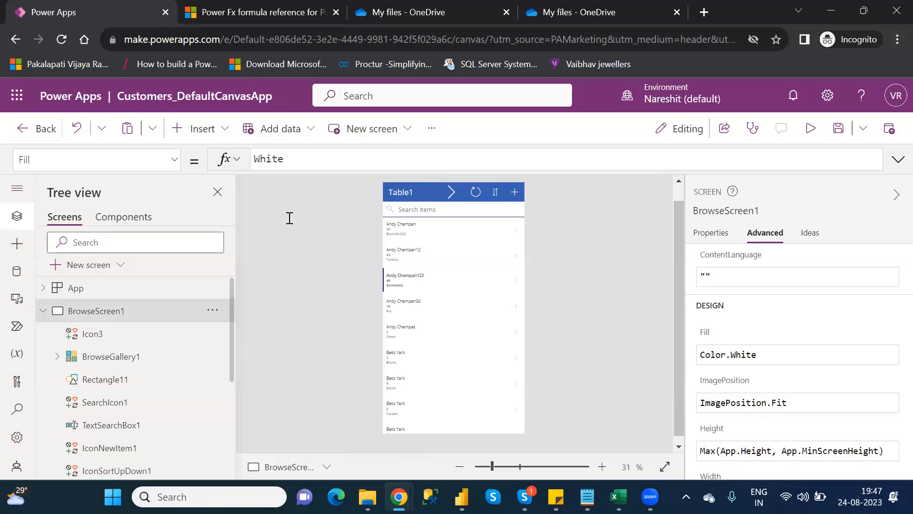
# Examine the EditForm(EditForm1) call in the OnSelect formula of DetailScreen1's edit icon
pyautogui.click(44, 311)
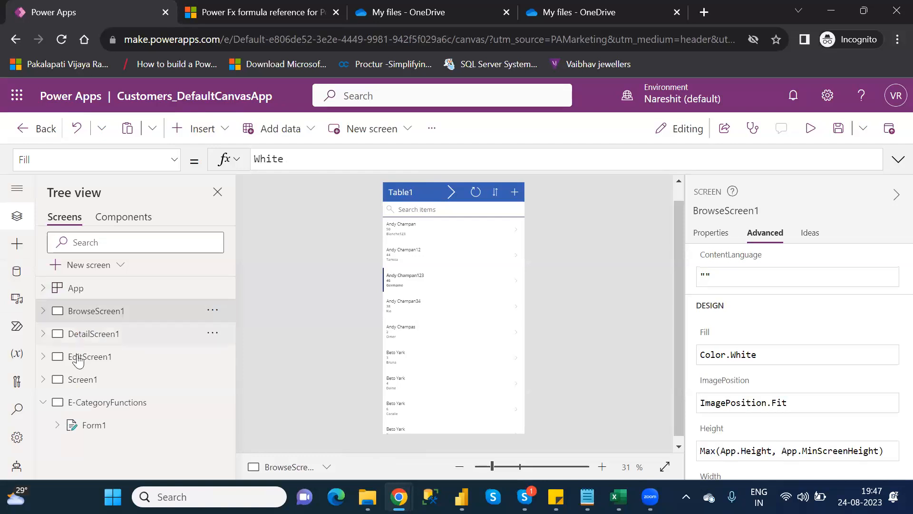
pyautogui.click(103, 361)
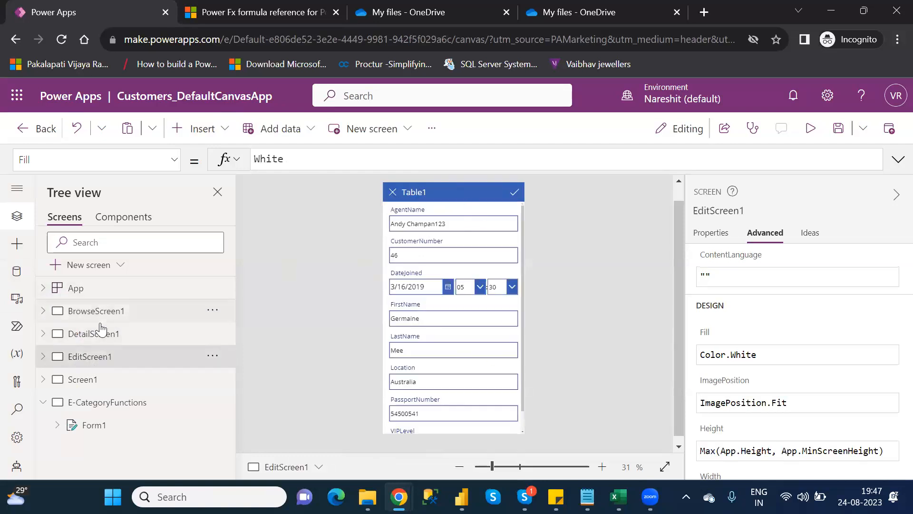
pyautogui.click(93, 335)
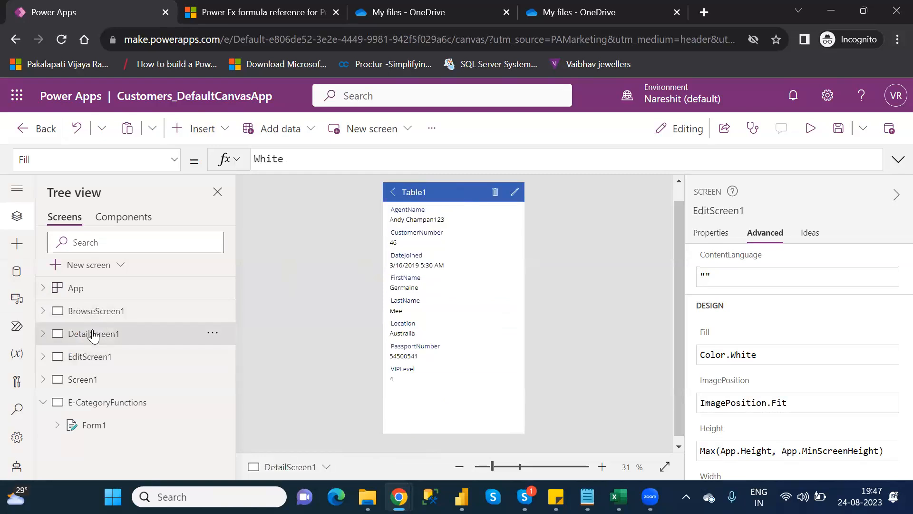
pyautogui.click(516, 192)
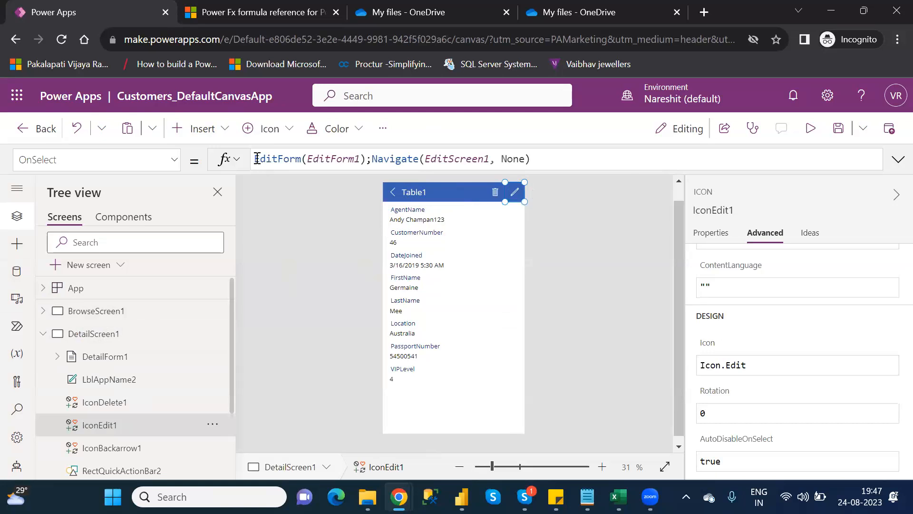
pyautogui.moveTo(257, 159); pyautogui.dragTo(367, 158)
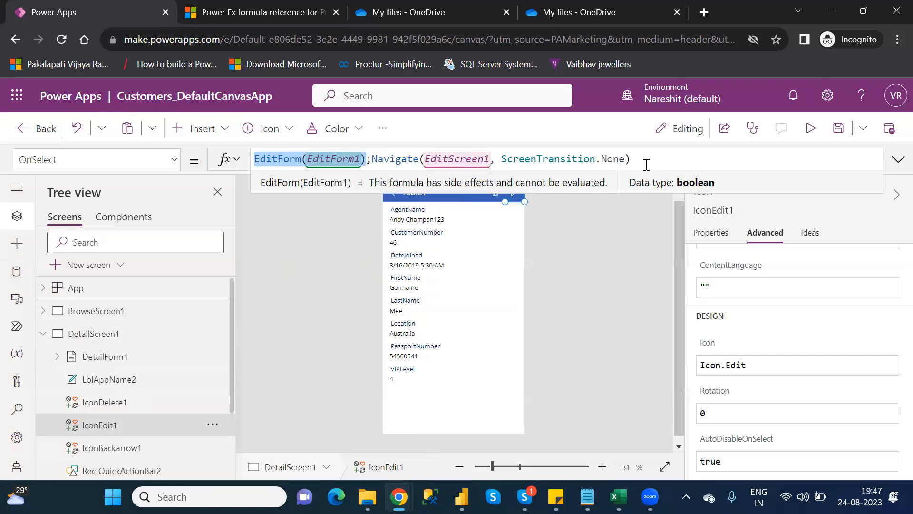
pyautogui.click(338, 169)
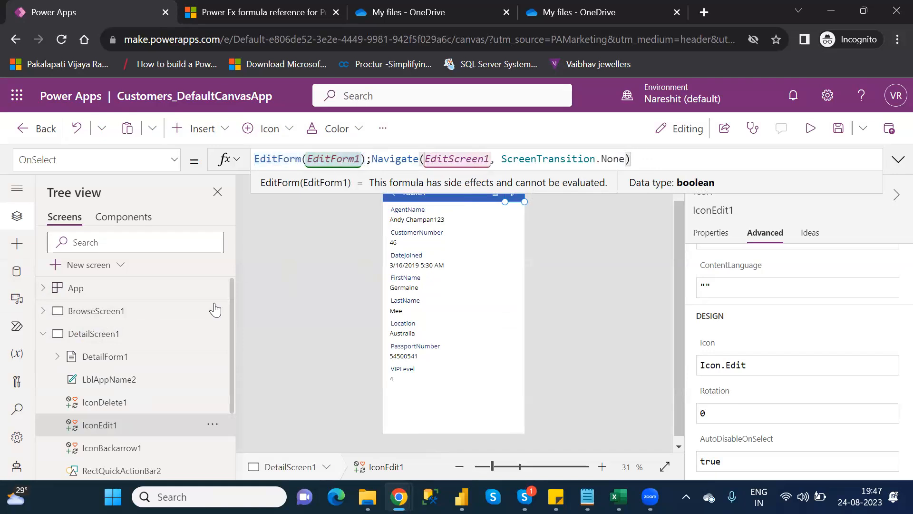
# Examine the Navigate part of the edit icon's formula and EditScreen1's EditForm1 properties
pyautogui.click(49, 335)
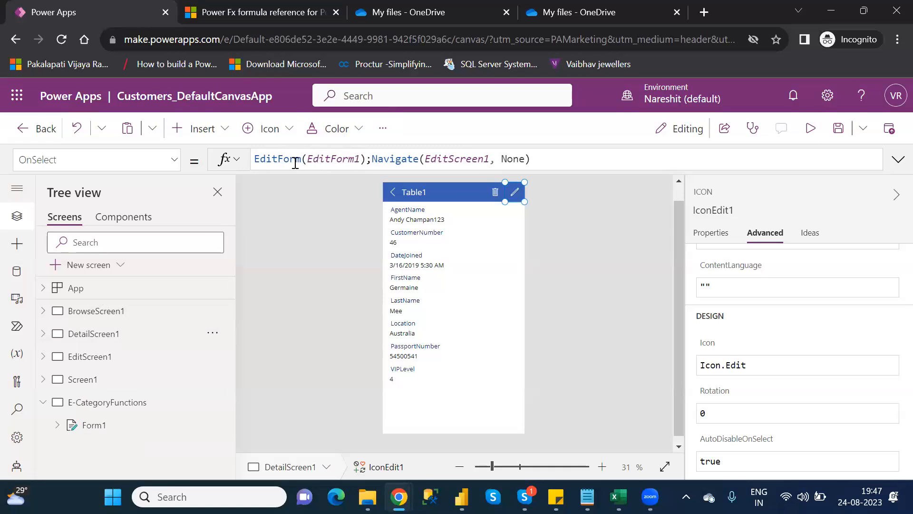
pyautogui.click(45, 356)
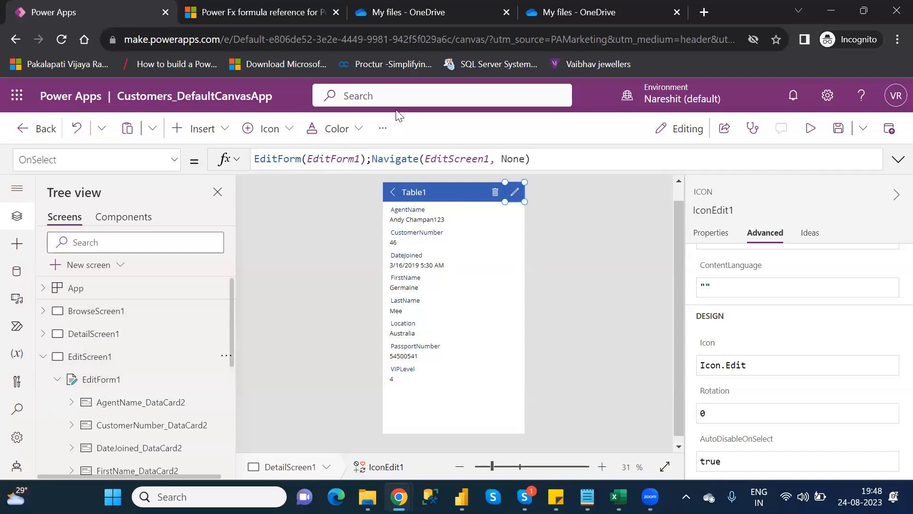
pyautogui.moveTo(367, 157); pyautogui.dragTo(631, 160)
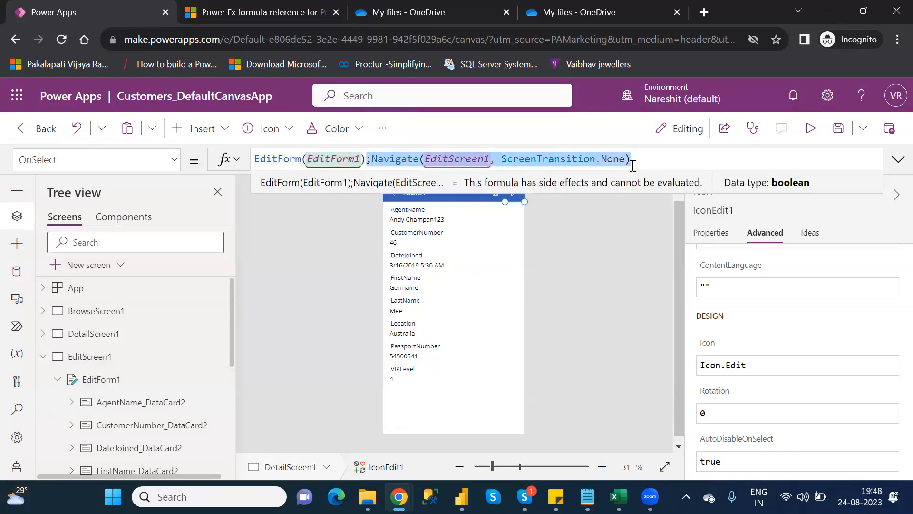
pyautogui.click(649, 160)
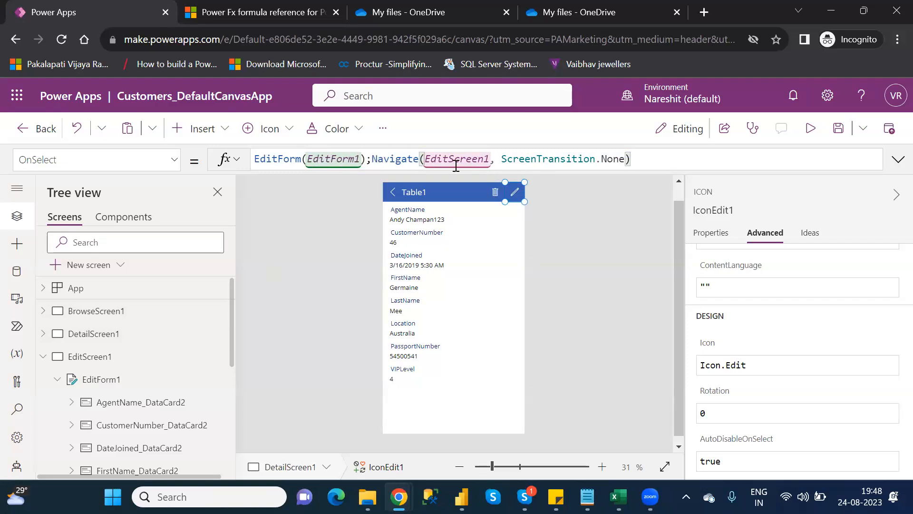
pyautogui.click(109, 375)
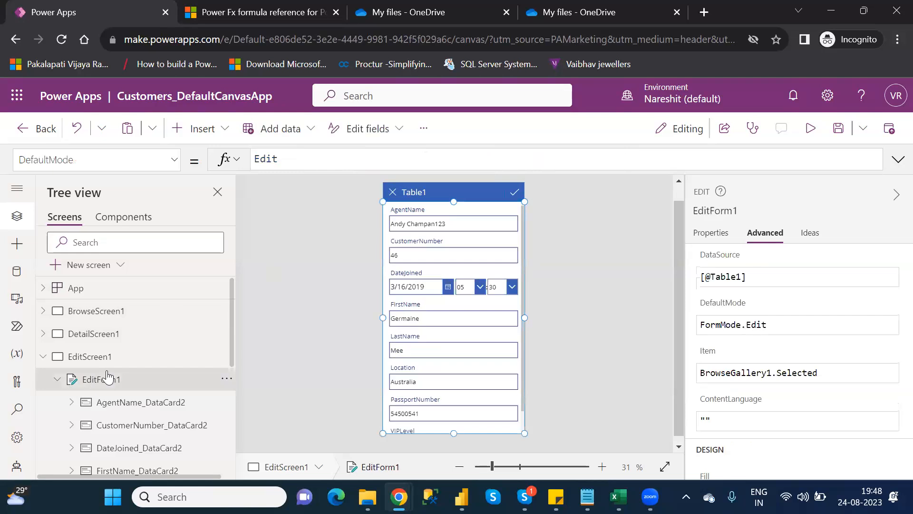
pyautogui.click(43, 357)
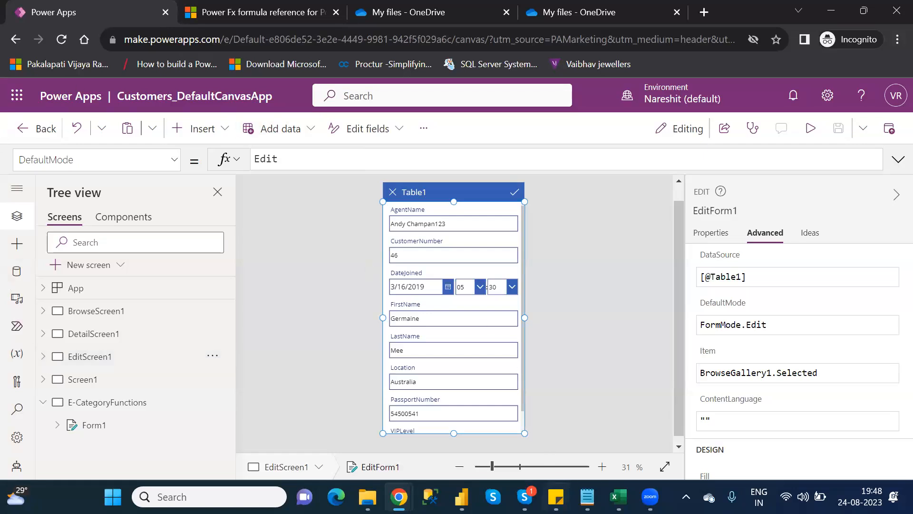
# Switch to the Category_Wise_Functions notes, select EndsWith in the E Category list, and return to the app
pyautogui.moveTo(588, 496)
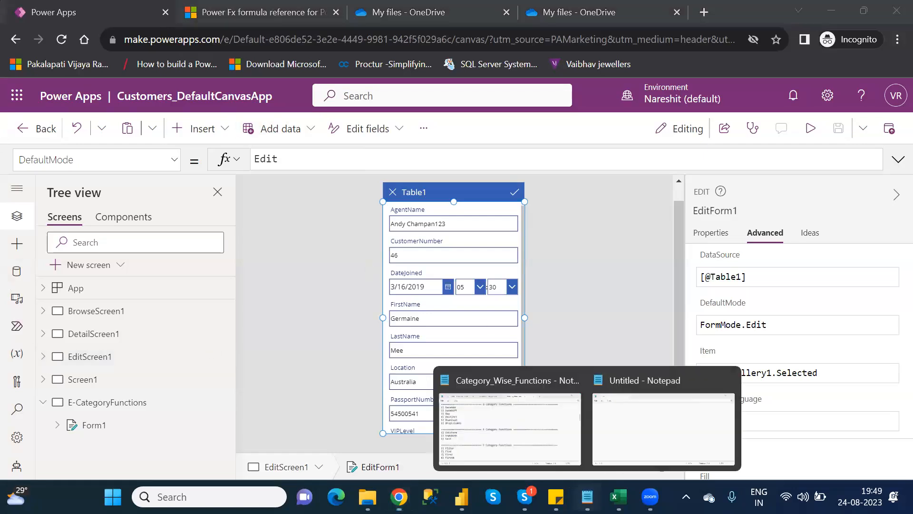
pyautogui.click(529, 426)
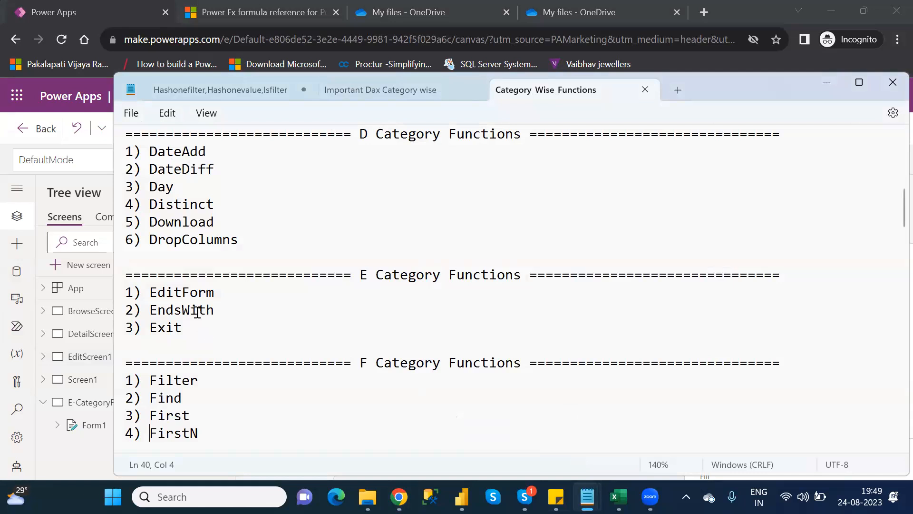
pyautogui.doubleClick(197, 311)
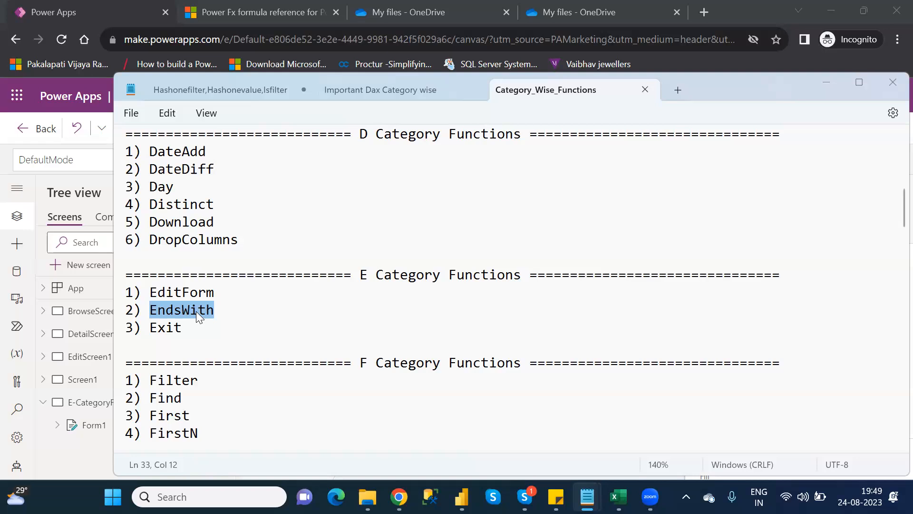
pyautogui.hotkey('alt', 'Tab')
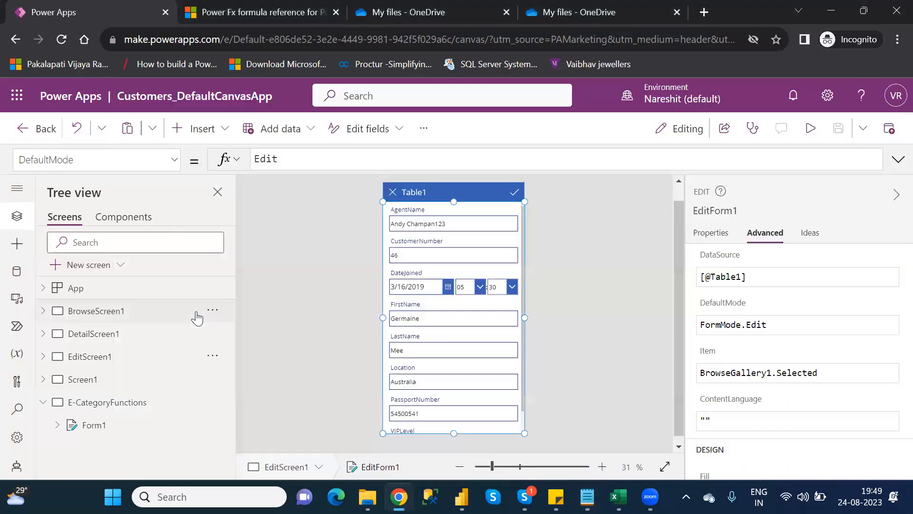
# Add a new blank screen to the app
pyautogui.click(87, 381)
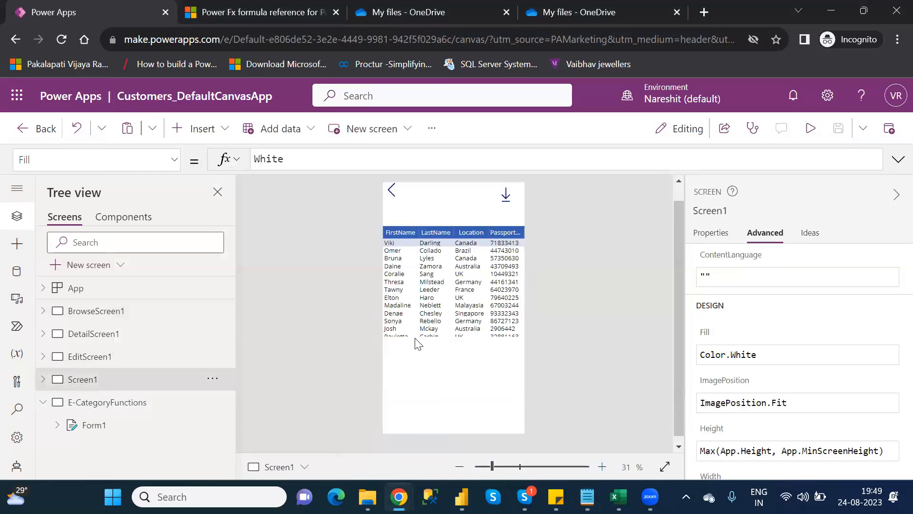
pyautogui.click(42, 403)
pyautogui.click(96, 267)
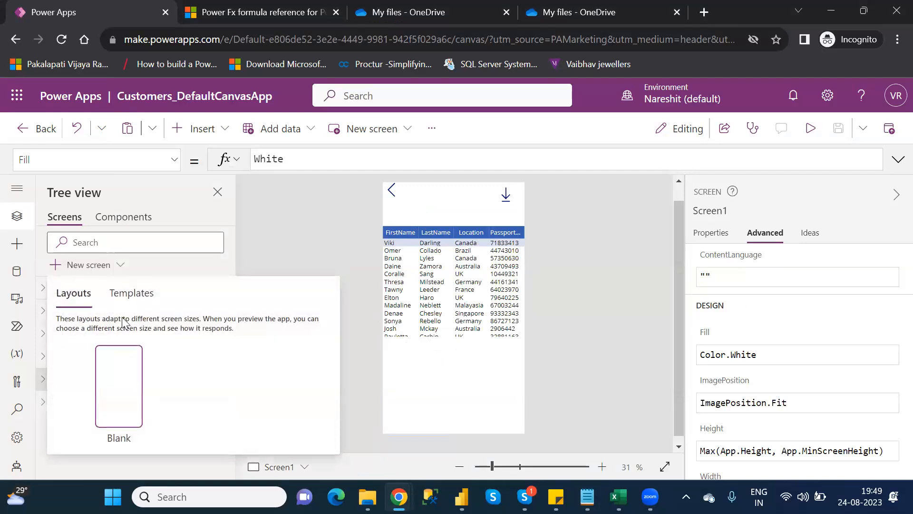
pyautogui.click(125, 381)
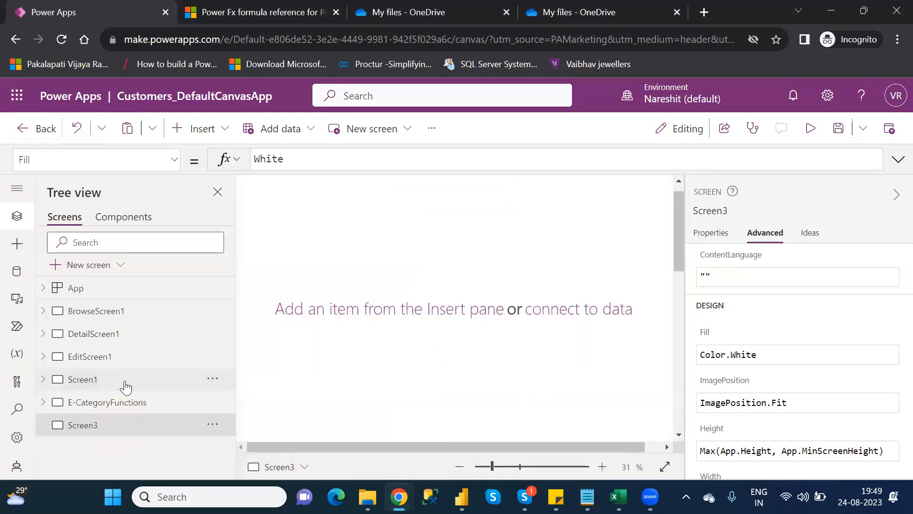
# Insert a data table on the new screen, connect it to Table1, and resize it to about 610 by 388
pyautogui.click(507, 467)
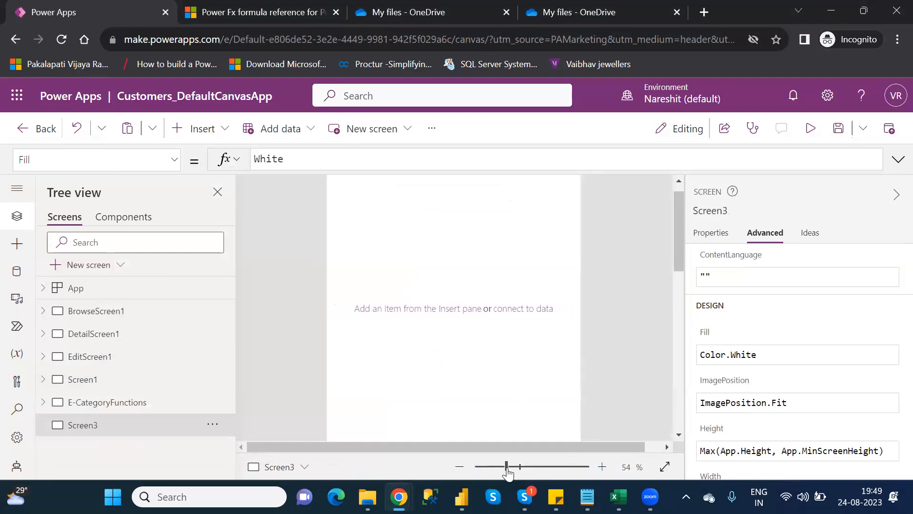
pyautogui.click(678, 211)
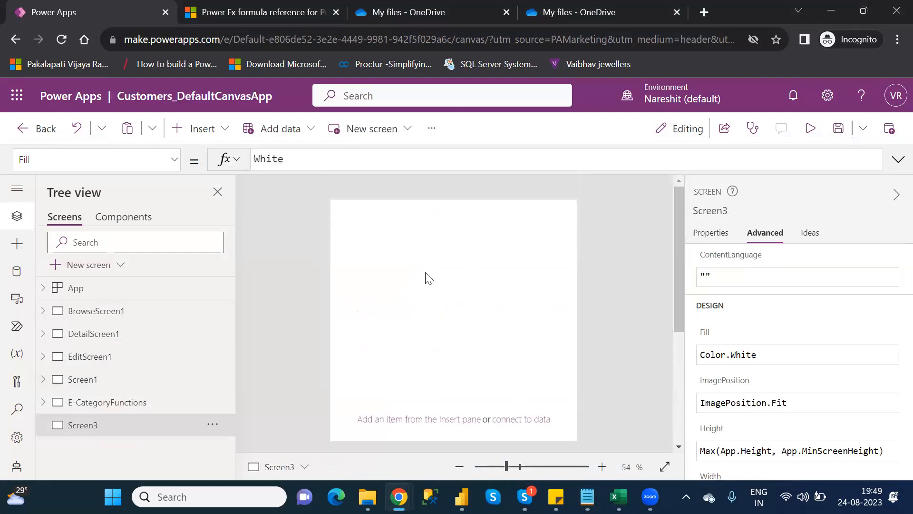
pyautogui.click(209, 140)
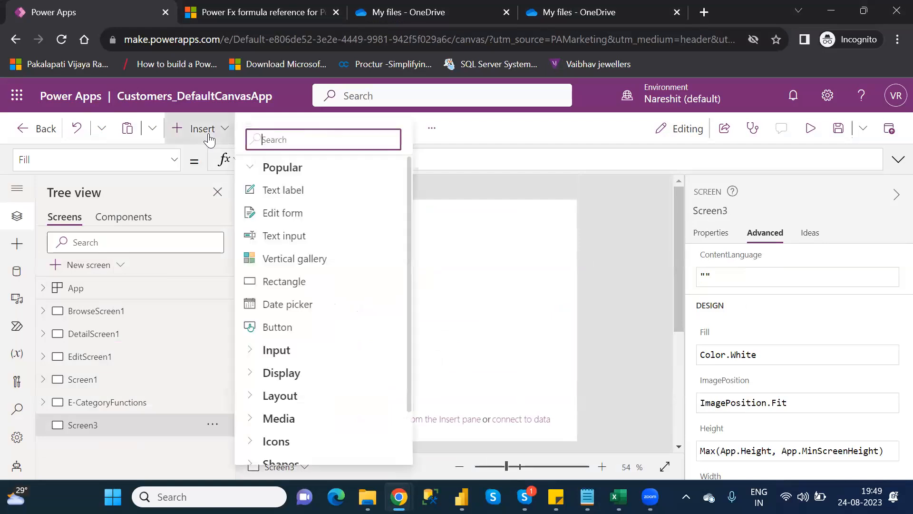
pyautogui.write('data')
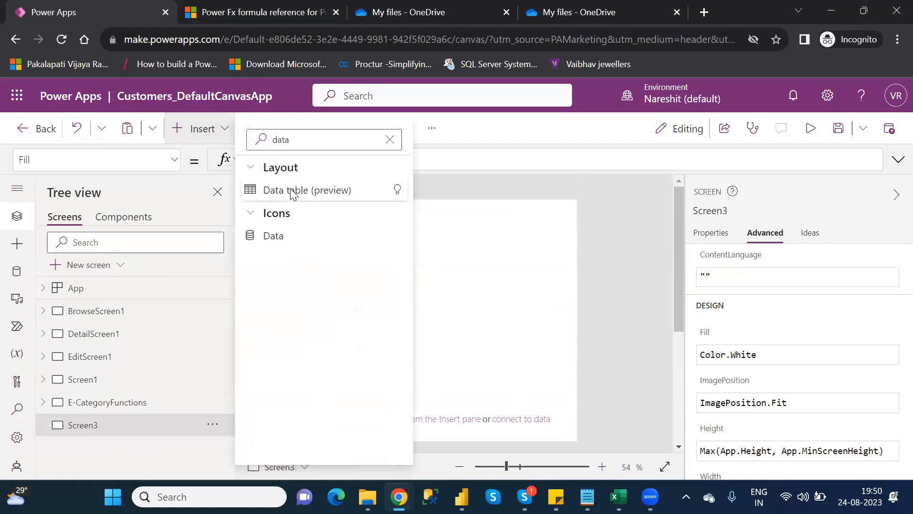
pyautogui.click(291, 192)
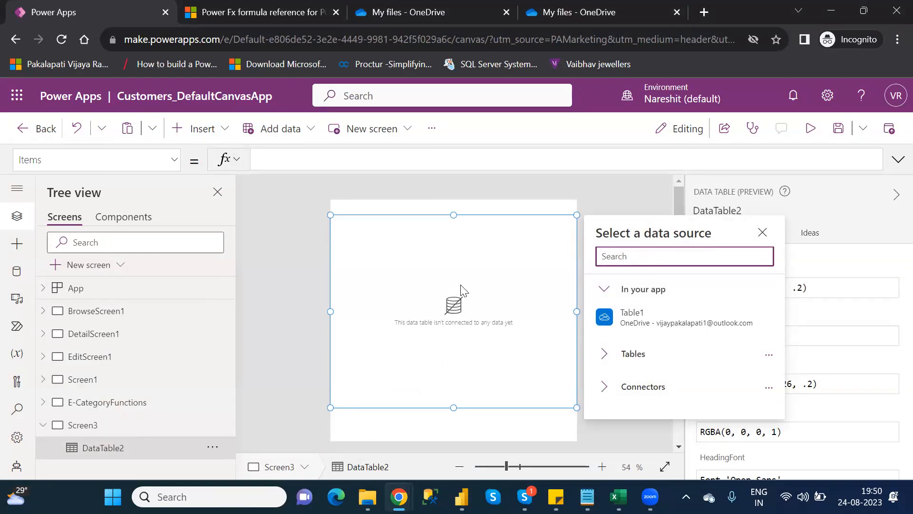
pyautogui.click(649, 315)
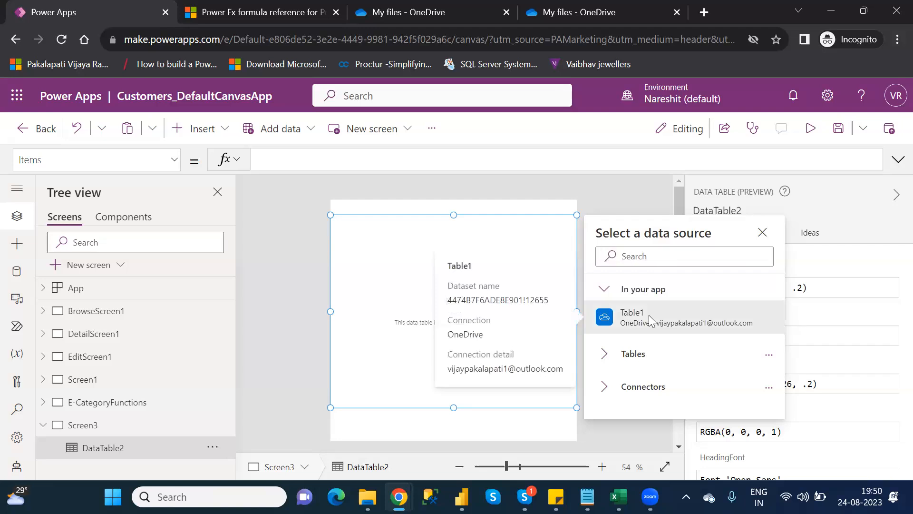
pyautogui.moveTo(330, 215); pyautogui.dragTo(342, 260)
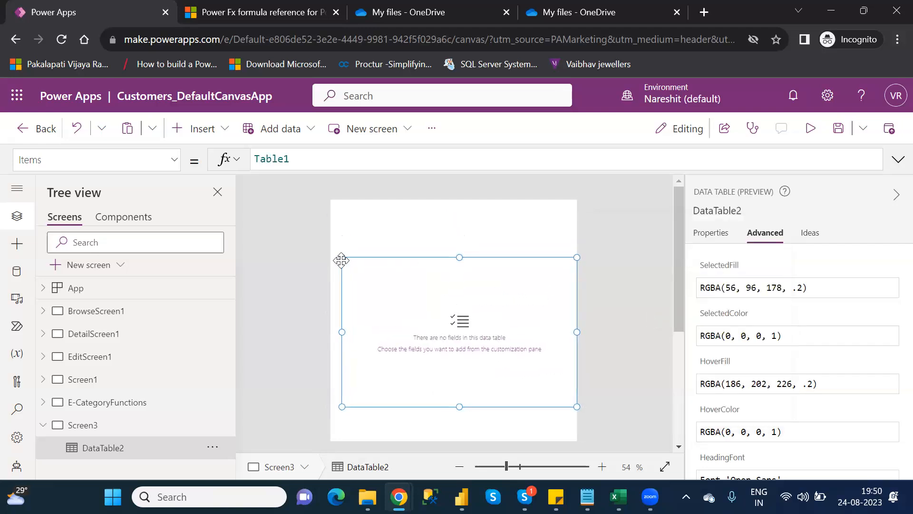
# Set the data table's Items formula to AddColumns(Table1,"EndsWith",EndsWith(AgentName,"a"))
pyautogui.doubleClick(277, 160)
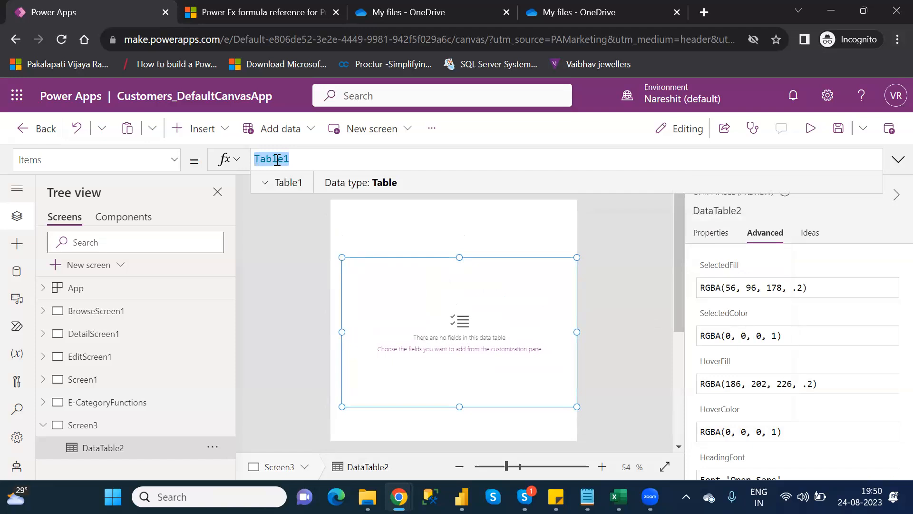
pyautogui.click(277, 160)
pyautogui.write('ad')
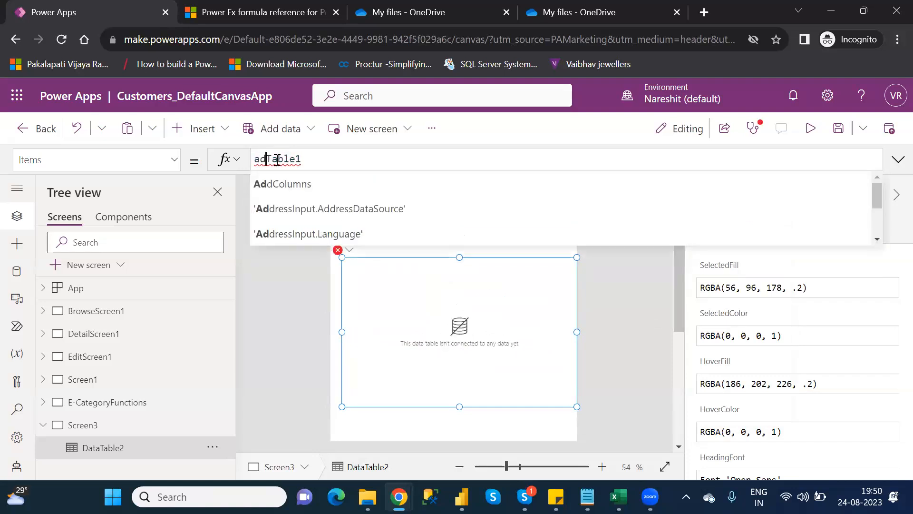
pyautogui.press('Tab')
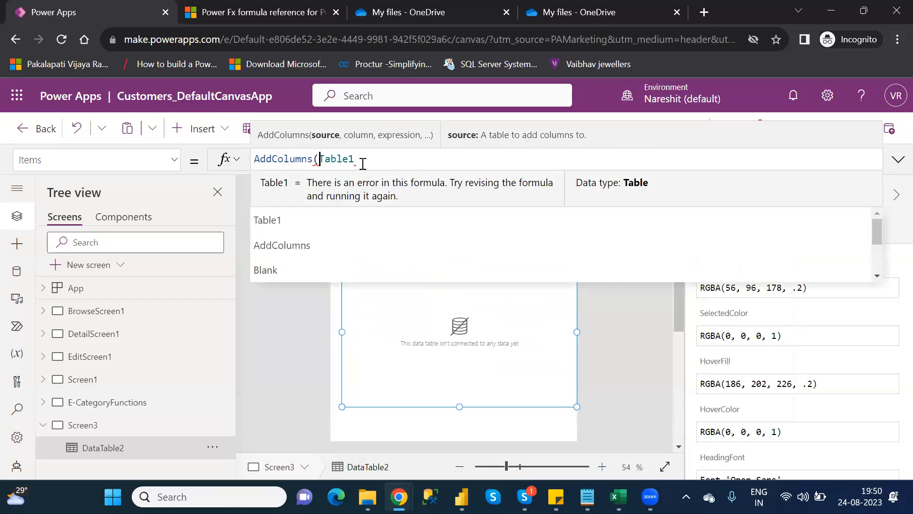
pyautogui.click(362, 164)
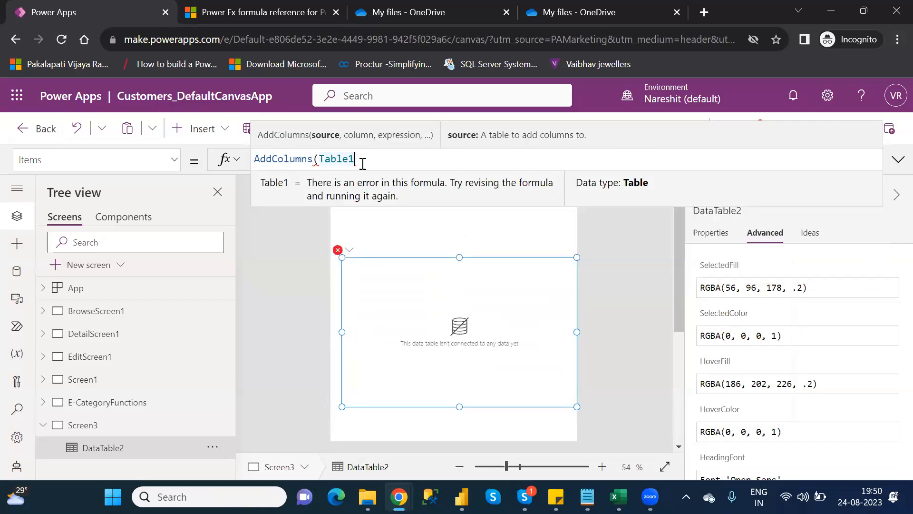
pyautogui.write(',')
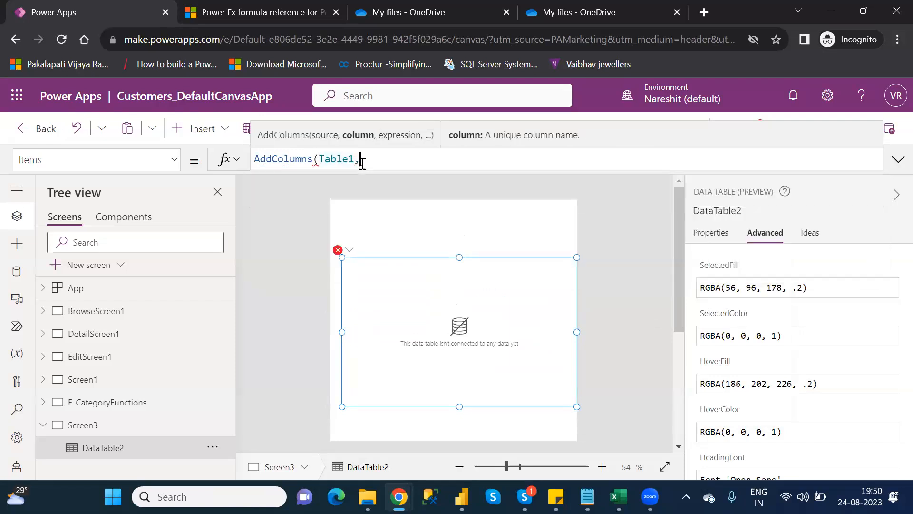
pyautogui.write('"End')
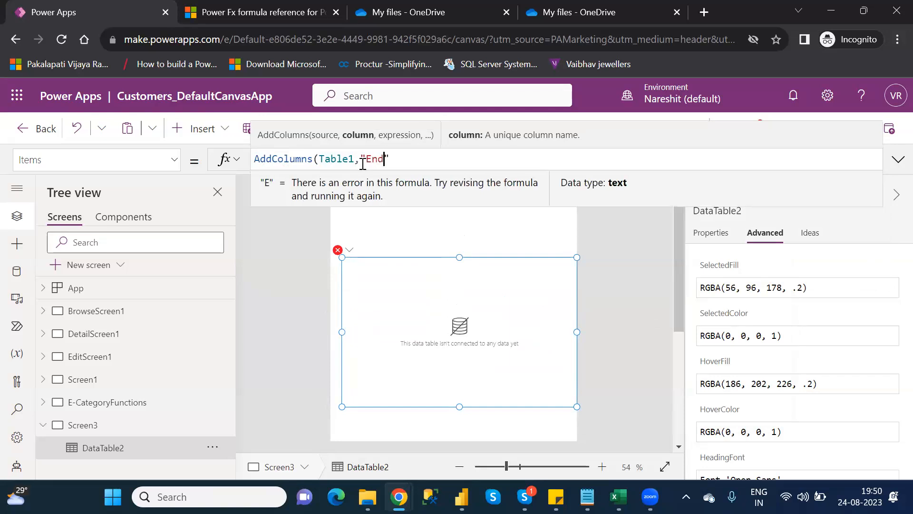
pyautogui.write('sW')
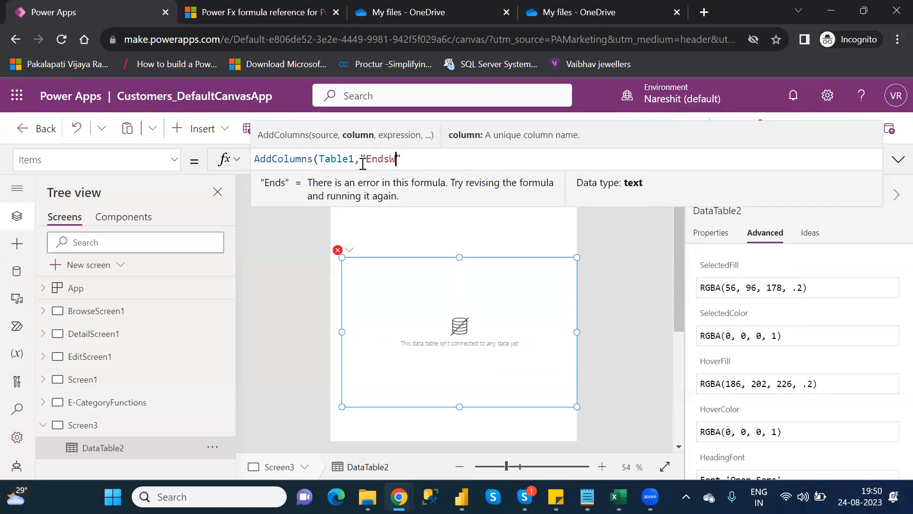
pyautogui.write('ith"')
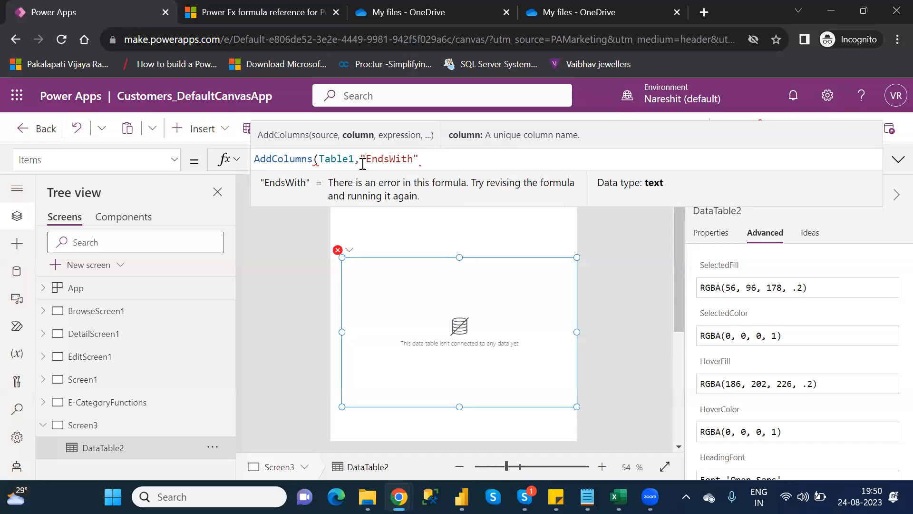
pyautogui.write(',end')
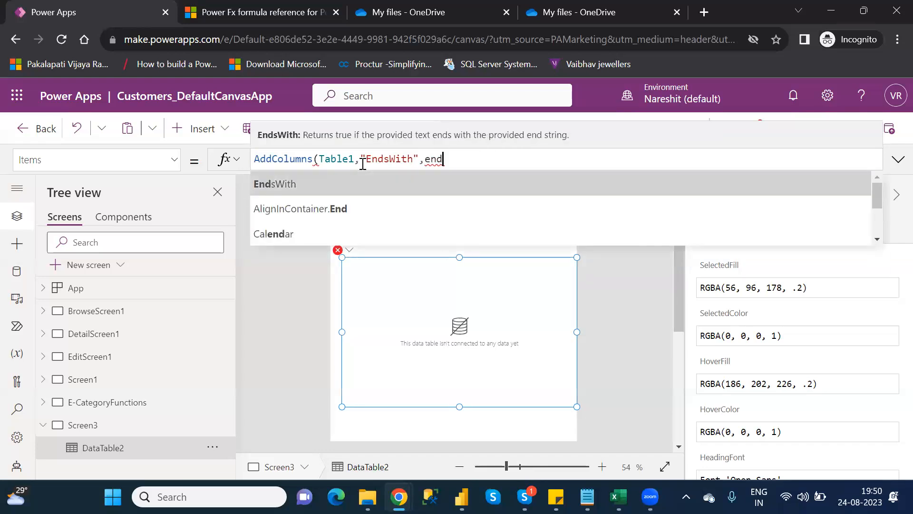
pyautogui.press('Tab')
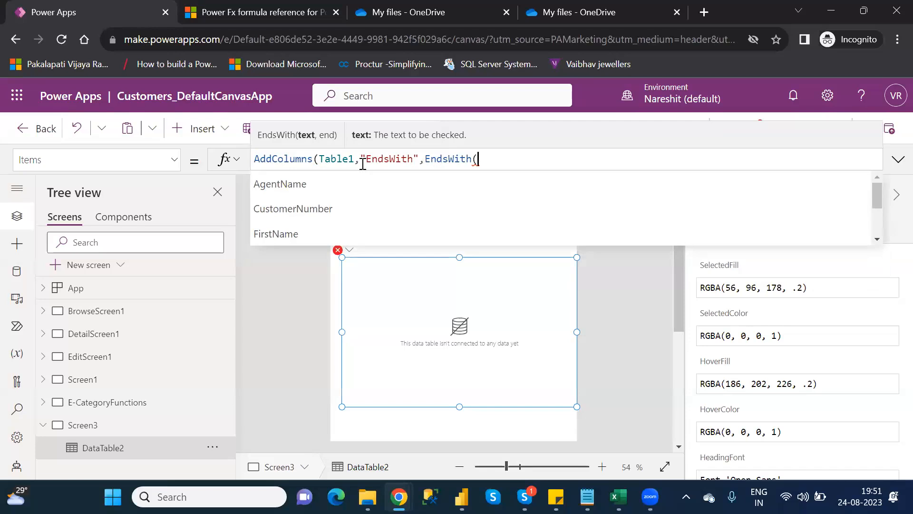
pyautogui.press('Down')
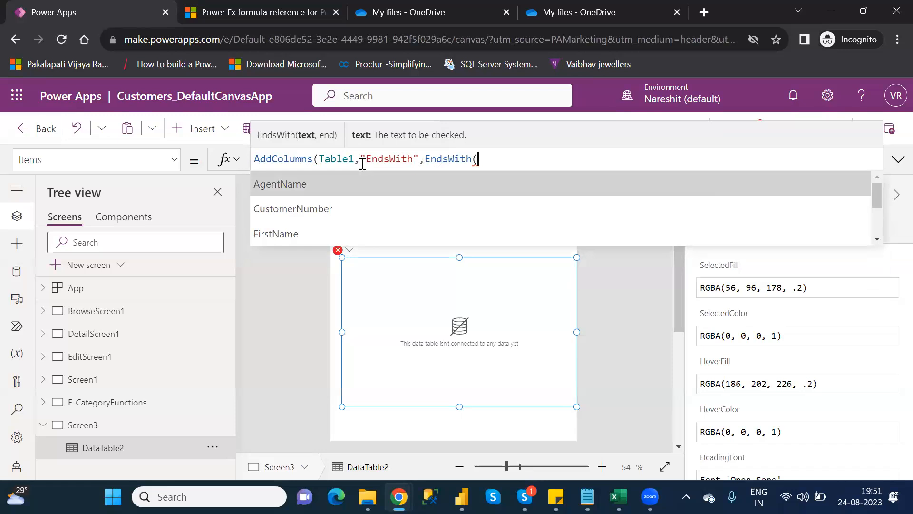
pyautogui.press('Tab')
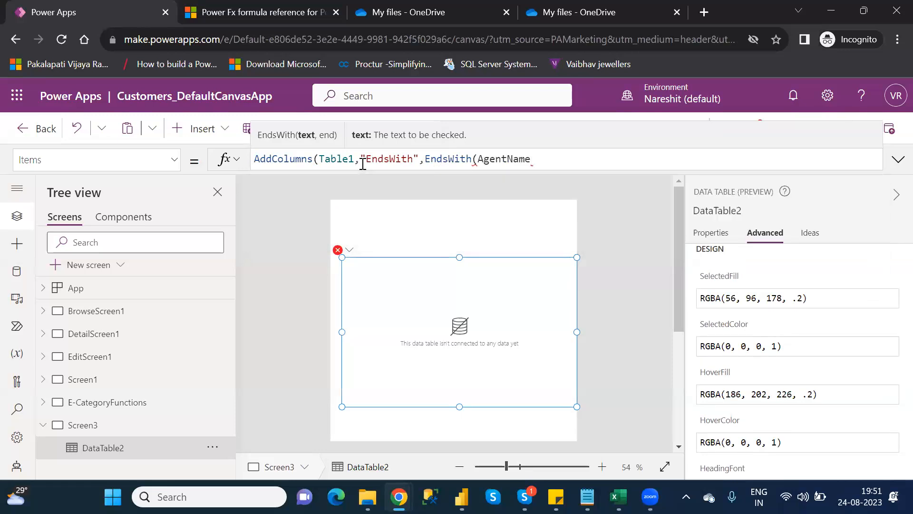
pyautogui.write(',')
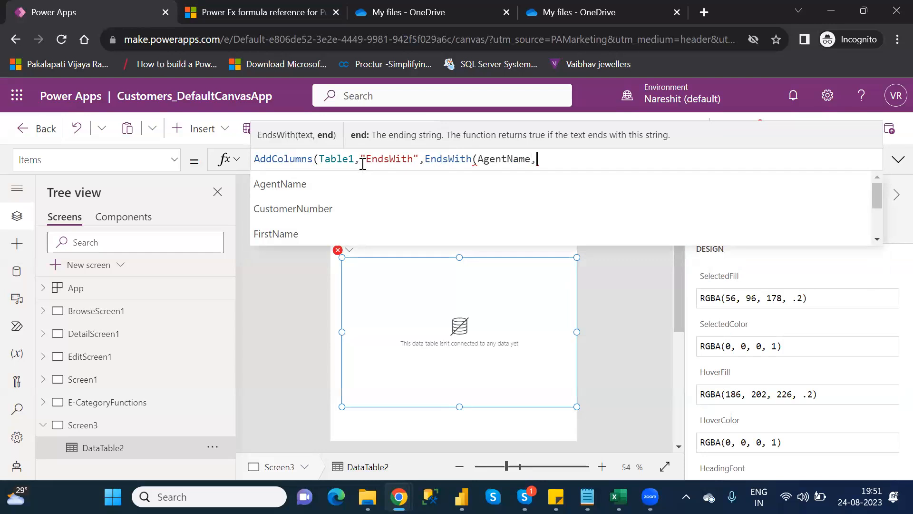
pyautogui.write('""')
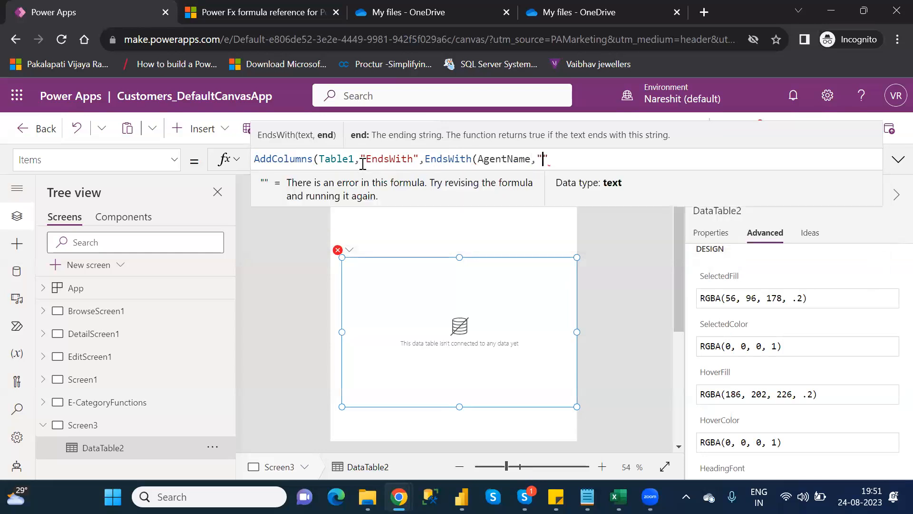
pyautogui.write('a')
pyautogui.press('Right')
pyautogui.write('))')
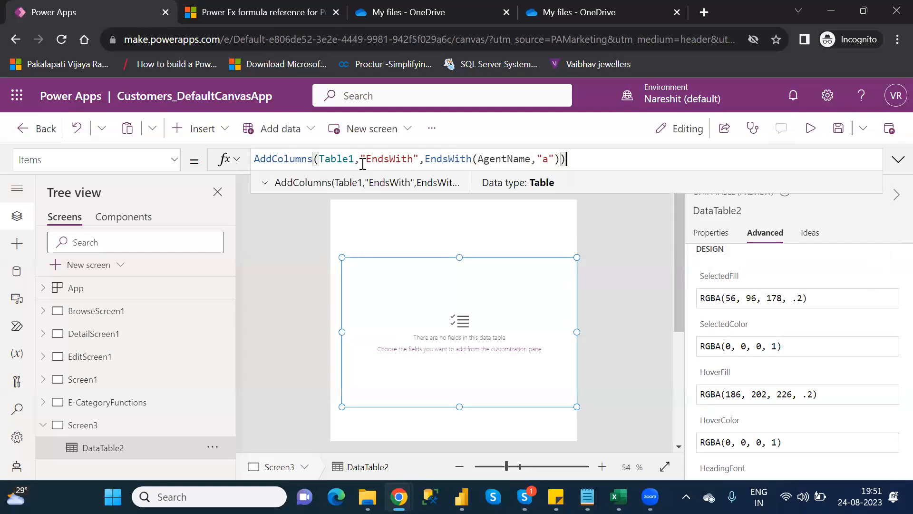
# Add the AgentName and EndsWith fields to the data table
pyautogui.click(99, 449)
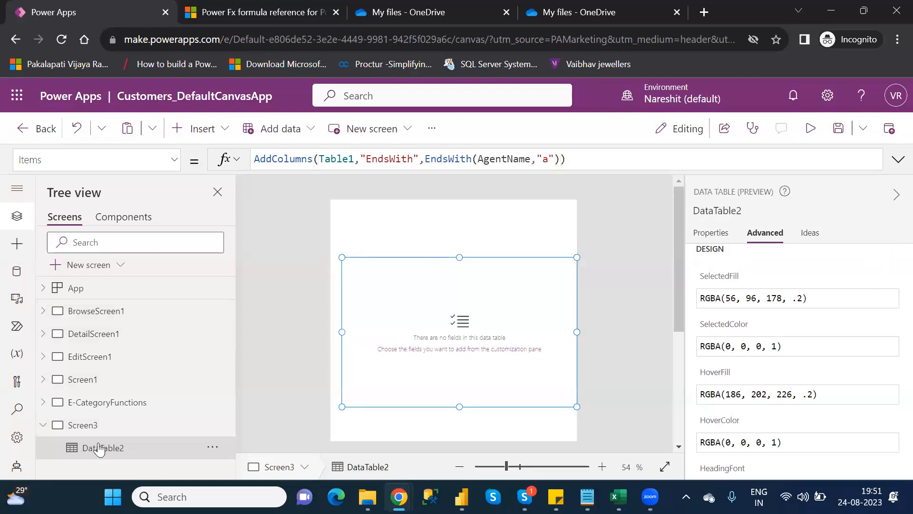
pyautogui.click(712, 233)
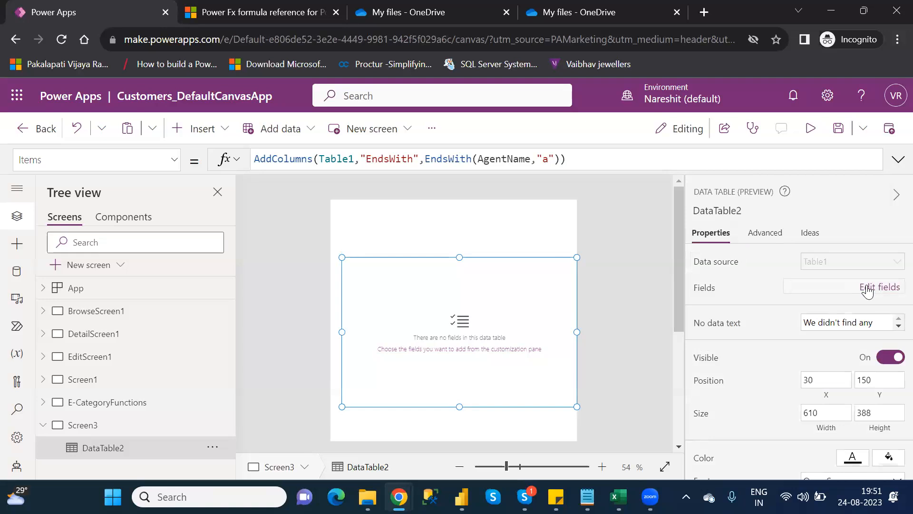
pyautogui.click(824, 287)
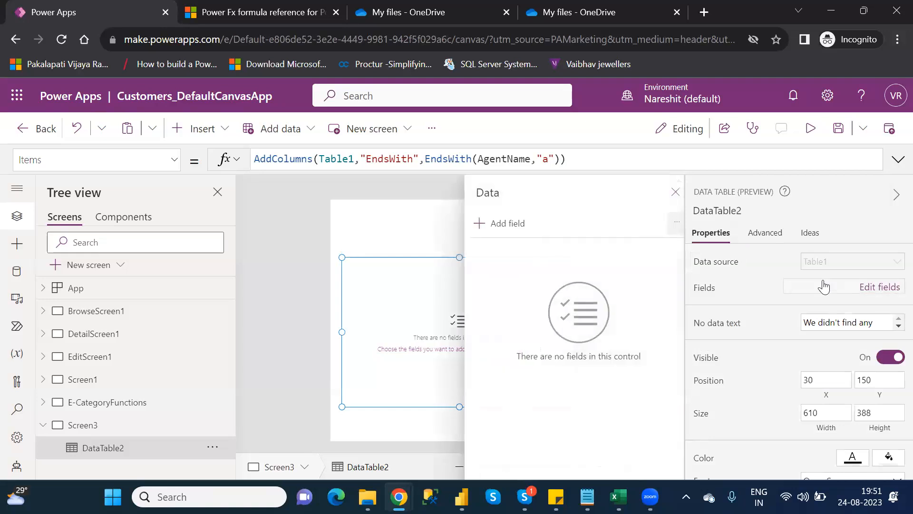
pyautogui.click(490, 226)
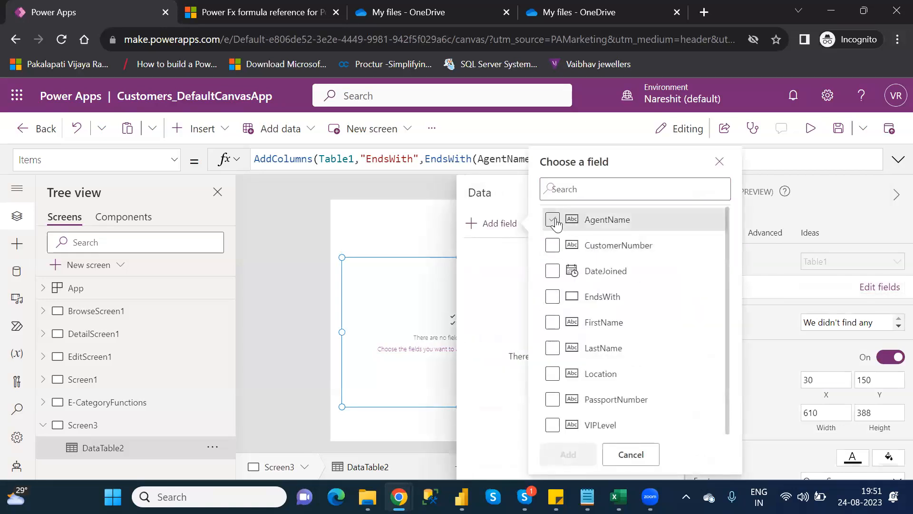
pyautogui.click(554, 221)
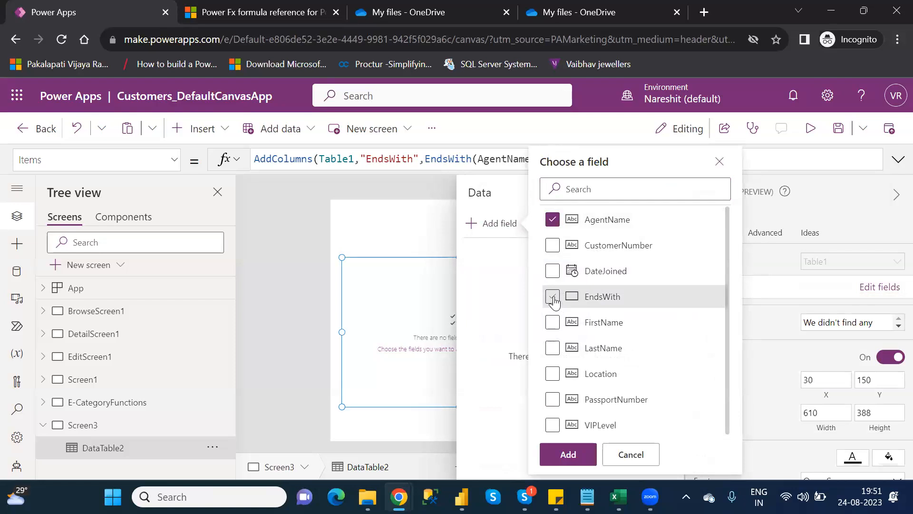
pyautogui.click(553, 297)
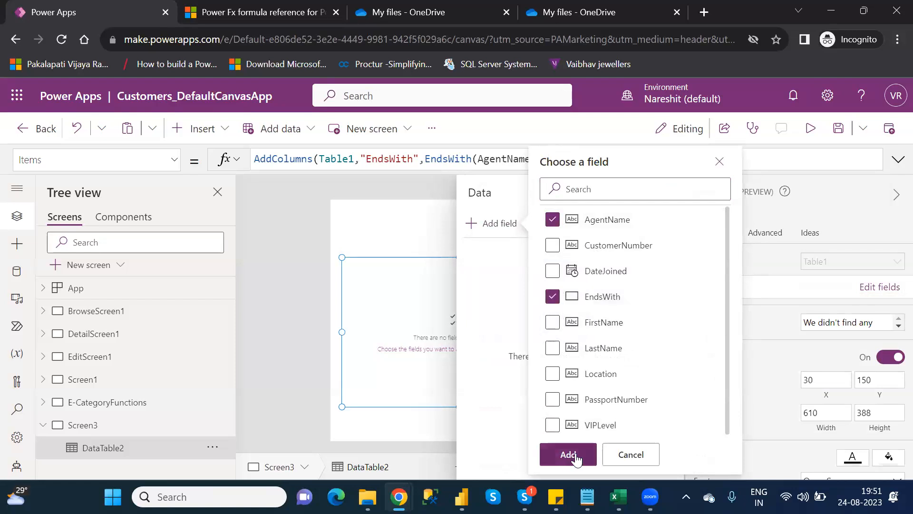
pyautogui.click(576, 456)
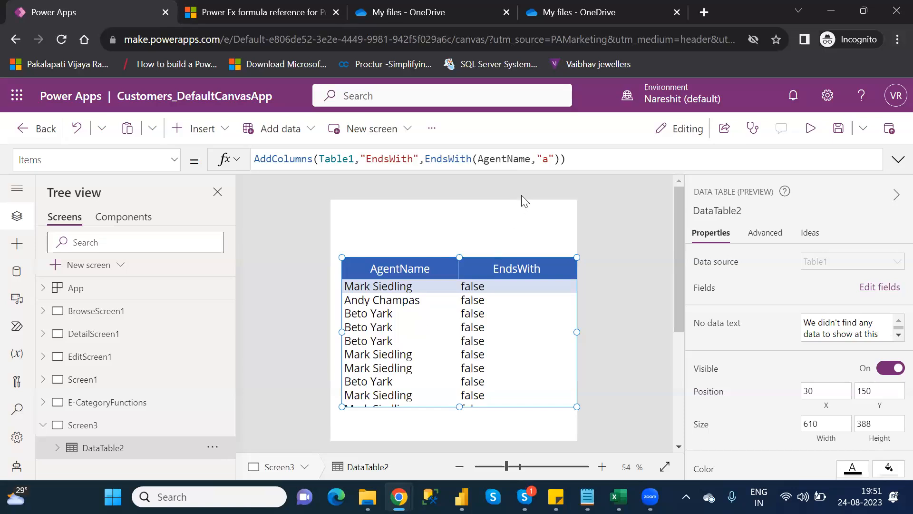
# Change the ending string in the EndsWith formula from "a" to "k"
pyautogui.click(550, 159)
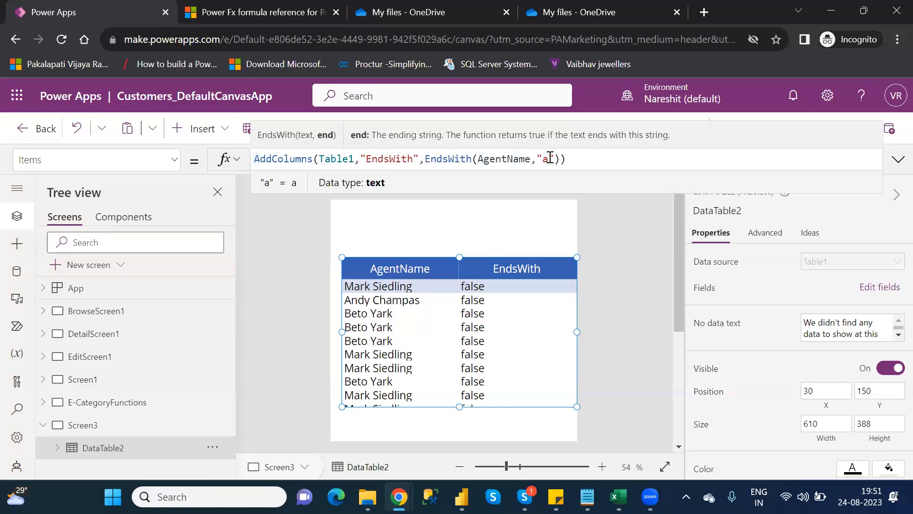
pyautogui.press('BackSpace')
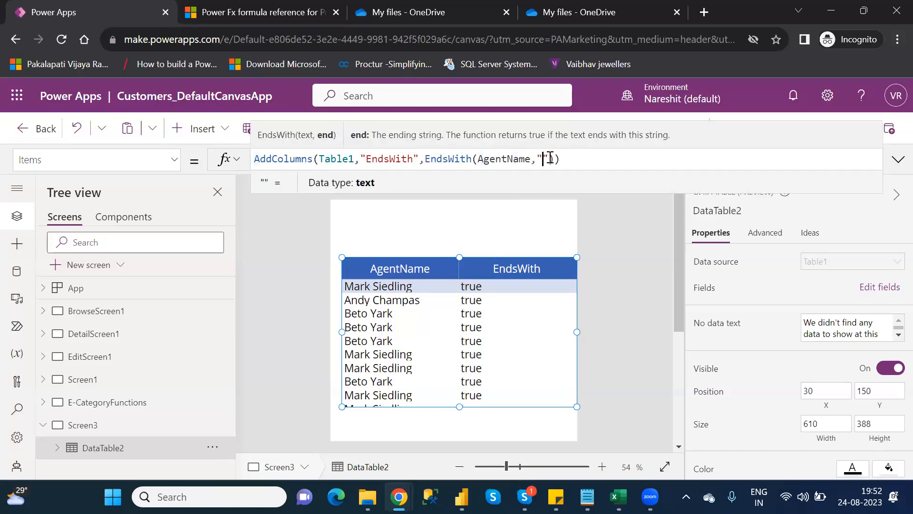
pyautogui.write('k')
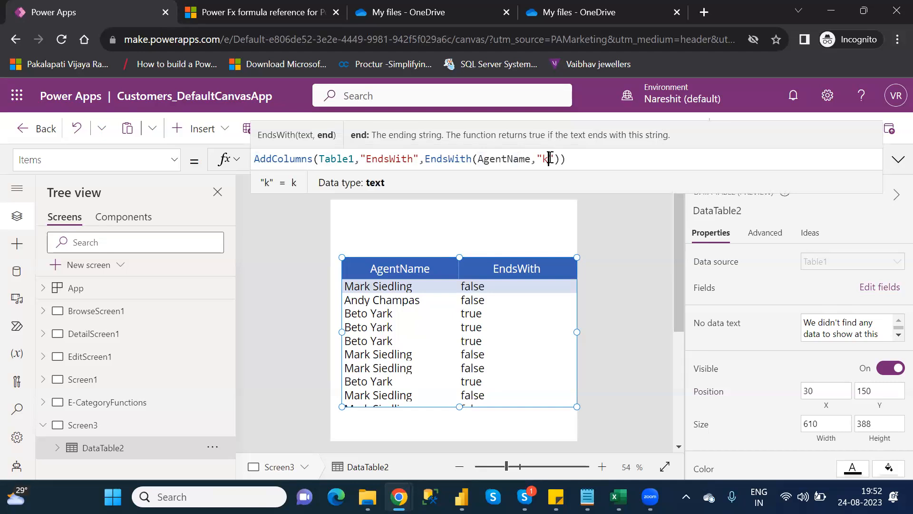
# Highlight the EndsWith(AgentName,"k") expression inside the data table's Items formula
pyautogui.click(642, 159)
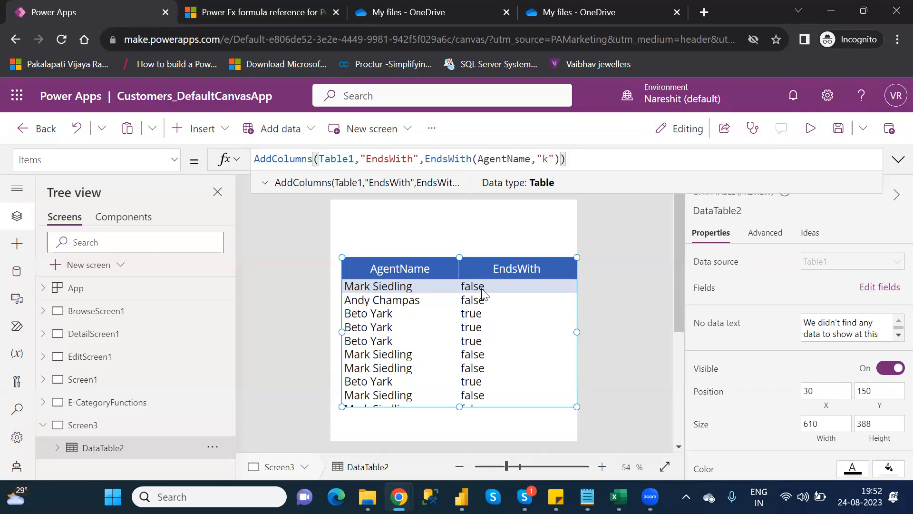
pyautogui.doubleClick(509, 161)
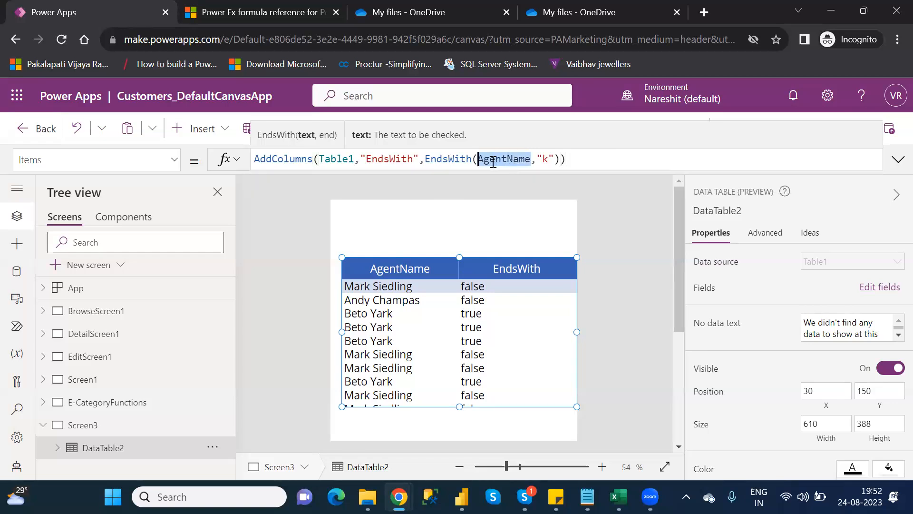
pyautogui.click(545, 159)
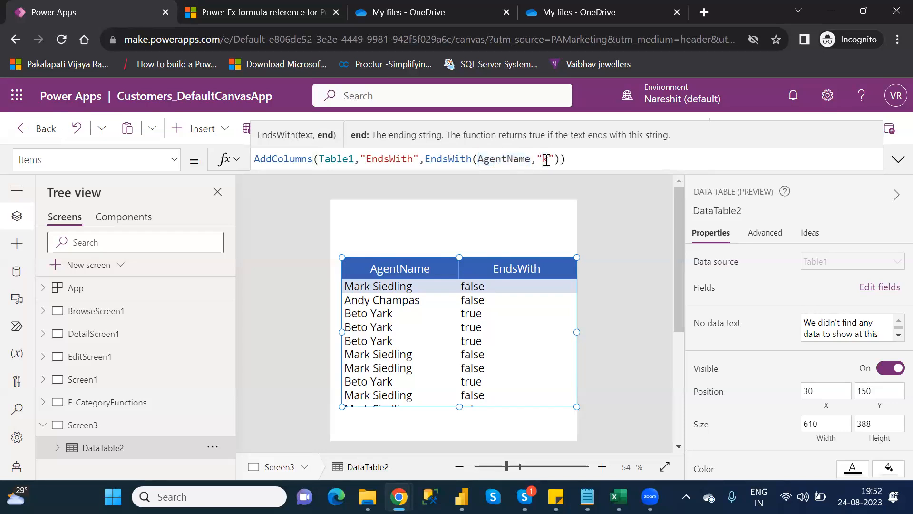
pyautogui.press('End')
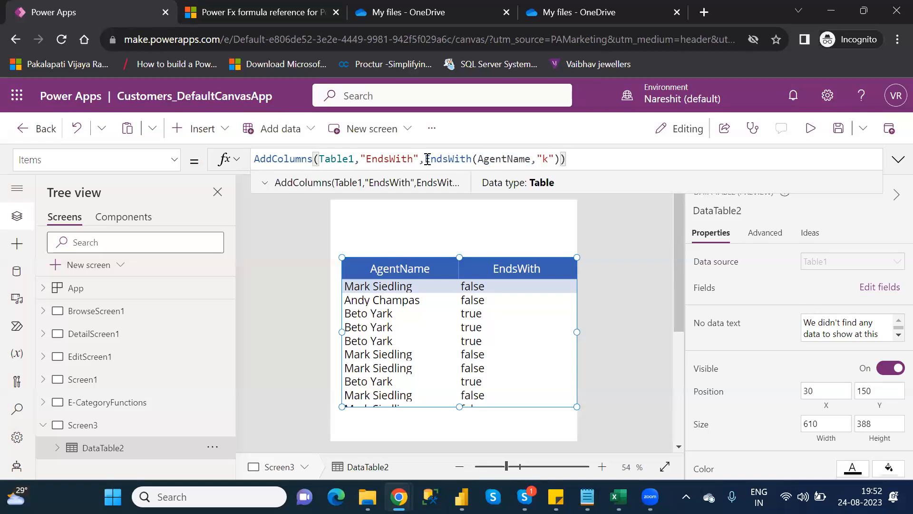
pyautogui.moveTo(425, 159); pyautogui.dragTo(560, 159)
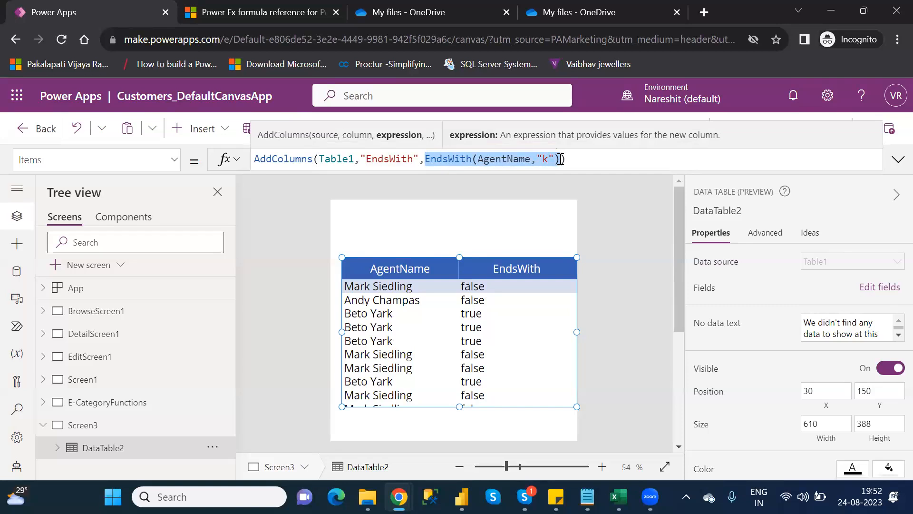
# Switch to the notes file to check the E category function list, then return to the app editor
pyautogui.moveTo(588, 496)
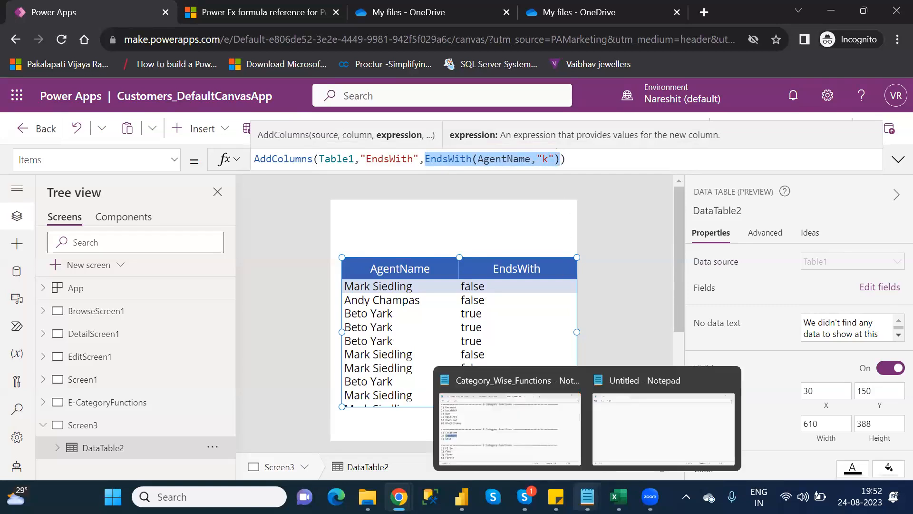
pyautogui.click(535, 440)
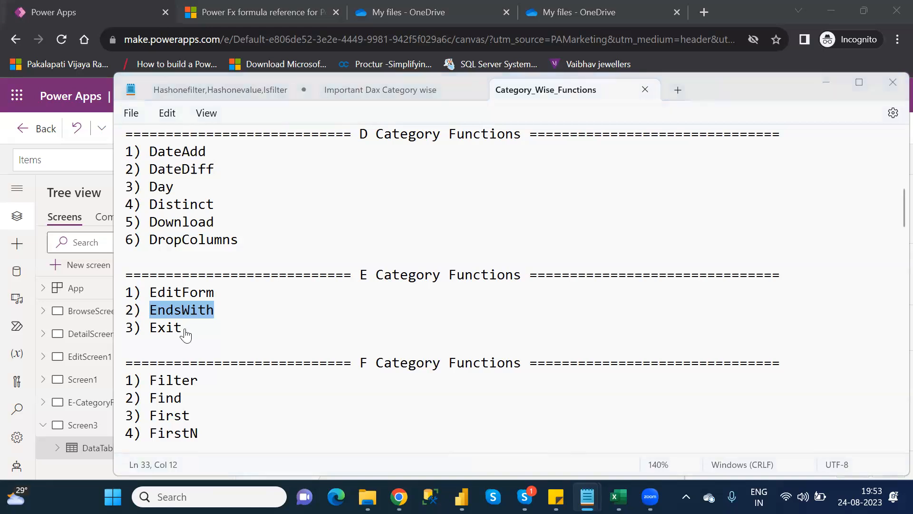
pyautogui.hotkey('alt', 'Tab')
pyautogui.click(615, 282)
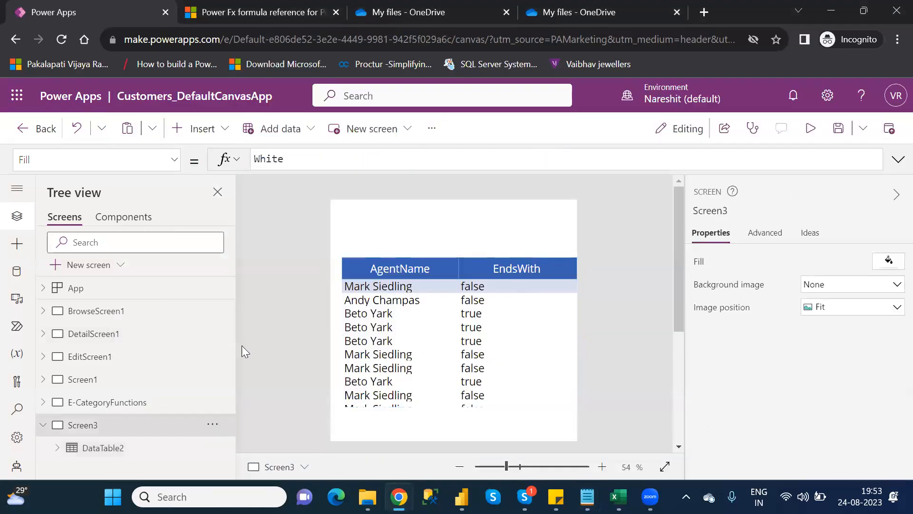
# Open BrowseScreen1, insert a button, and move it into the header bar next to the Table1 title
pyautogui.click(42, 428)
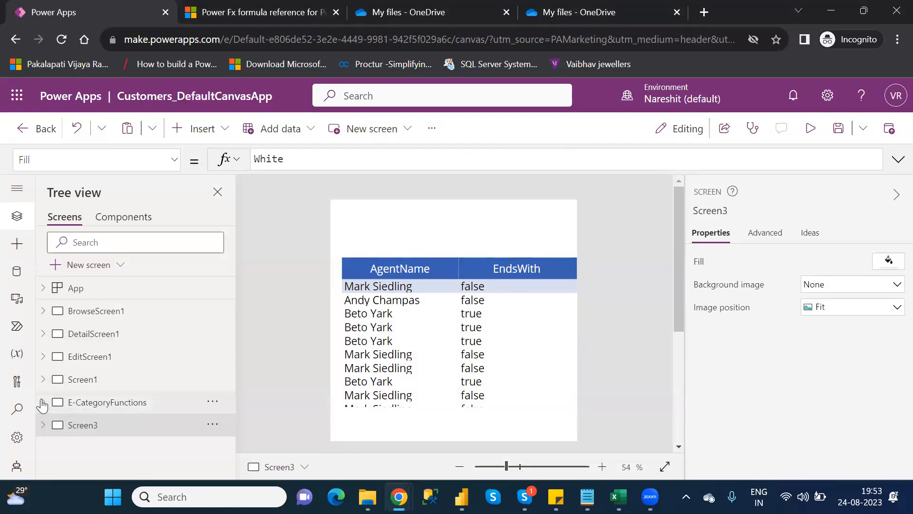
pyautogui.click(42, 403)
pyautogui.click(42, 403)
pyautogui.click(43, 313)
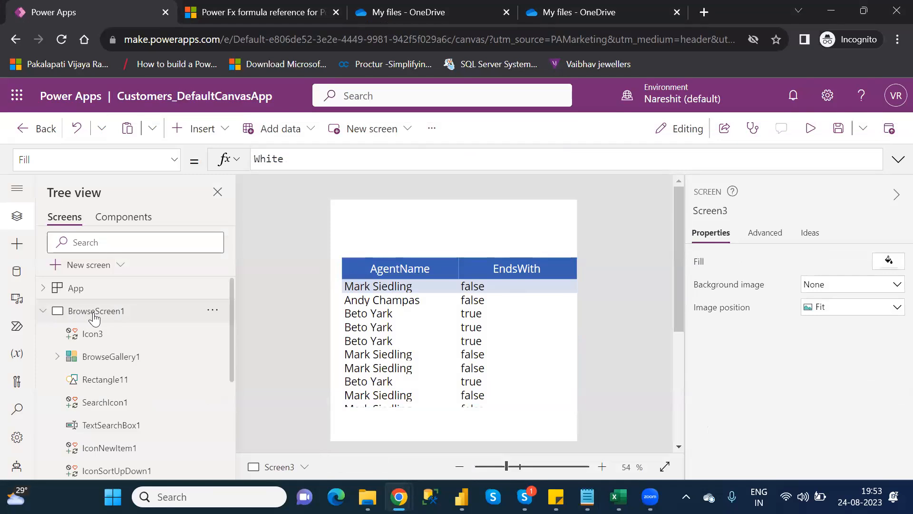
pyautogui.click(95, 317)
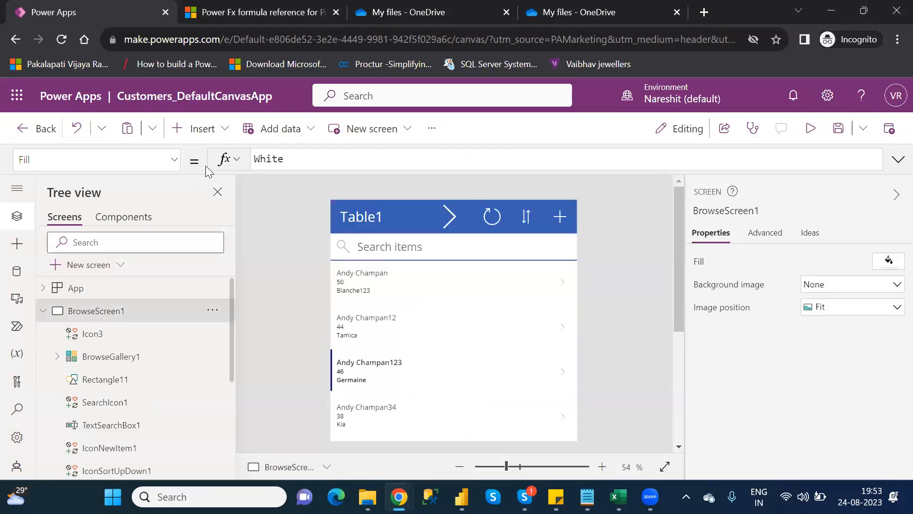
pyautogui.click(207, 138)
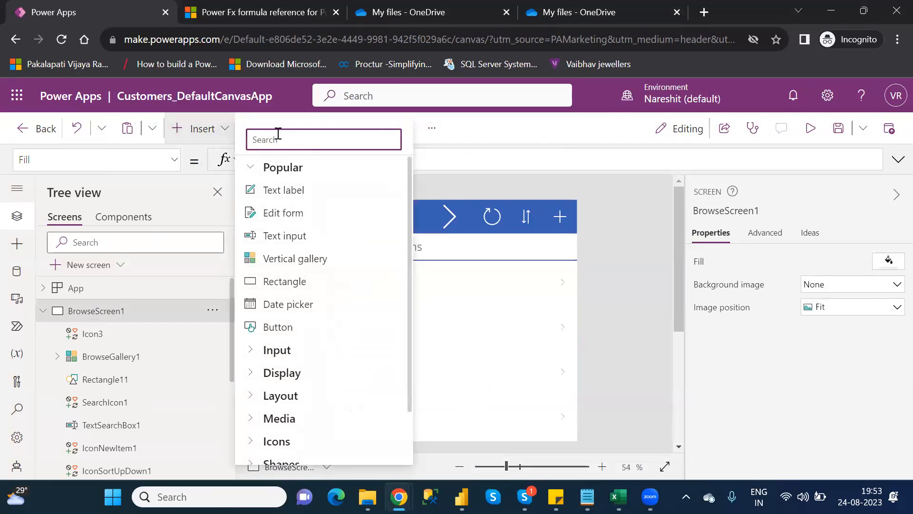
pyautogui.write('exi')
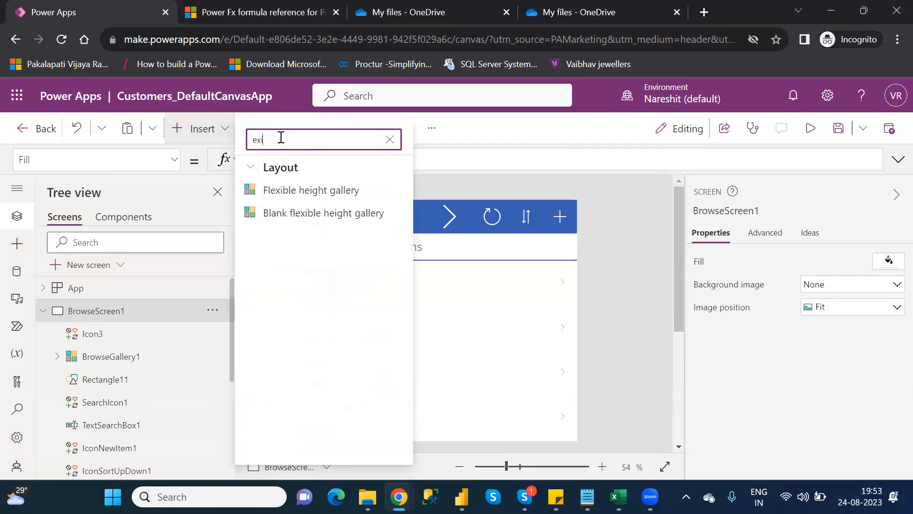
pyautogui.press('BackSpace')
pyautogui.press('BackSpace')
pyautogui.press('BackSpace')
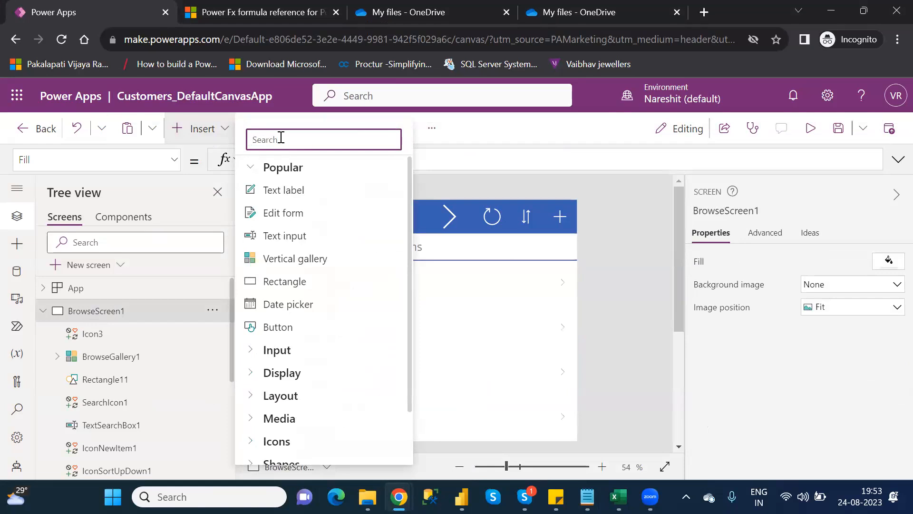
pyautogui.write('bu')
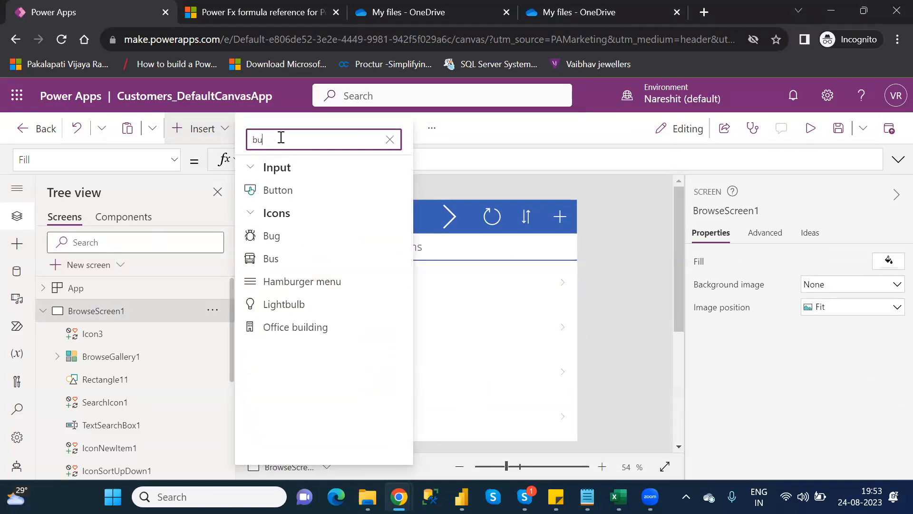
pyautogui.click(291, 192)
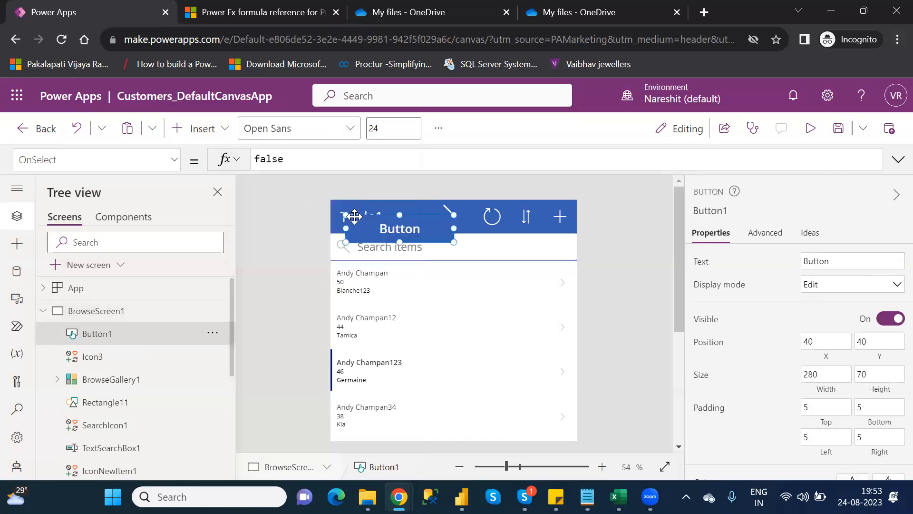
pyautogui.moveTo(345, 215); pyautogui.dragTo(417, 218)
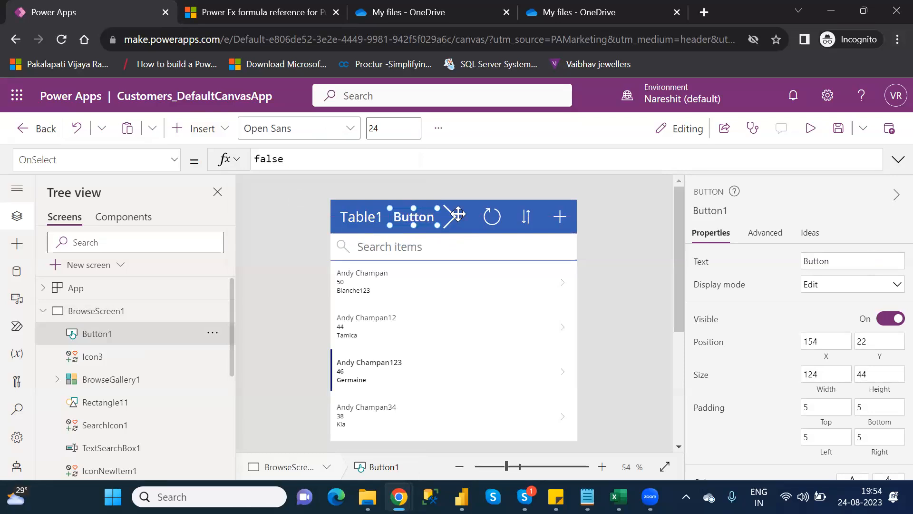
# Set the button's text to Exit and its OnSelect formula to Exit()
pyautogui.doubleClick(816, 260)
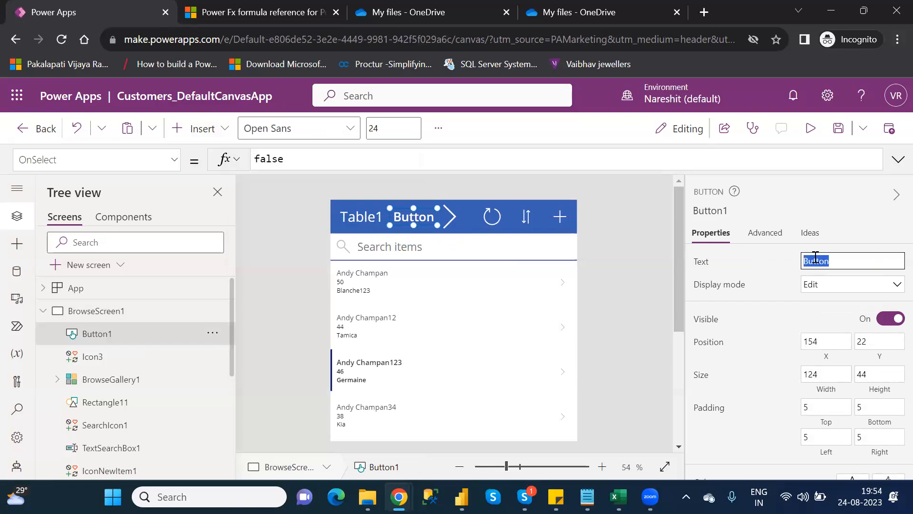
pyautogui.write('Exit')
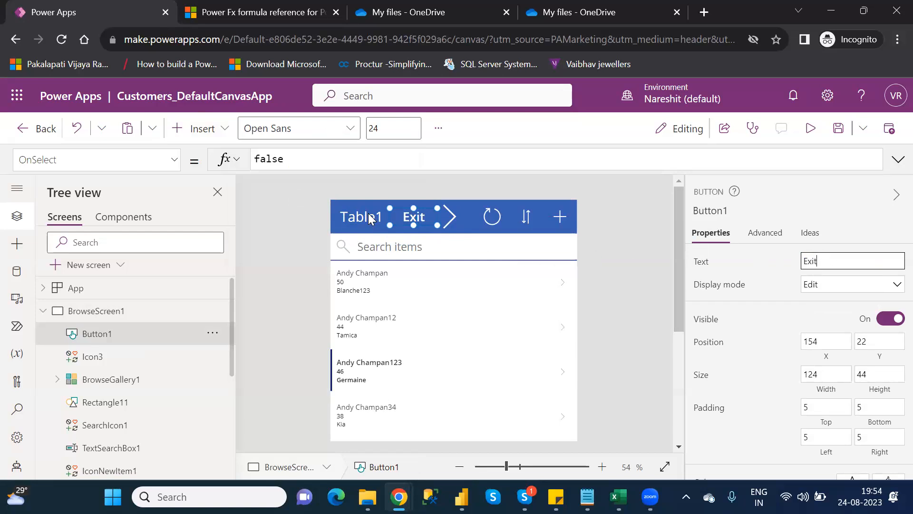
pyautogui.doubleClick(270, 161)
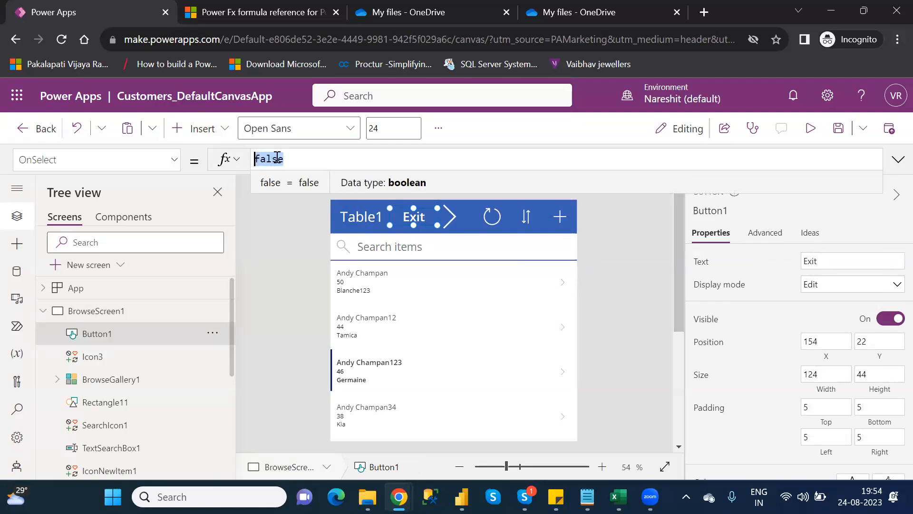
pyautogui.press('BackSpace')
pyautogui.write('exit')
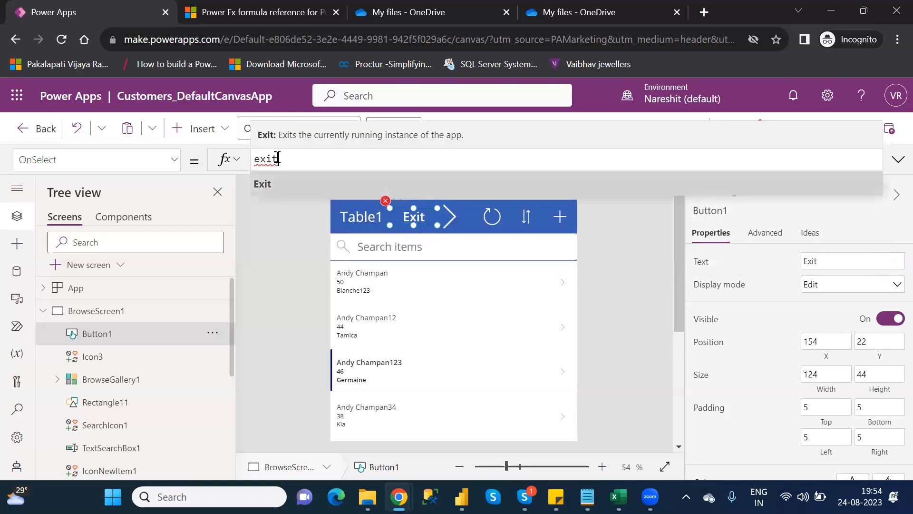
pyautogui.press('Tab')
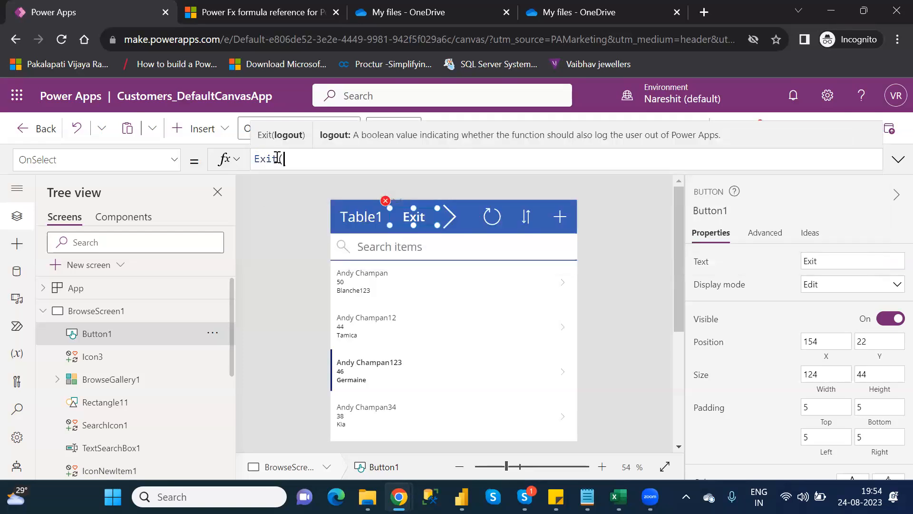
pyautogui.write(')')
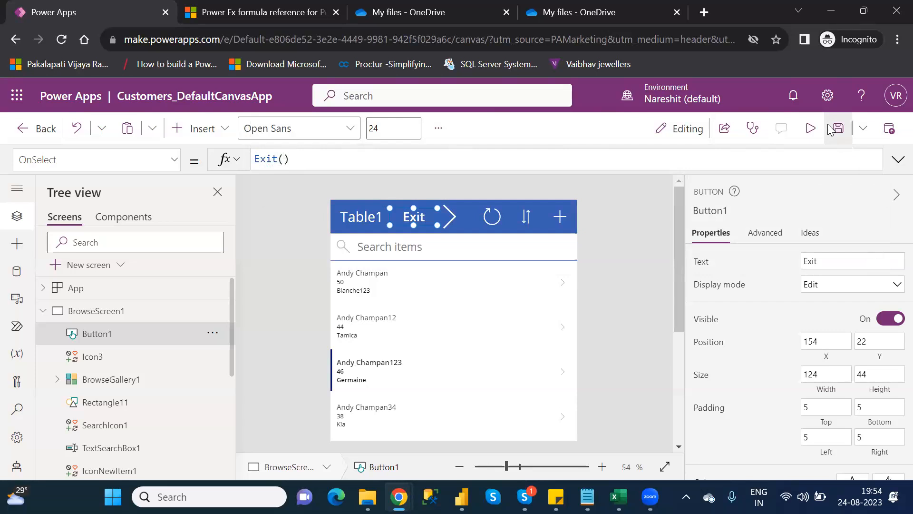
# Save the app and publish this version
pyautogui.click(839, 128)
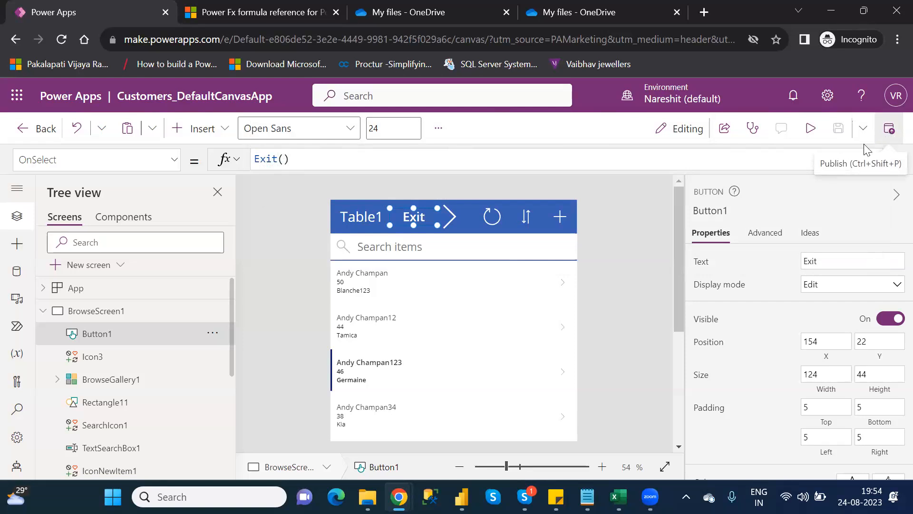
pyautogui.click(893, 134)
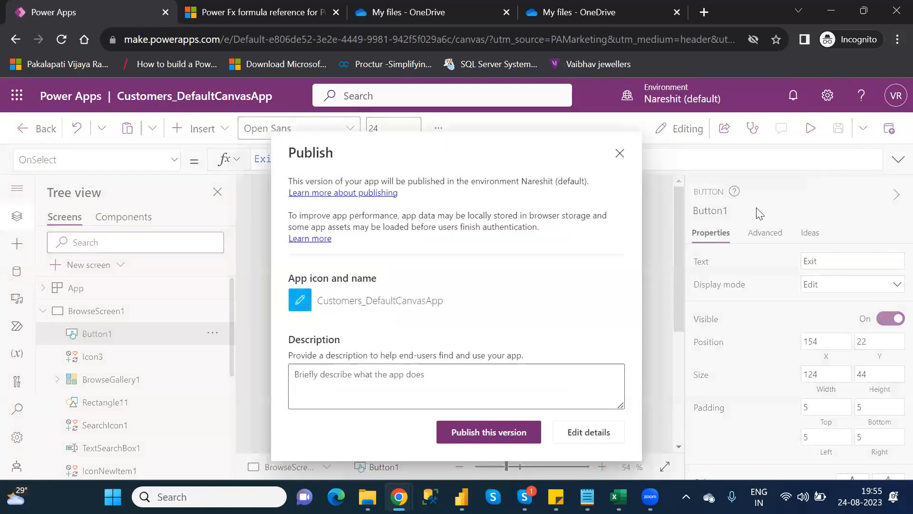
pyautogui.click(508, 424)
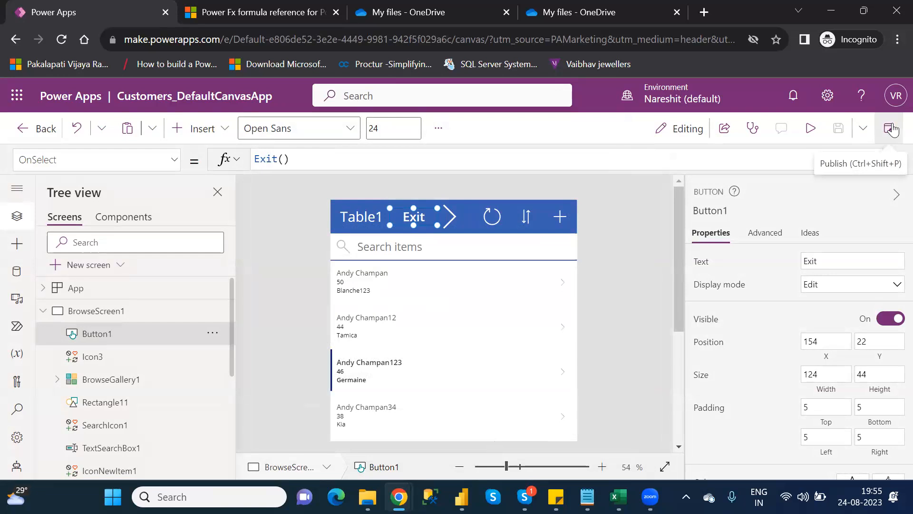
# Leave the editor, play the published app from the apps list, refresh it, and test the Exit button
pyautogui.click(32, 128)
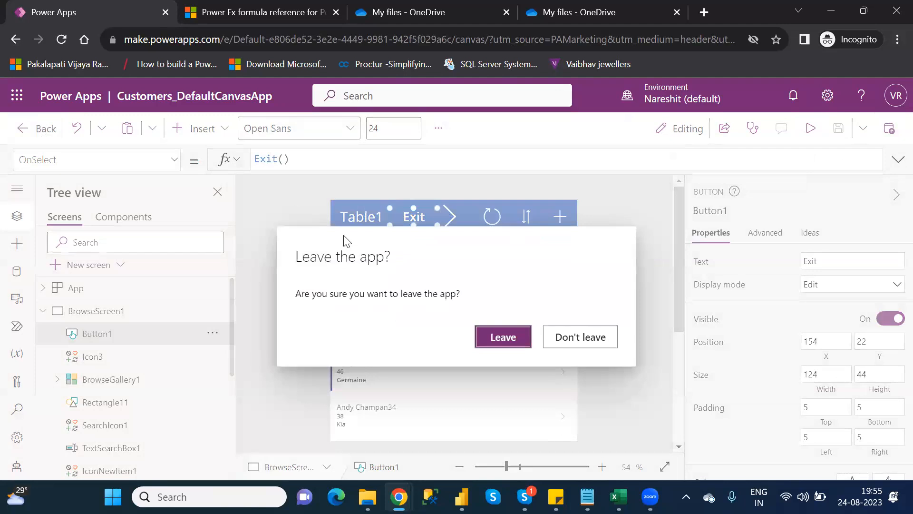
pyautogui.click(503, 337)
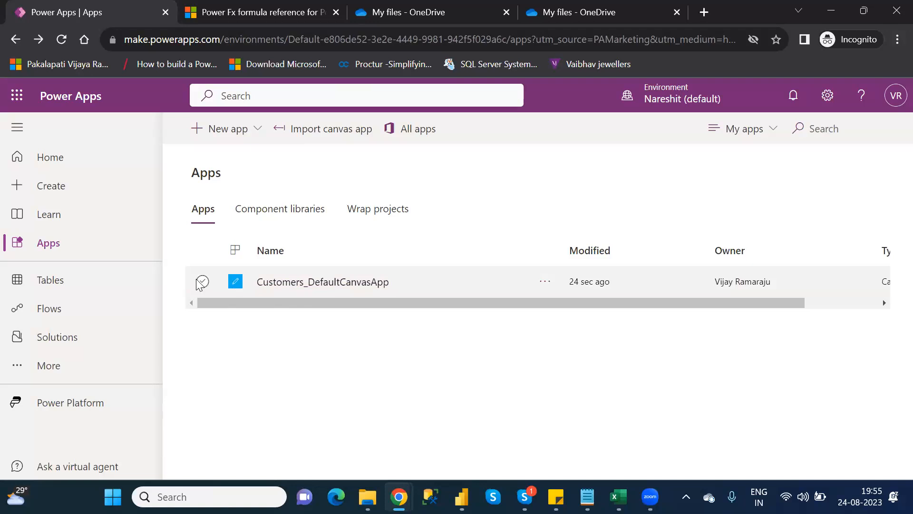
pyautogui.click(201, 282)
pyautogui.click(335, 129)
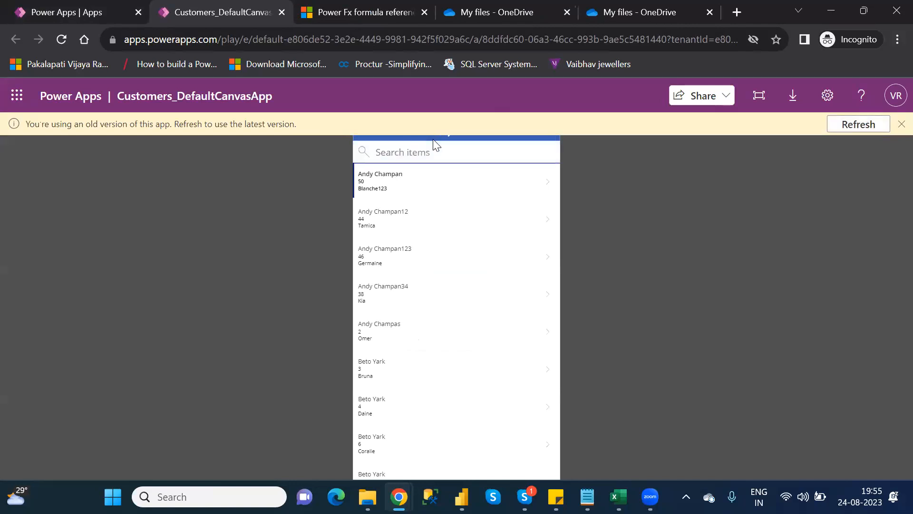
pyautogui.click(871, 129)
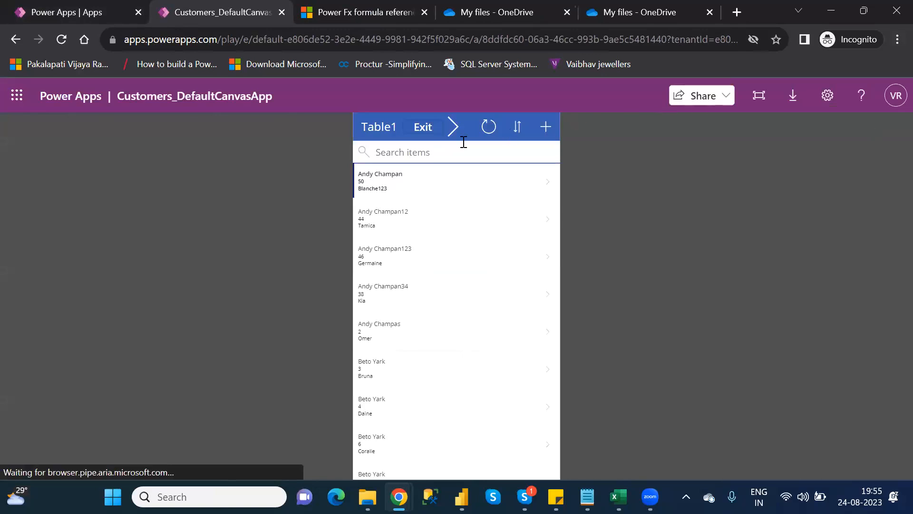
pyautogui.click(421, 129)
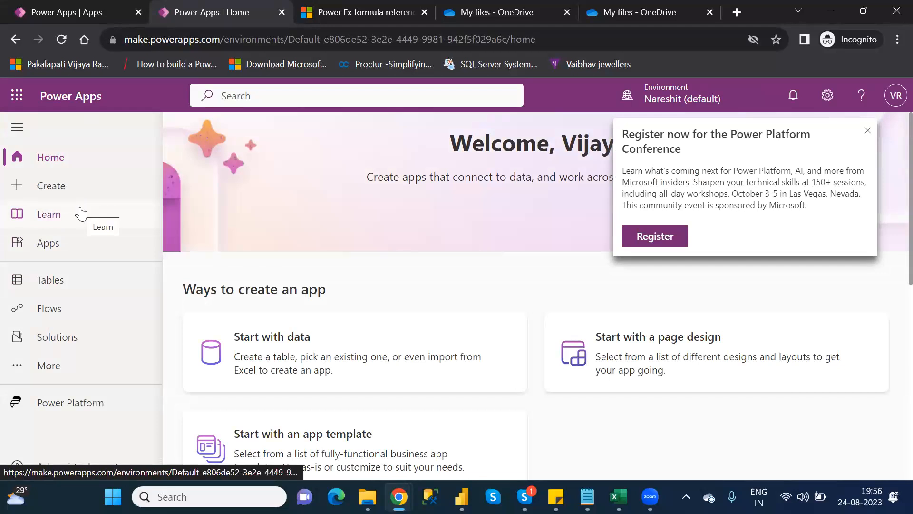
# Review the E category function list in the notes and return to the apps list tab
pyautogui.moveTo(588, 496)
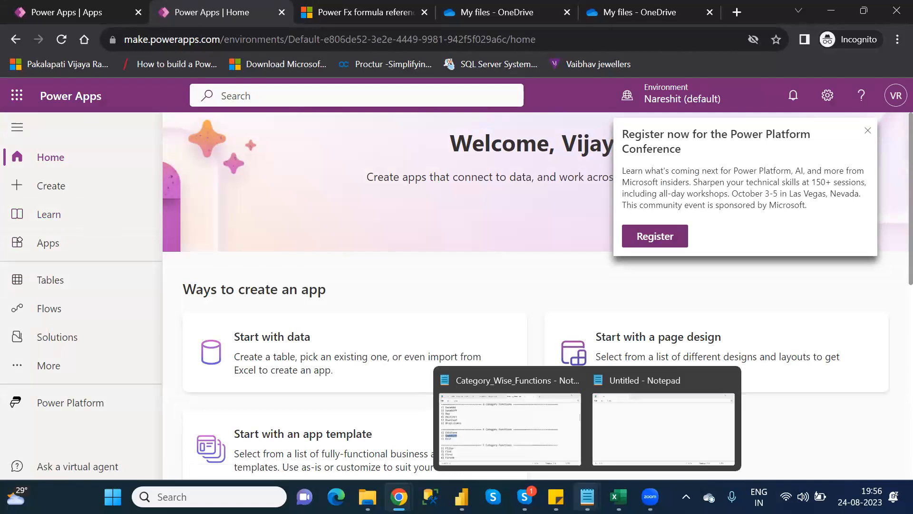
pyautogui.click(510, 423)
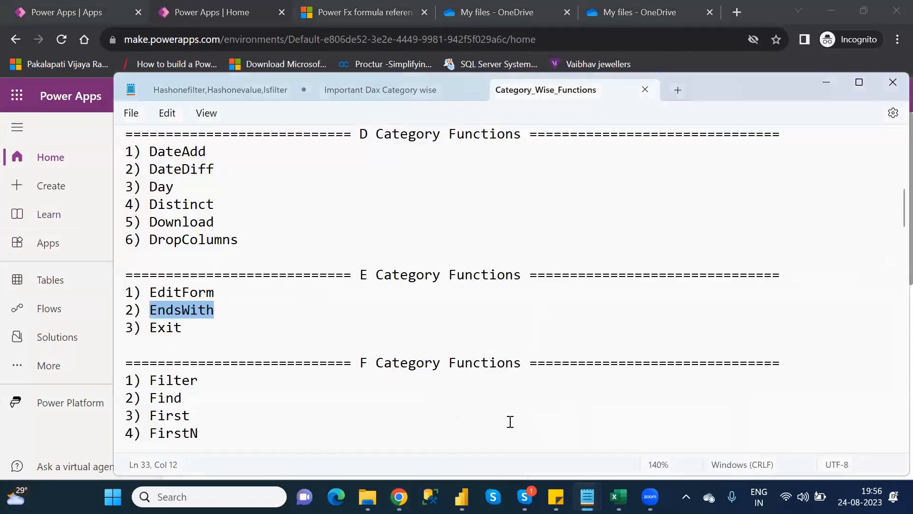
pyautogui.hotkey('alt', 'Tab')
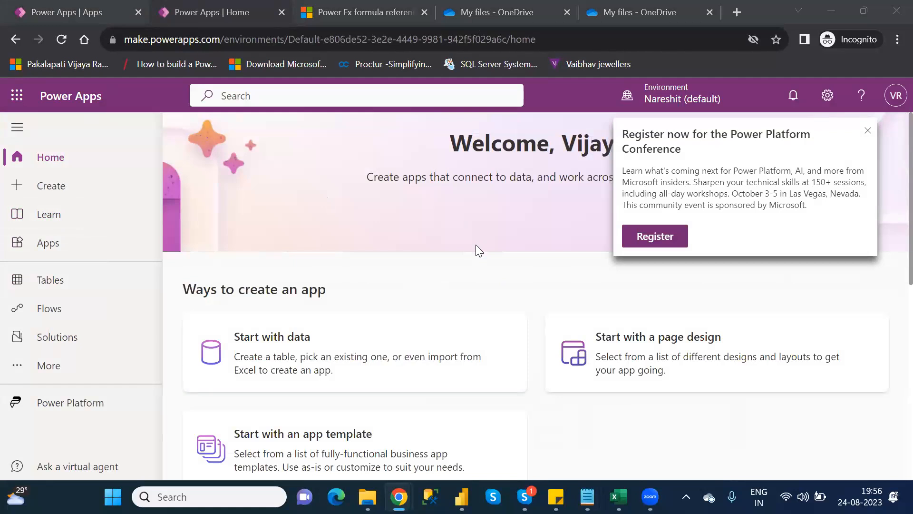
pyautogui.click(280, 15)
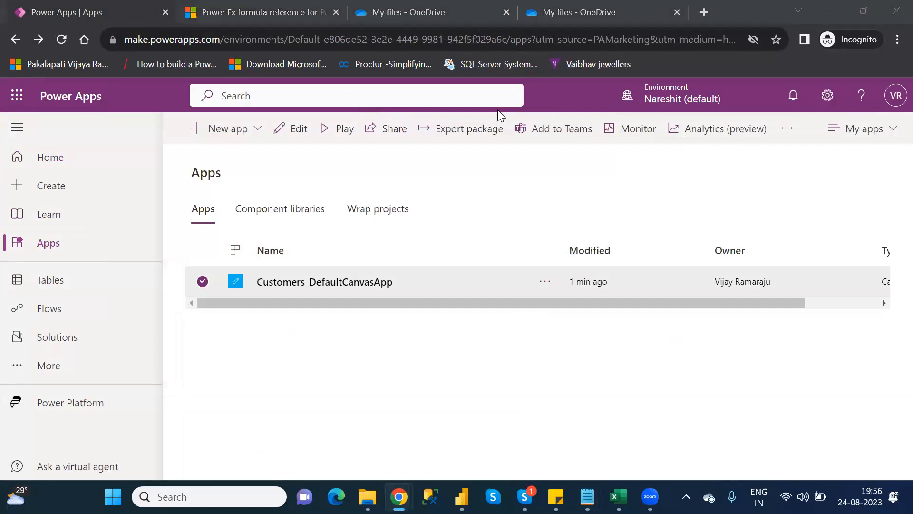
# Open the app for editing, go to Screen3's data table and change its Items formula to EndsWith(AgentName,"ng")
pyautogui.click(287, 129)
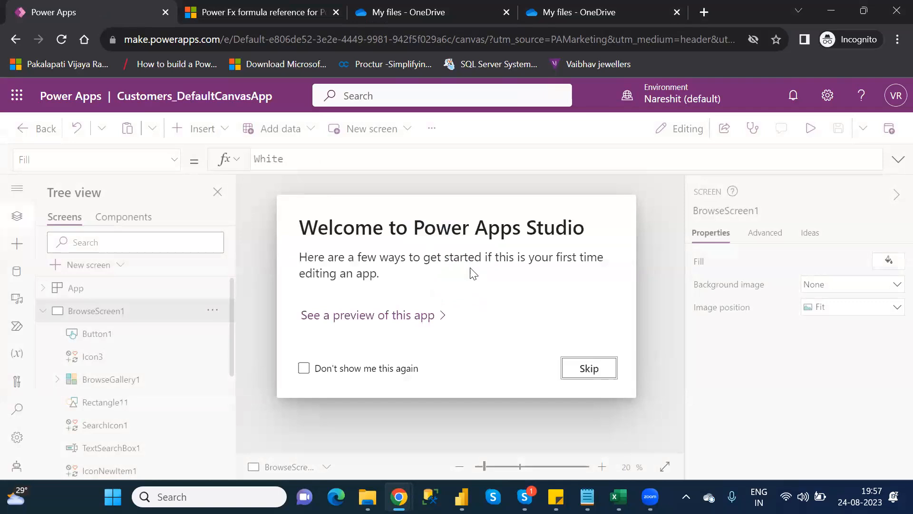
pyautogui.click(589, 369)
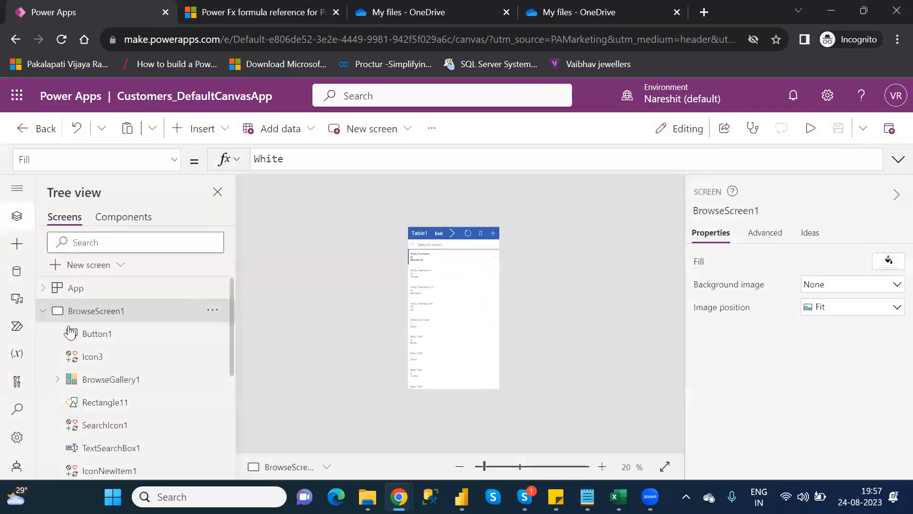
pyautogui.click(42, 312)
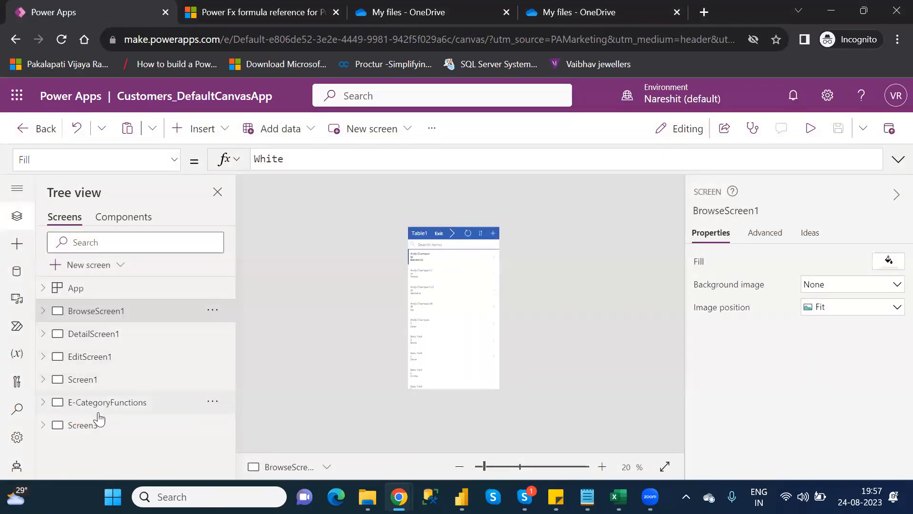
pyautogui.click(86, 425)
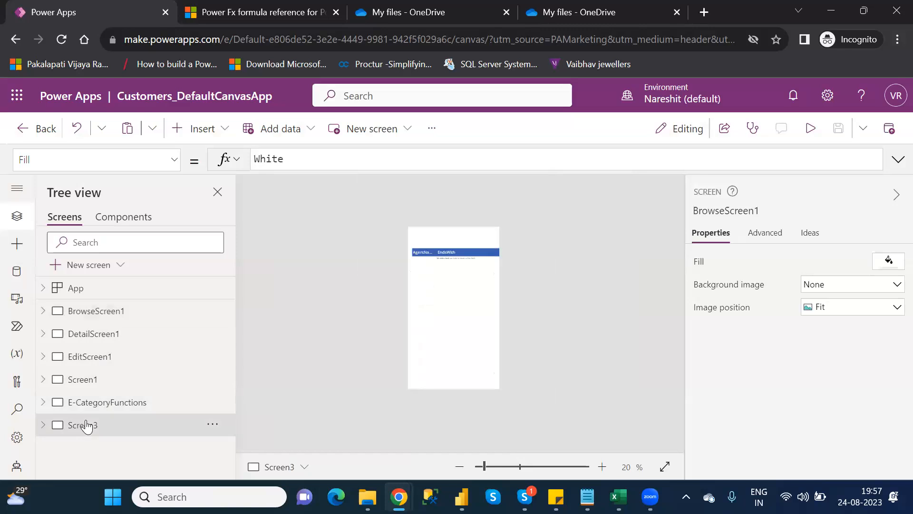
pyautogui.click(498, 466)
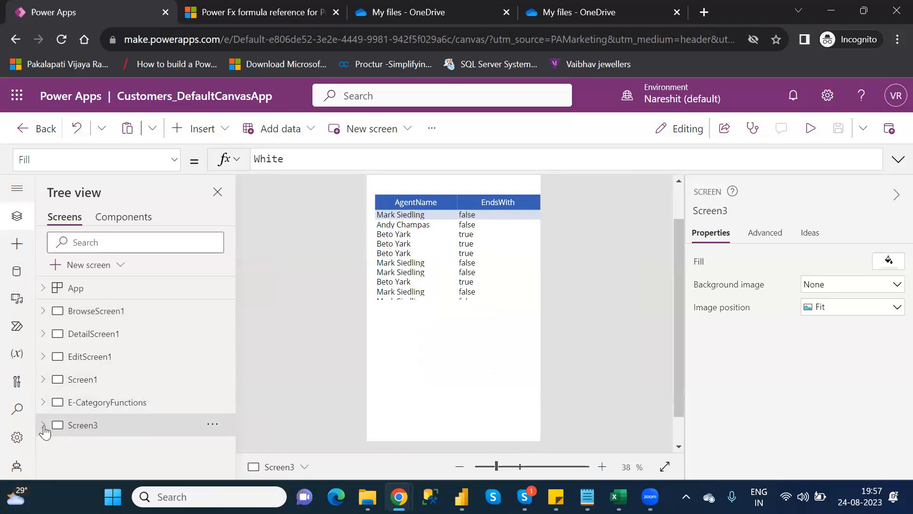
pyautogui.click(519, 201)
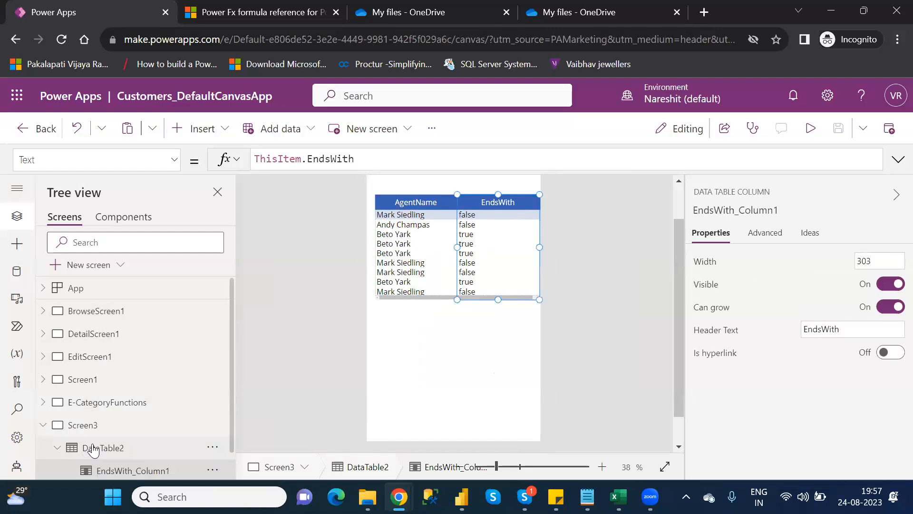
pyautogui.click(114, 446)
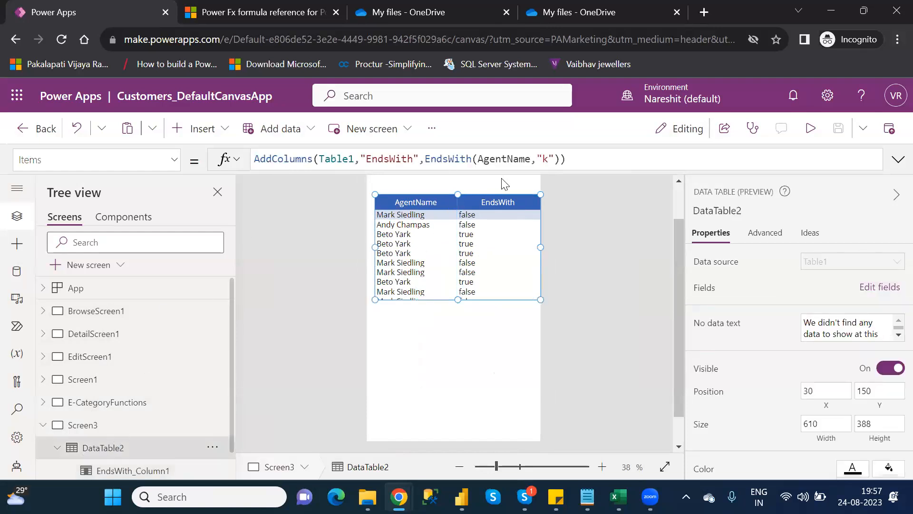
pyautogui.click(552, 160)
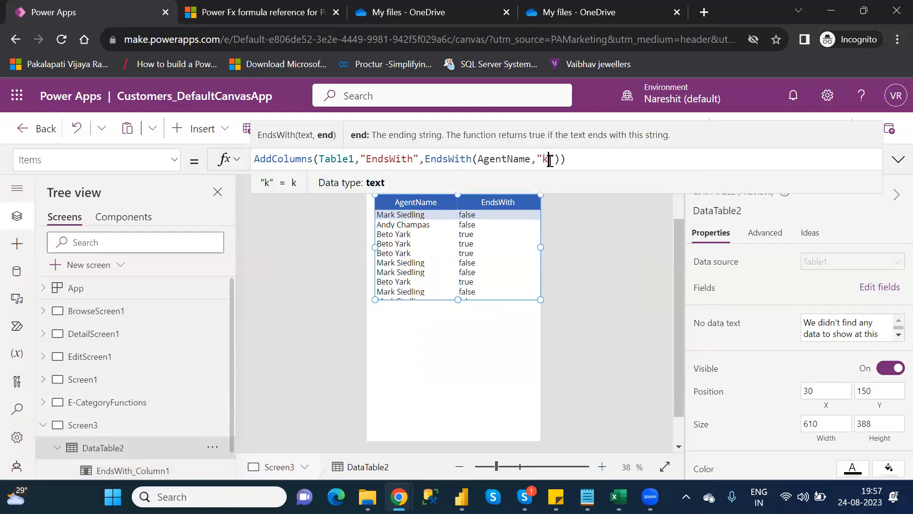
pyautogui.press('BackSpace')
pyautogui.write('ng')
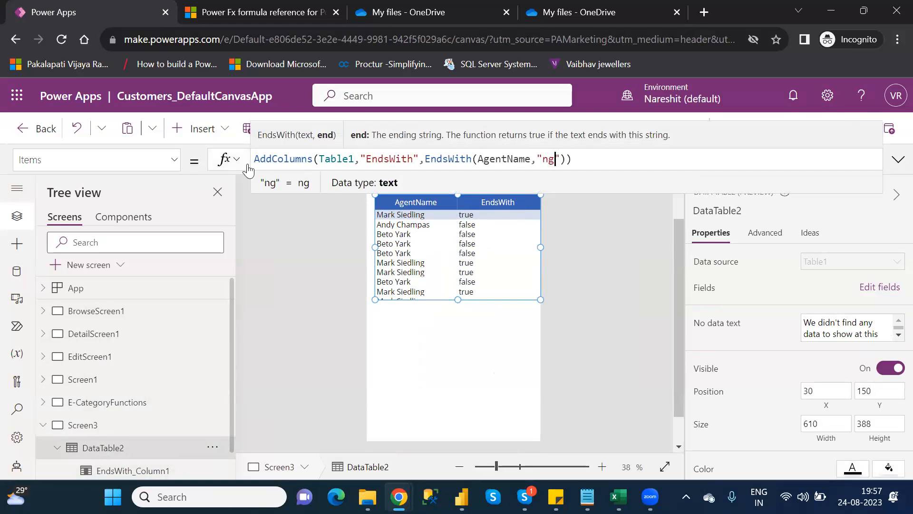
pyautogui.click(606, 164)
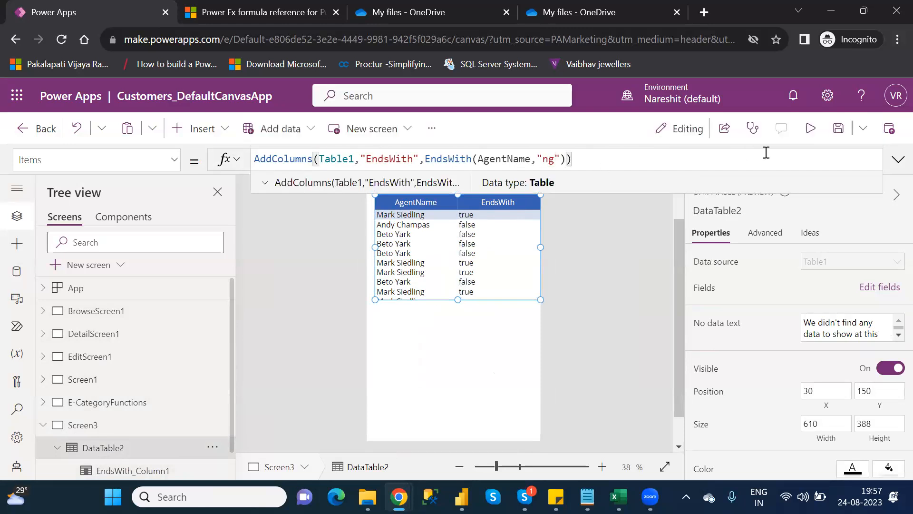
# Preview the app to check the EndsWith column results, then close the preview
pyautogui.click(810, 128)
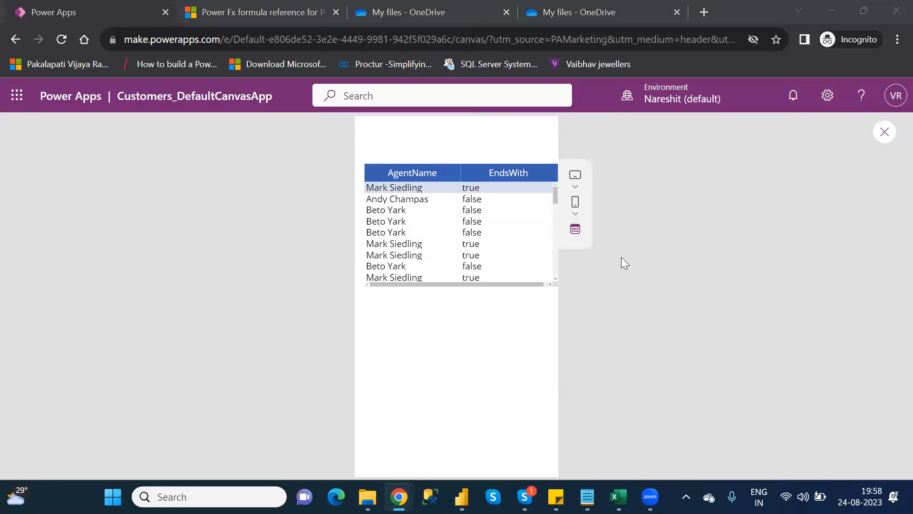
pyautogui.click(885, 132)
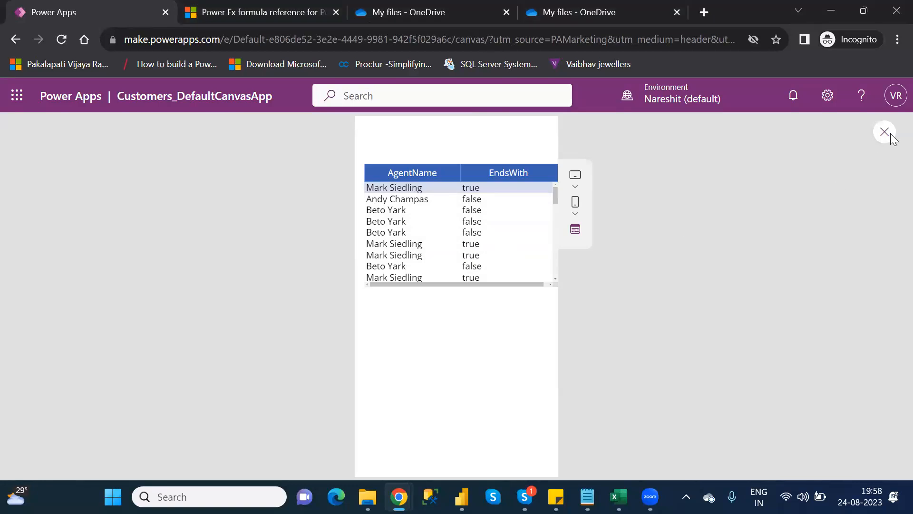
pyautogui.click(588, 348)
# Save the app and publish this version
pyautogui.click(839, 137)
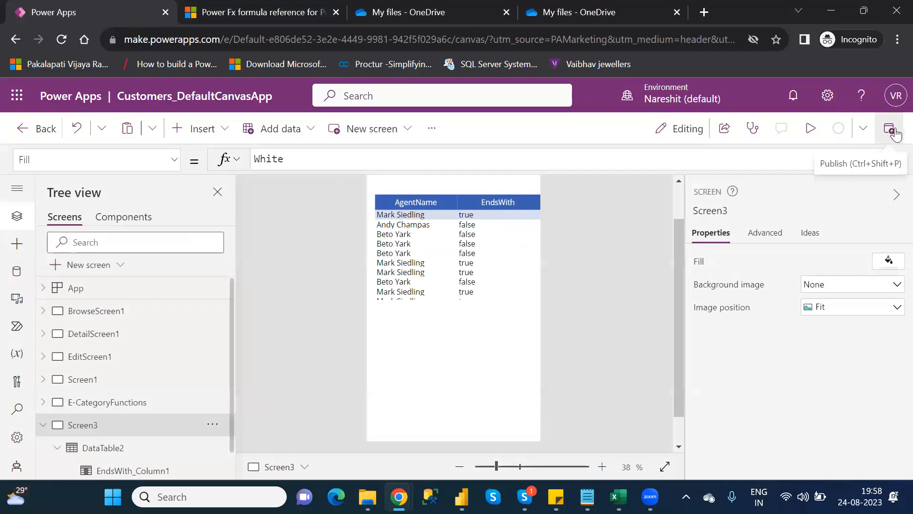
pyautogui.click(896, 135)
pyautogui.click(479, 434)
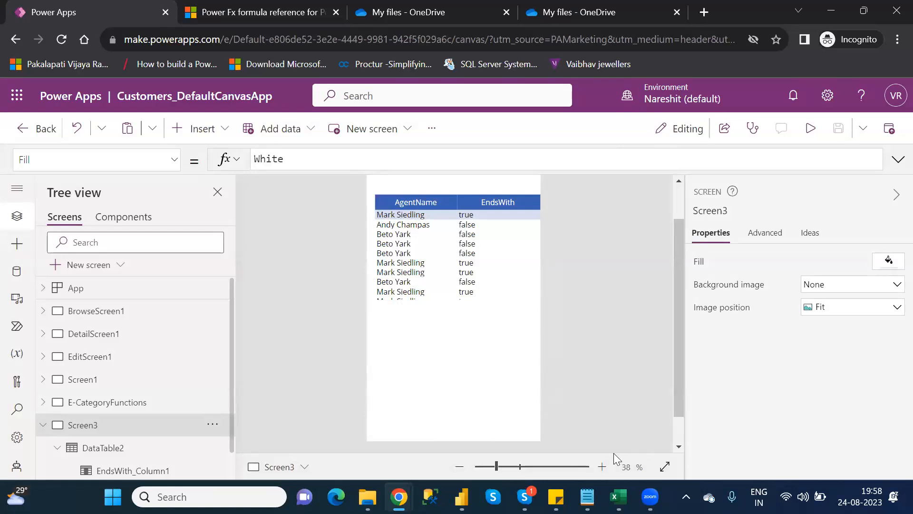
# Switch to the category-wise functions notes and scroll down to the F category function list
pyautogui.moveTo(588, 497)
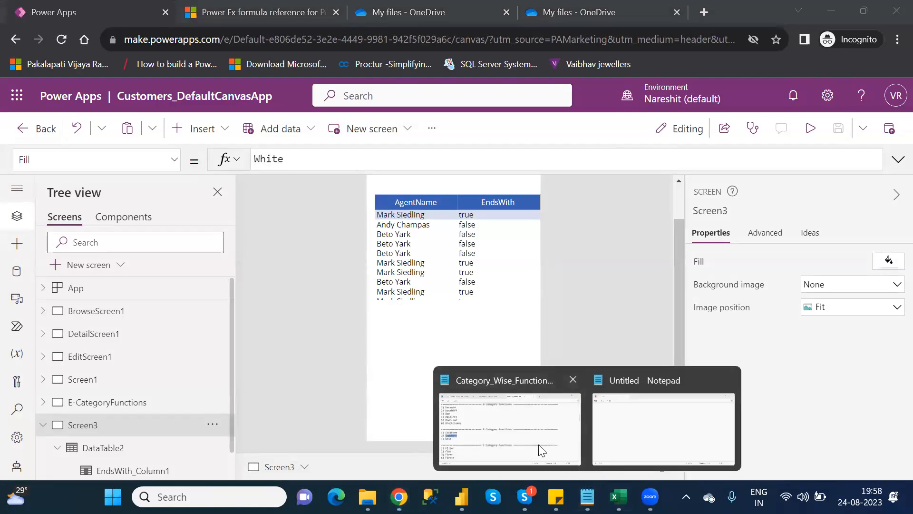
pyautogui.click(505, 423)
pyautogui.click(167, 329)
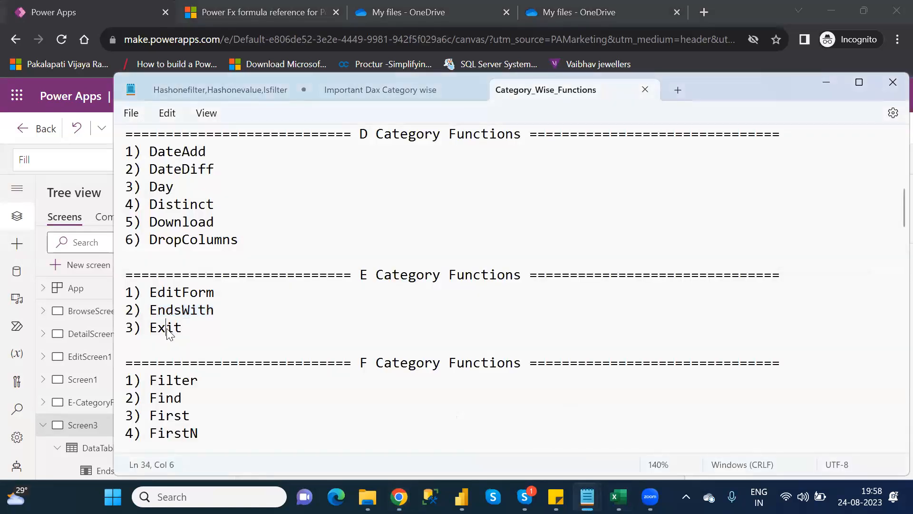
pyautogui.press('Down')
pyautogui.press('Down')
pyautogui.press('Down')
pyautogui.press('Down')
pyautogui.press('Down')
pyautogui.press('Down')
pyautogui.press('Down')
pyautogui.press('Down')
pyautogui.press('Down')
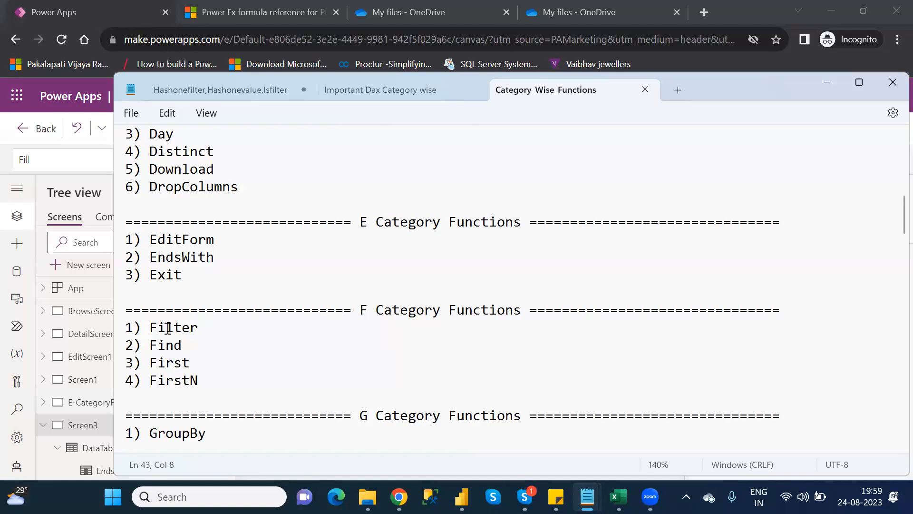
# Read through the F, G, H and I category function lists in the notes before switching windows
pyautogui.click(259, 338)
pyautogui.press('Down')
pyautogui.press('Down')
pyautogui.press('Down')
pyautogui.press('Down')
pyautogui.press('Down')
pyautogui.press('Down')
pyautogui.press('Down')
pyautogui.press('Down')
pyautogui.press('Down')
pyautogui.press('Down')
pyautogui.press('Down')
pyautogui.press('Down')
pyautogui.press('Down')
pyautogui.press('Down')
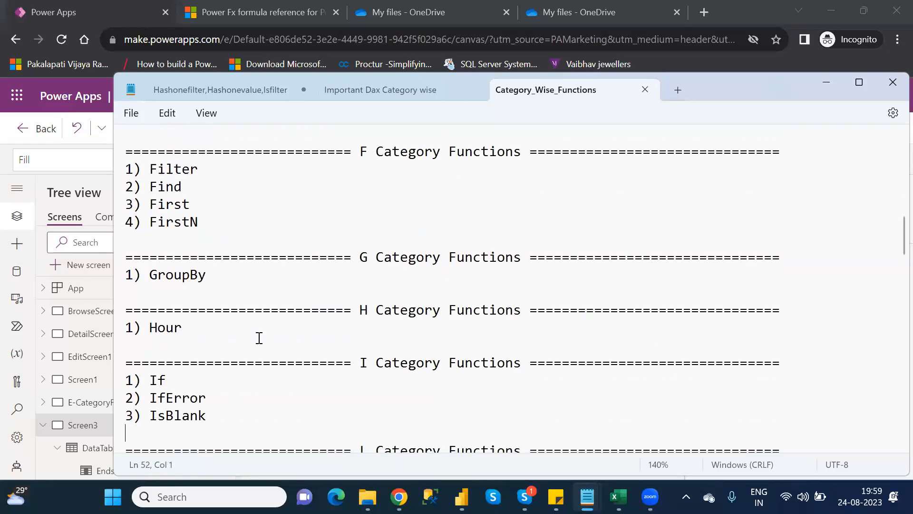
pyautogui.press('Down')
pyautogui.press('Down')
pyautogui.press('Up')
pyautogui.press('Up')
pyautogui.press('Up')
pyautogui.press('Up')
pyautogui.press('Up')
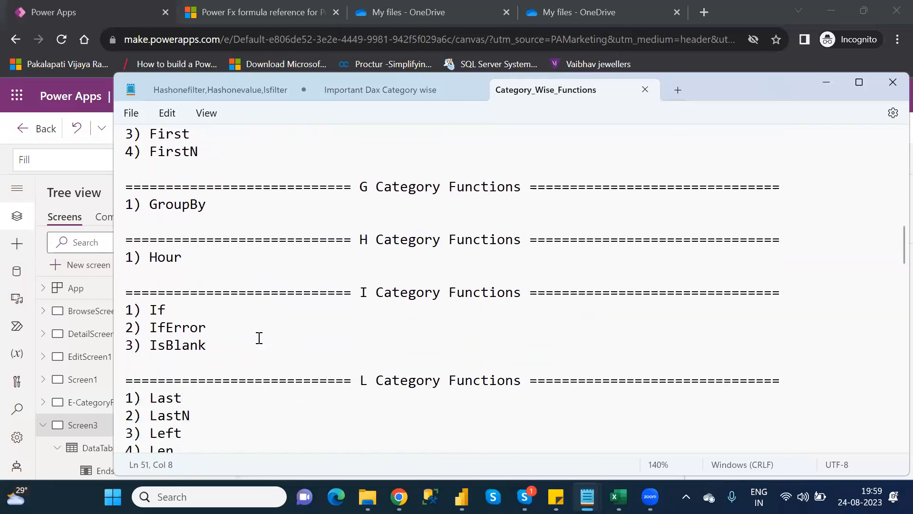
pyautogui.hotkey('alt', 'Tab')
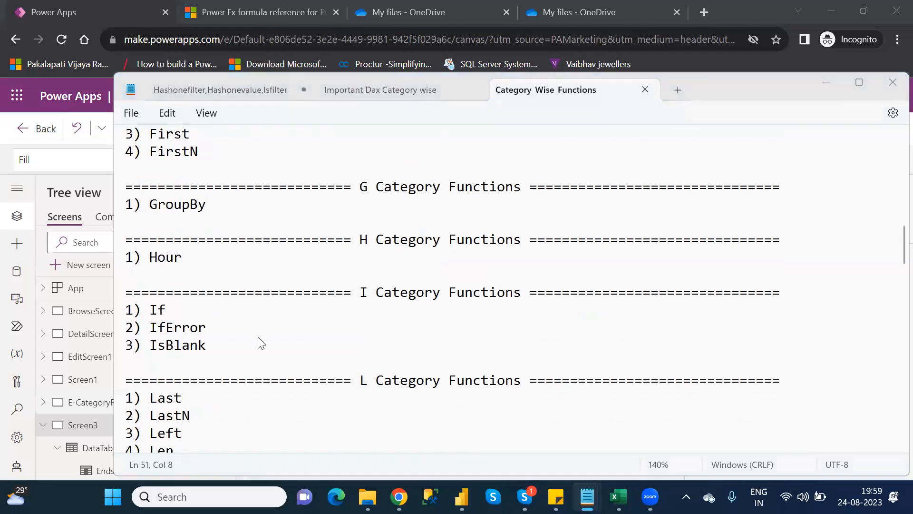